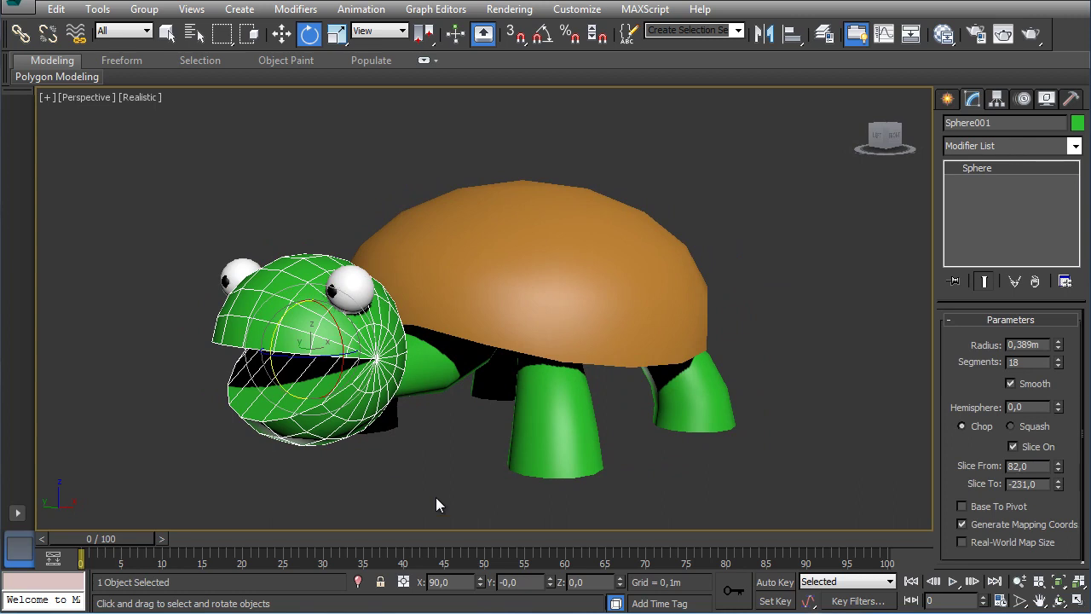
pyautogui.click(479, 238)
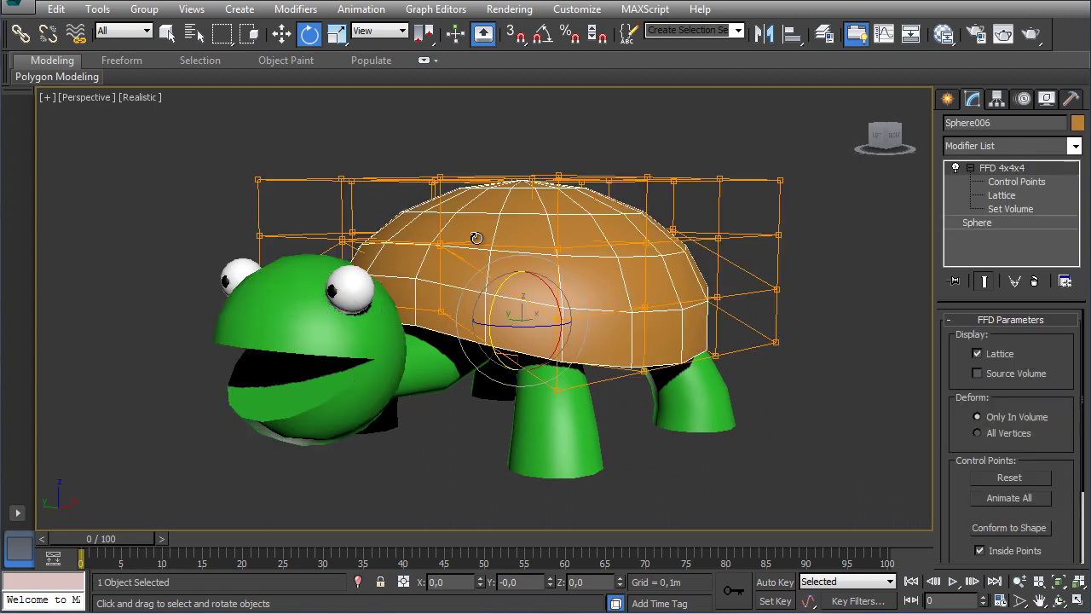
pyautogui.click(561, 427)
pyautogui.click(717, 389)
pyautogui.keyDown('alt'); pyautogui.moveTo(597, 382); pyautogui.dragTo(543, 367, button='middle'); pyautogui.keyUp('alt')
pyautogui.click(543, 367)
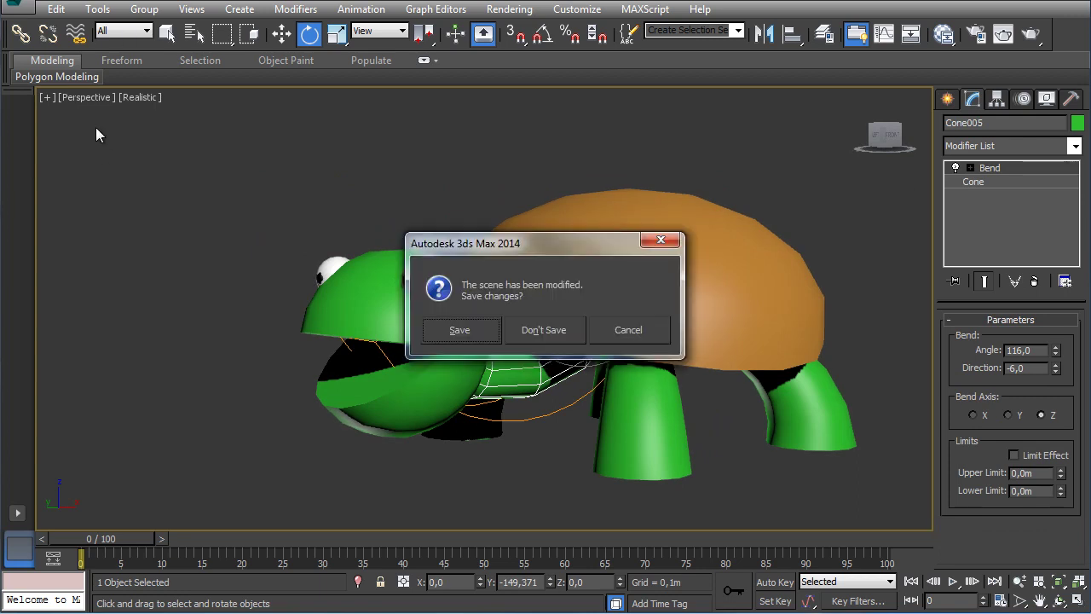
# Step: Save the turtle scene's changes and replace it with an empty New All scene showing the home grid
pyautogui.click(464, 331)
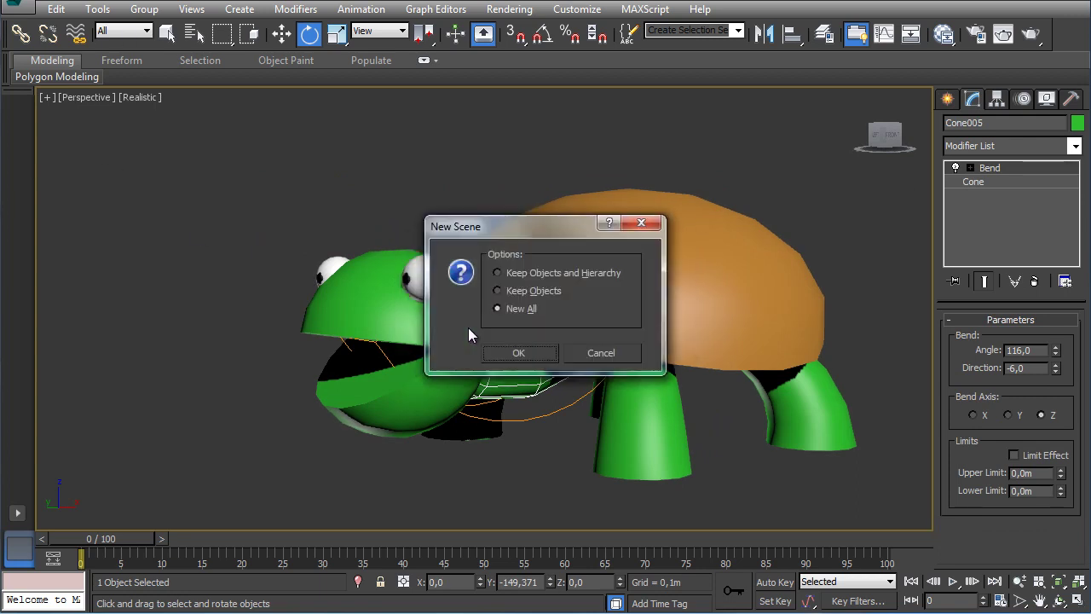
pyautogui.click(526, 349)
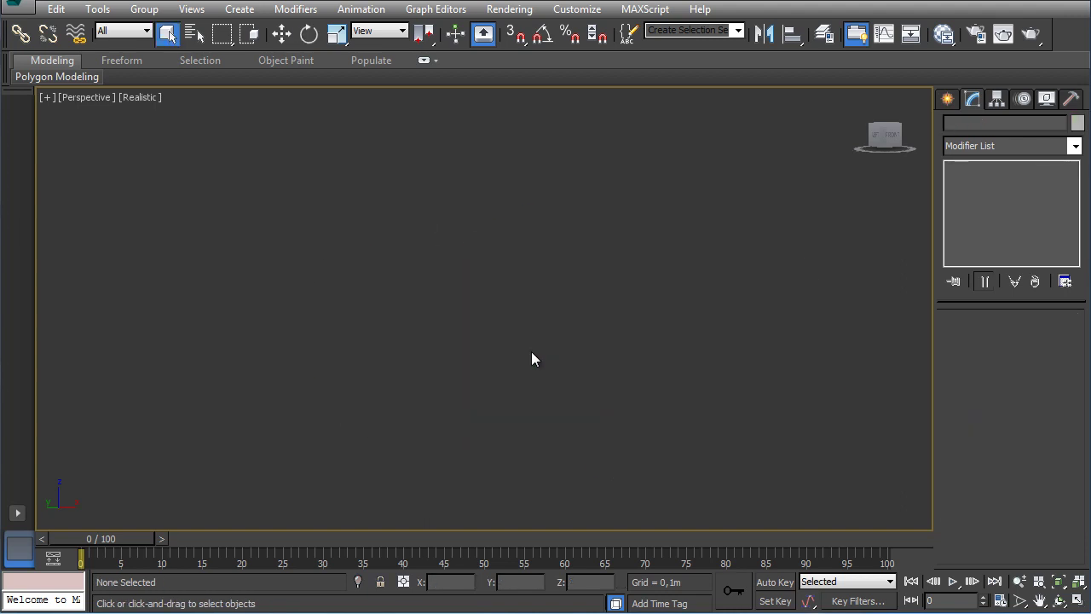
pyautogui.keyDown('alt'); pyautogui.moveTo(501, 323); pyautogui.dragTo(496, 285, button='middle'); pyautogui.keyUp('alt')
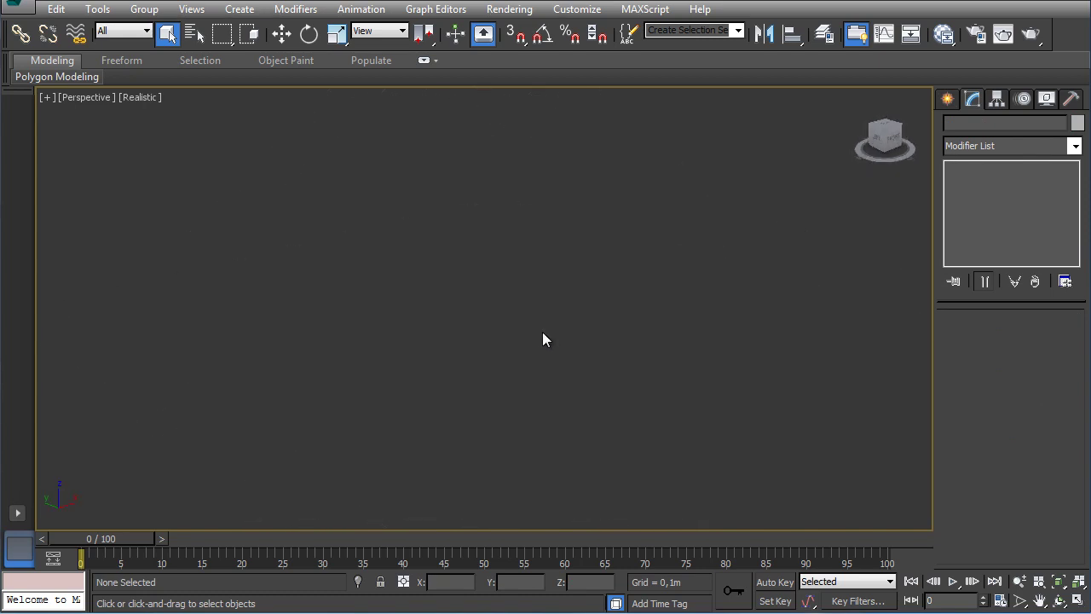
pyautogui.keyDown('alt'); pyautogui.moveTo(506, 309); pyautogui.dragTo(518, 330, button='middle'); pyautogui.keyUp('alt')
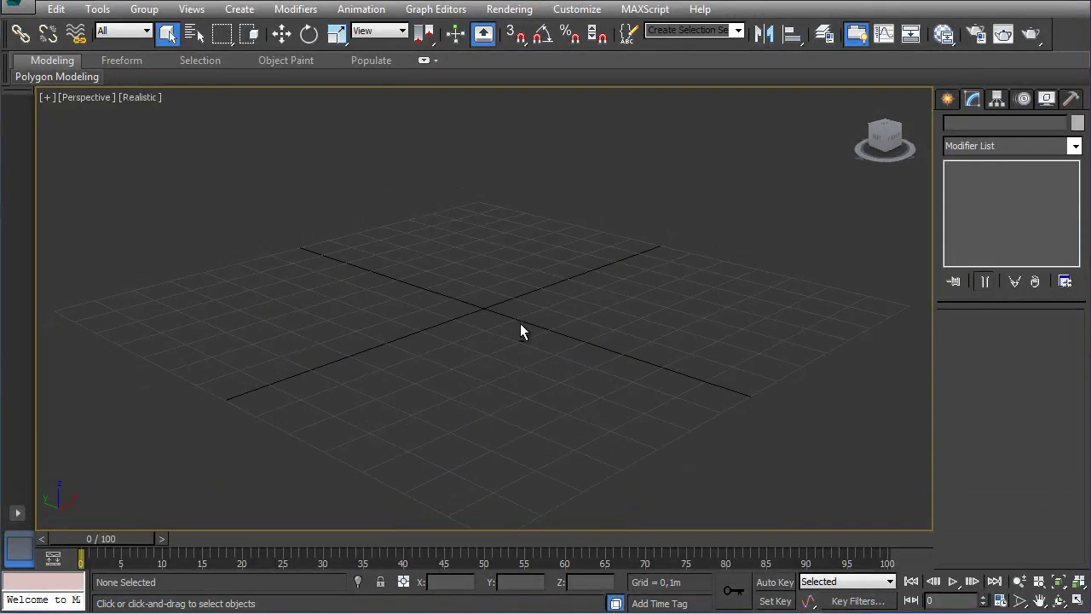
# Step: Create a sphere with a radius of about 0,292 m at the grid's centre and show its modifiable parameters
pyautogui.click(946, 99)
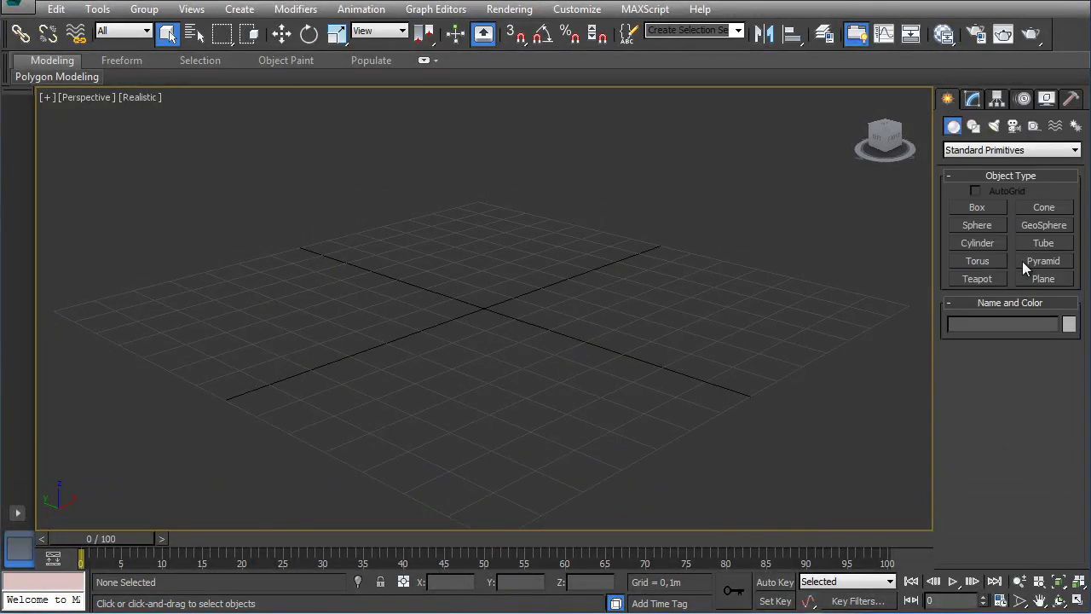
pyautogui.click(995, 222)
pyautogui.moveTo(478, 308); pyautogui.dragTo(464, 290)
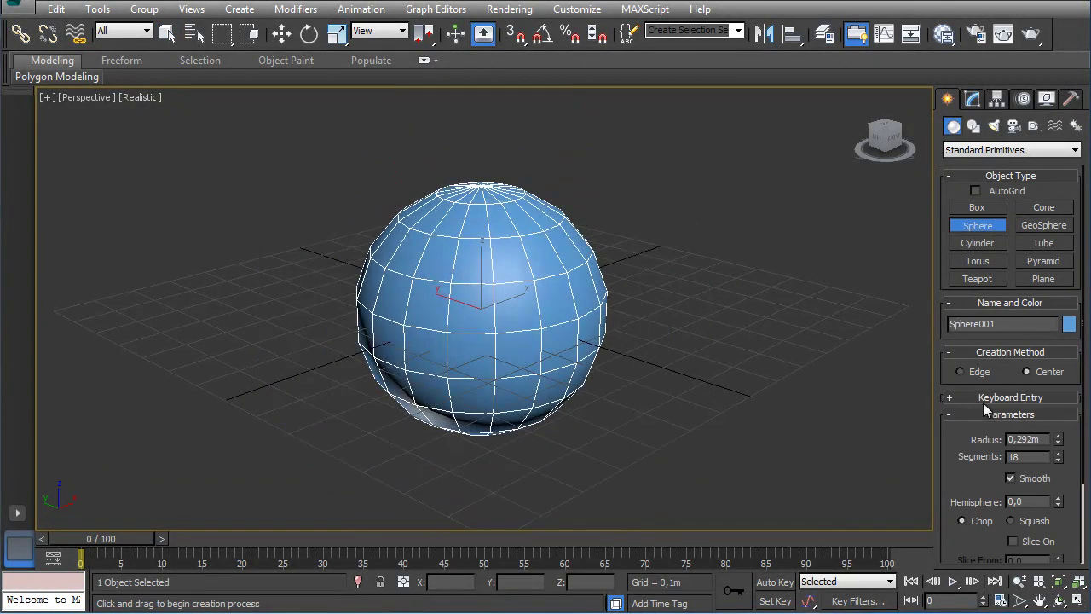
pyautogui.moveTo(565, 322)
pyautogui.keyDown('alt'); pyautogui.mouseDown(button='middle')
pyautogui.moveTo(556, 304)
pyautogui.moveTo(682, 304)
pyautogui.moveTo(553, 304)
pyautogui.mouseUp(button='middle'); pyautogui.keyUp('alt')
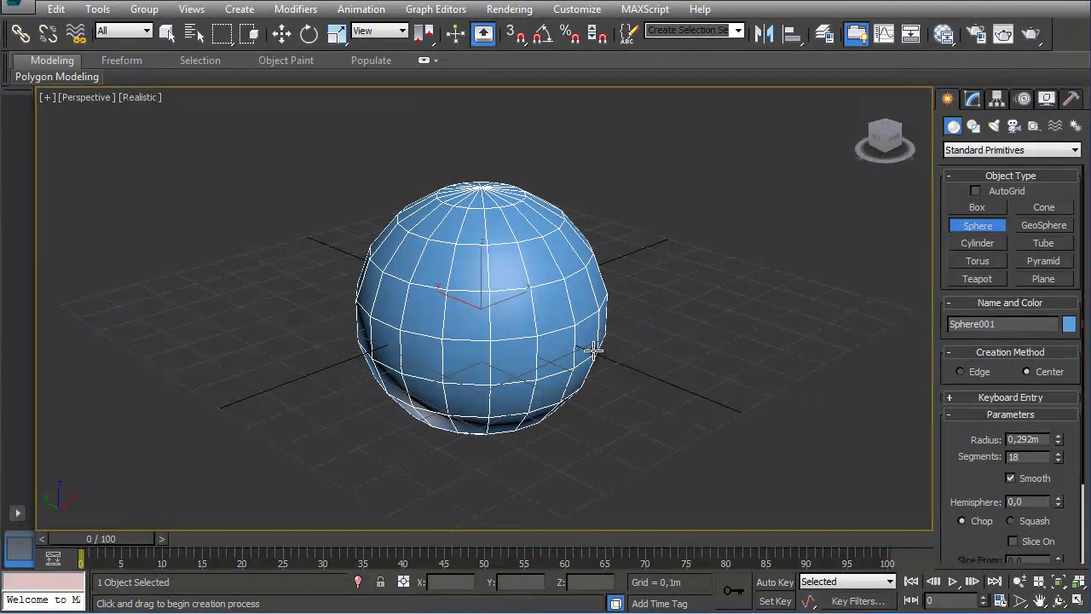
pyautogui.click(973, 100)
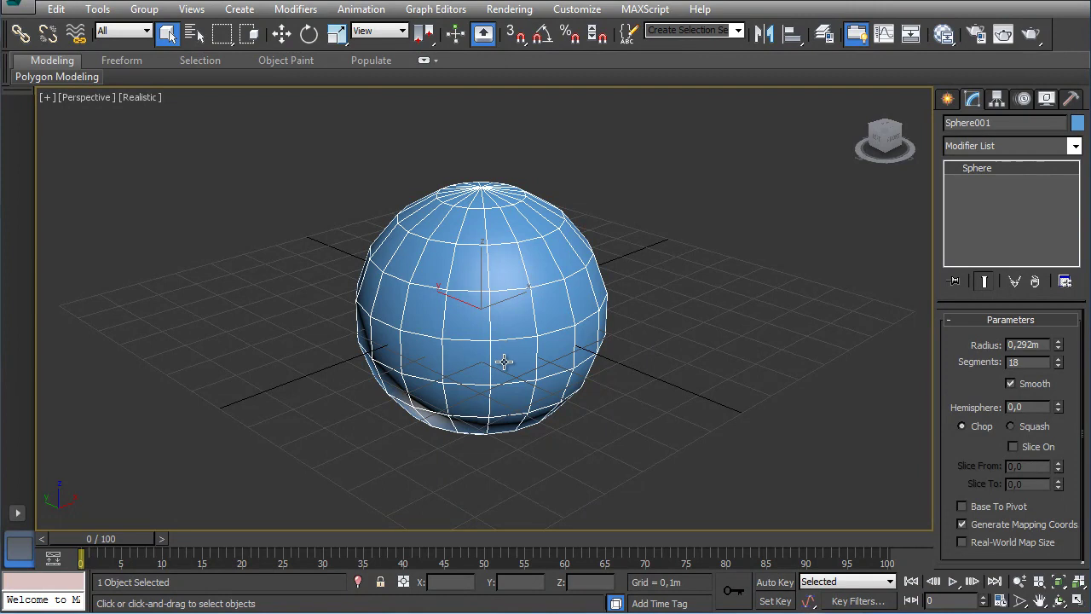
pyautogui.keyDown('alt'); pyautogui.moveTo(636, 433); pyautogui.dragTo(658, 359, button='middle'); pyautogui.keyUp('alt')
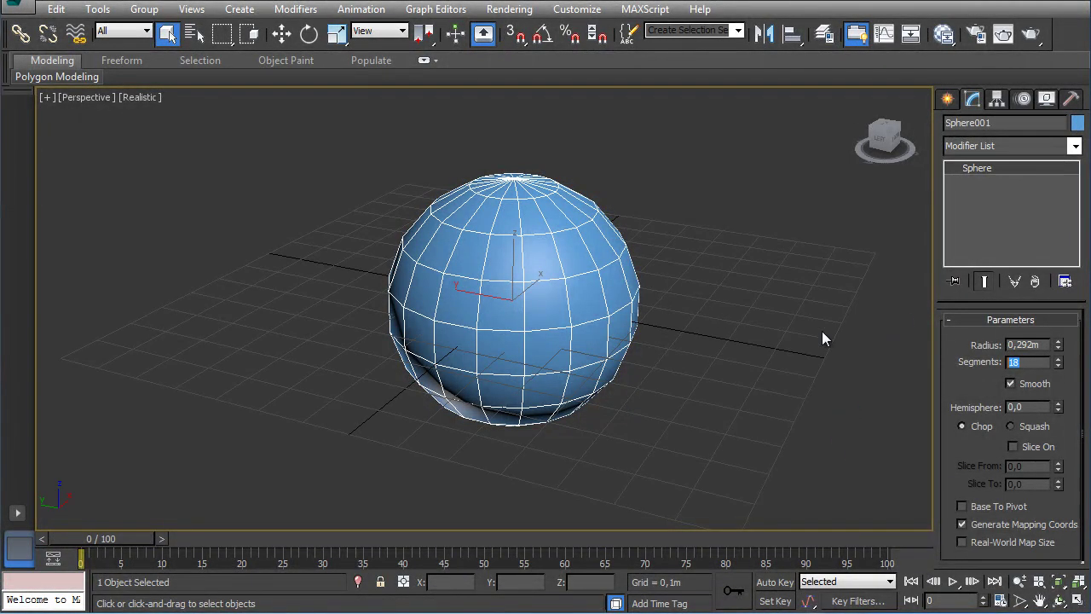
# Step: Rotate the sphere to an absolute world Y angle of 90 degrees using the Rotate Transform Type-In
pyautogui.click(308, 33)
pyautogui.rightClick(308, 33)
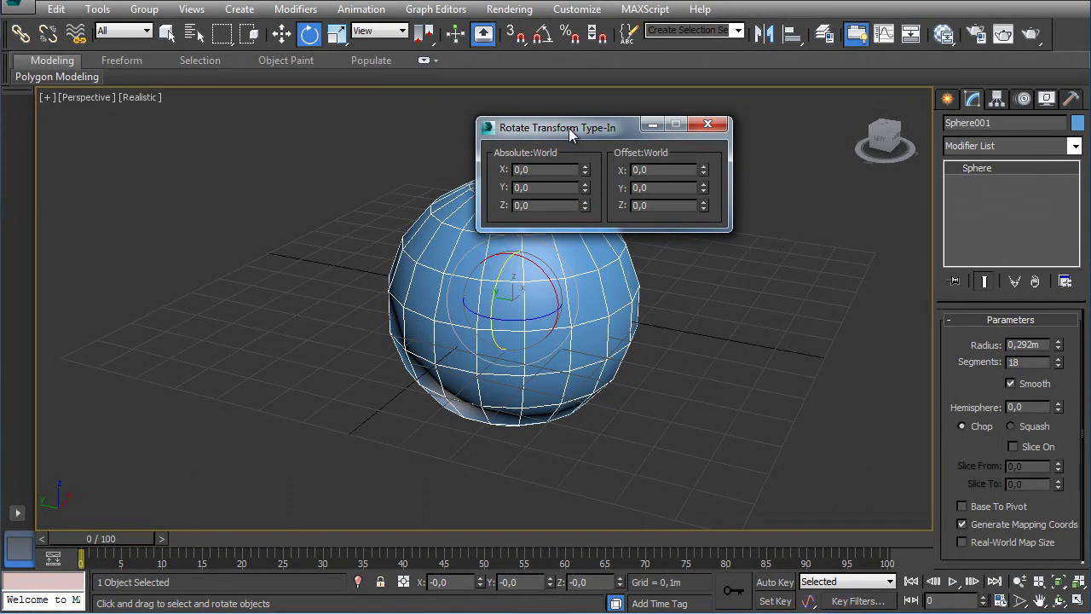
pyautogui.moveTo(599, 128); pyautogui.dragTo(730, 125)
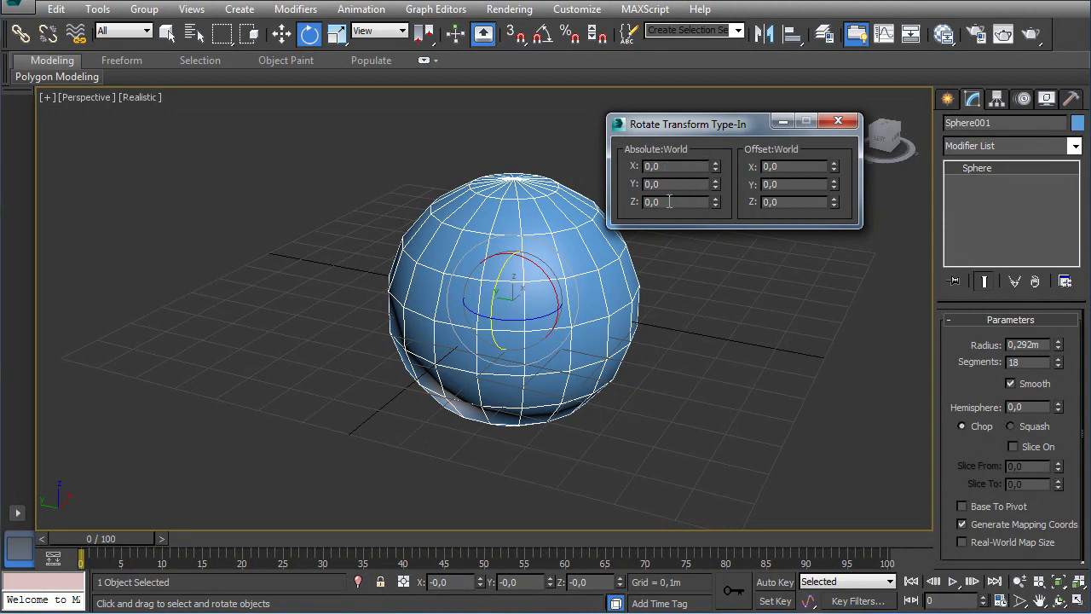
pyautogui.click(629, 185)
pyautogui.write('90')
pyautogui.press('Return')
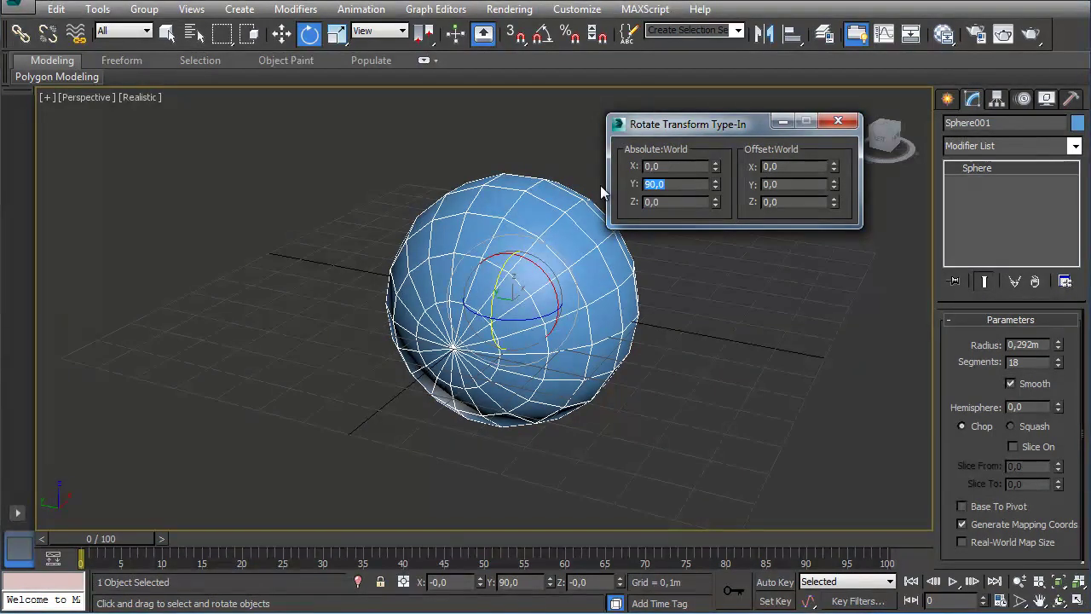
pyautogui.click(839, 122)
# Step: Examine the rotated sphere from several directions with nothing selected
pyautogui.keyDown('alt'); pyautogui.moveTo(791, 191); pyautogui.dragTo(912, 161, button='middle'); pyautogui.keyUp('alt')
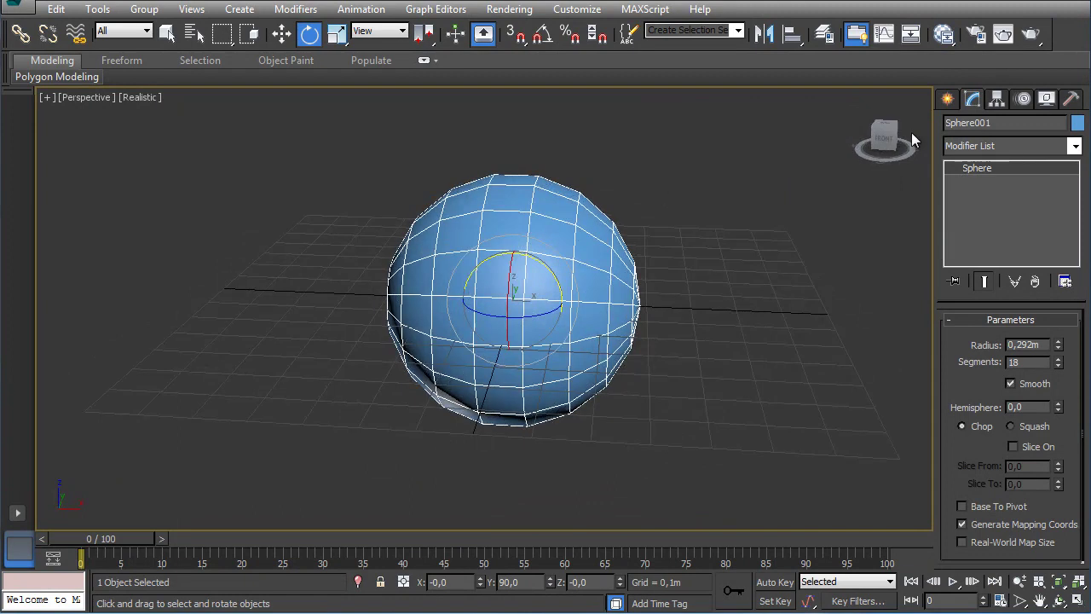
pyautogui.moveTo(892, 149); pyautogui.dragTo(801, 146)
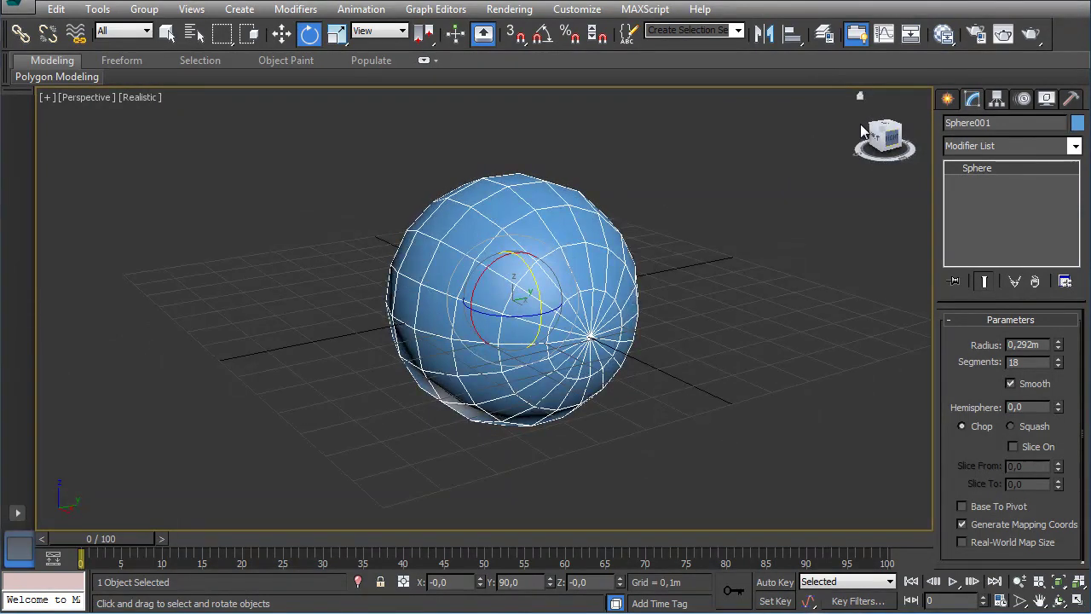
pyautogui.moveTo(869, 135); pyautogui.dragTo(853, 179)
pyautogui.click(857, 175)
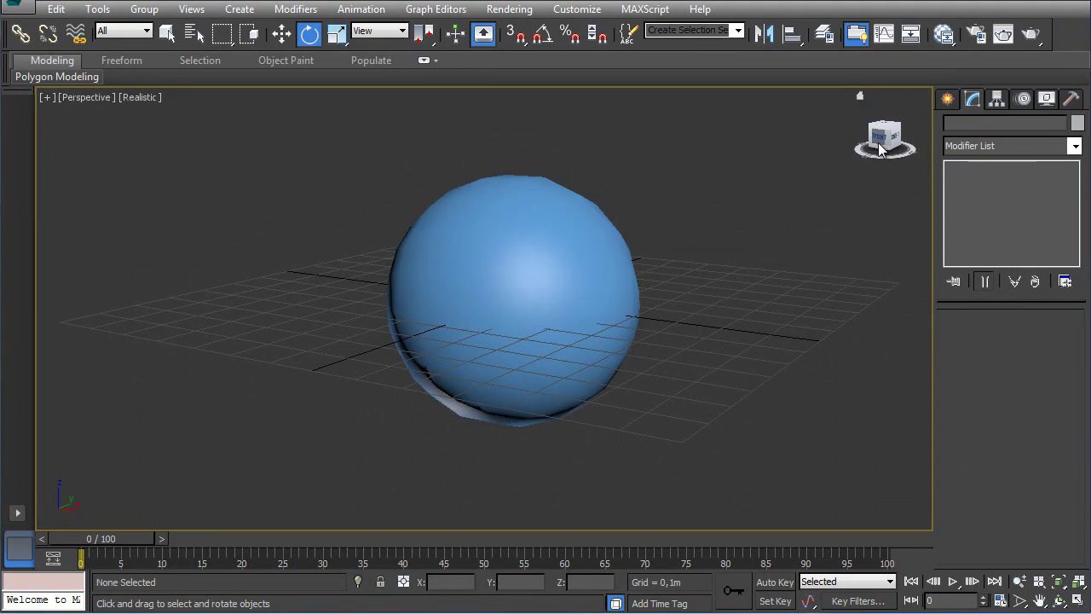
pyautogui.click(888, 128)
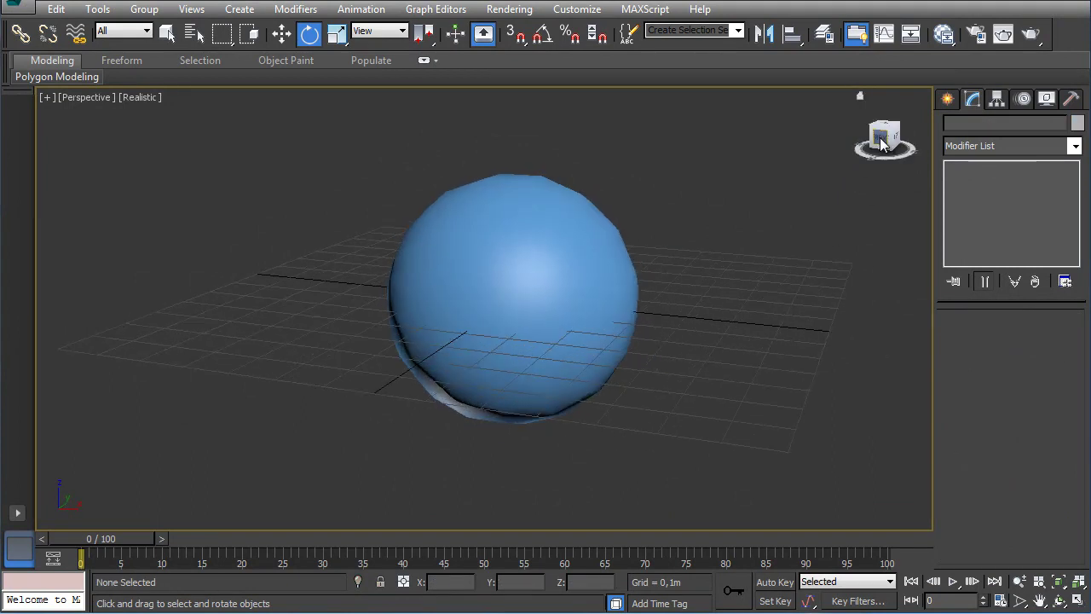
pyautogui.keyDown('alt'); pyautogui.moveTo(741, 194); pyautogui.dragTo(617, 191, button='middle'); pyautogui.keyUp('alt')
pyautogui.keyDown('alt'); pyautogui.moveTo(835, 184); pyautogui.dragTo(945, 148, button='middle'); pyautogui.keyUp('alt')
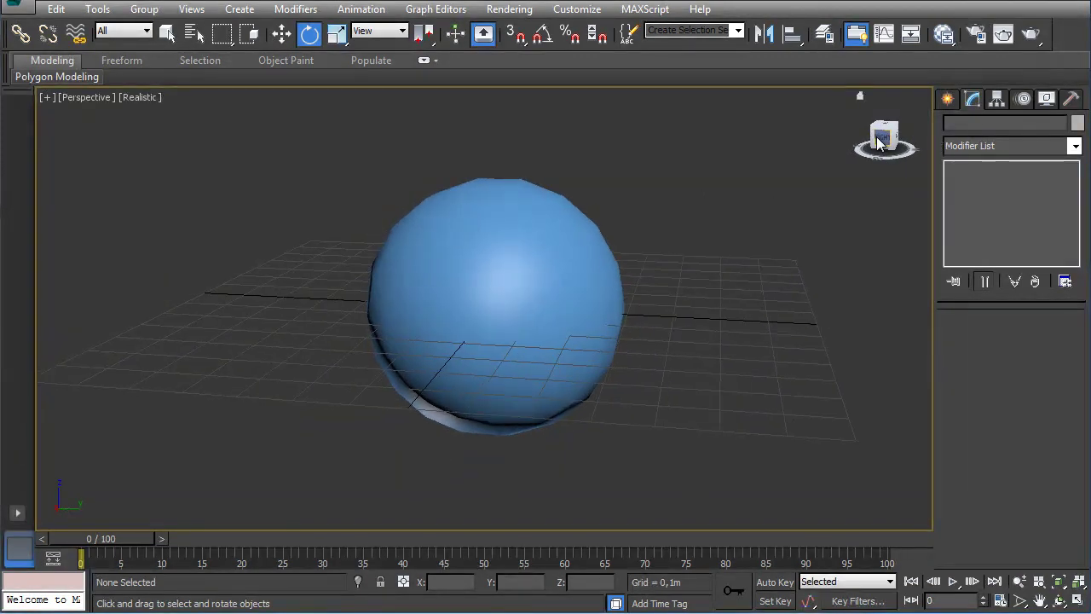
pyautogui.keyDown('alt'); pyautogui.moveTo(787, 167); pyautogui.dragTo(824, 179, button='middle'); pyautogui.keyUp('alt')
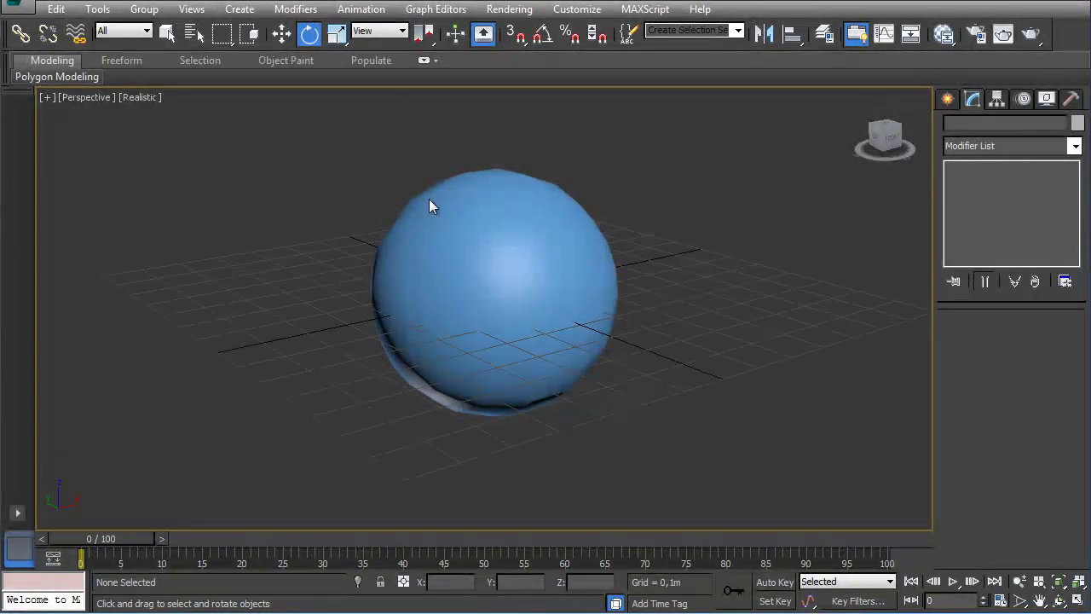
pyautogui.moveTo(648, 291)
pyautogui.keyDown('alt'); pyautogui.mouseDown(button='middle')
pyautogui.moveTo(709, 312)
pyautogui.moveTo(637, 279)
pyautogui.moveTo(640, 295)
pyautogui.moveTo(641, 280)
pyautogui.mouseUp(button='middle'); pyautogui.keyUp('alt')
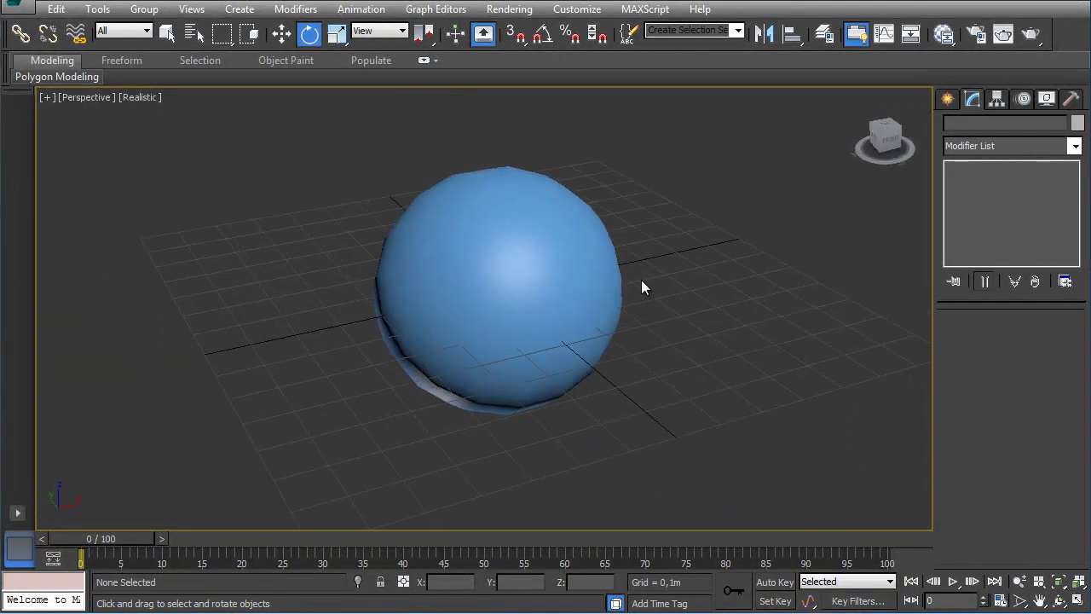
# Step: Slice the sphere to form an open mouth, with Slice From at 162,5 and Slice To at -146,0
pyautogui.click(492, 253)
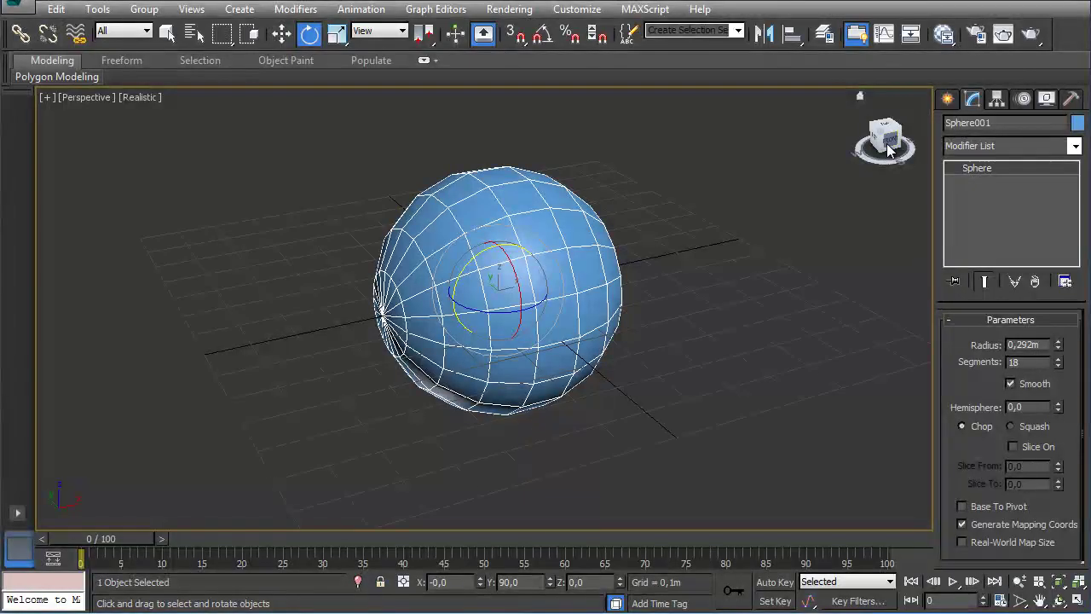
pyautogui.moveTo(632, 283)
pyautogui.keyDown('alt'); pyautogui.mouseDown(button='middle')
pyautogui.moveTo(657, 245)
pyautogui.moveTo(553, 248)
pyautogui.moveTo(546, 265)
pyautogui.moveTo(694, 255)
pyautogui.moveTo(633, 265)
pyautogui.moveTo(650, 270)
pyautogui.moveTo(645, 282)
pyautogui.mouseUp(button='middle'); pyautogui.keyUp('alt')
pyautogui.keyDown('alt'); pyautogui.moveTo(524, 254); pyautogui.dragTo(598, 256, button='middle'); pyautogui.keyUp('alt')
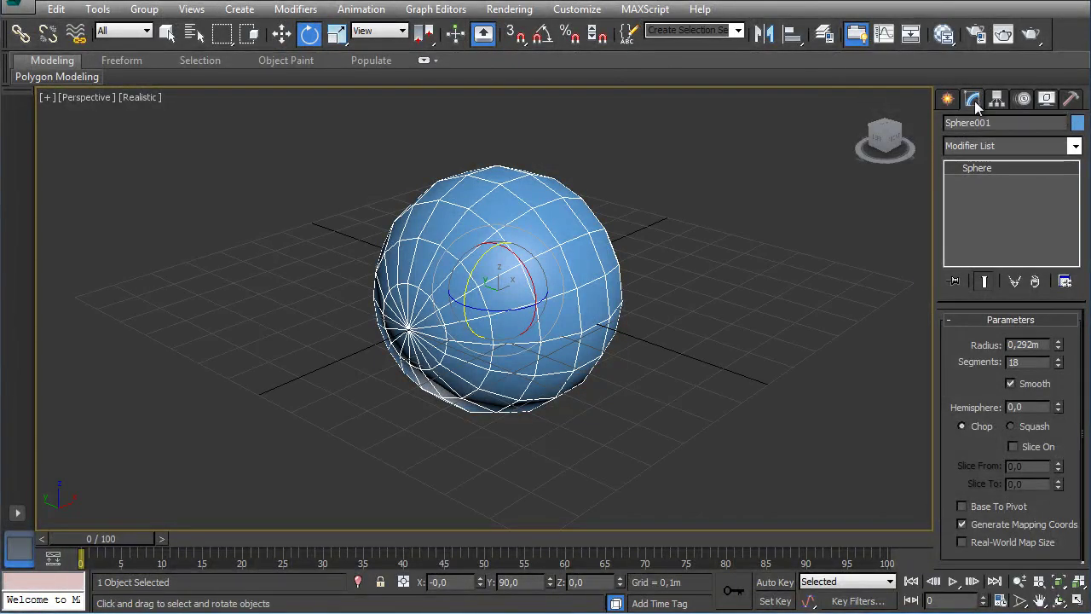
pyautogui.click(1013, 445)
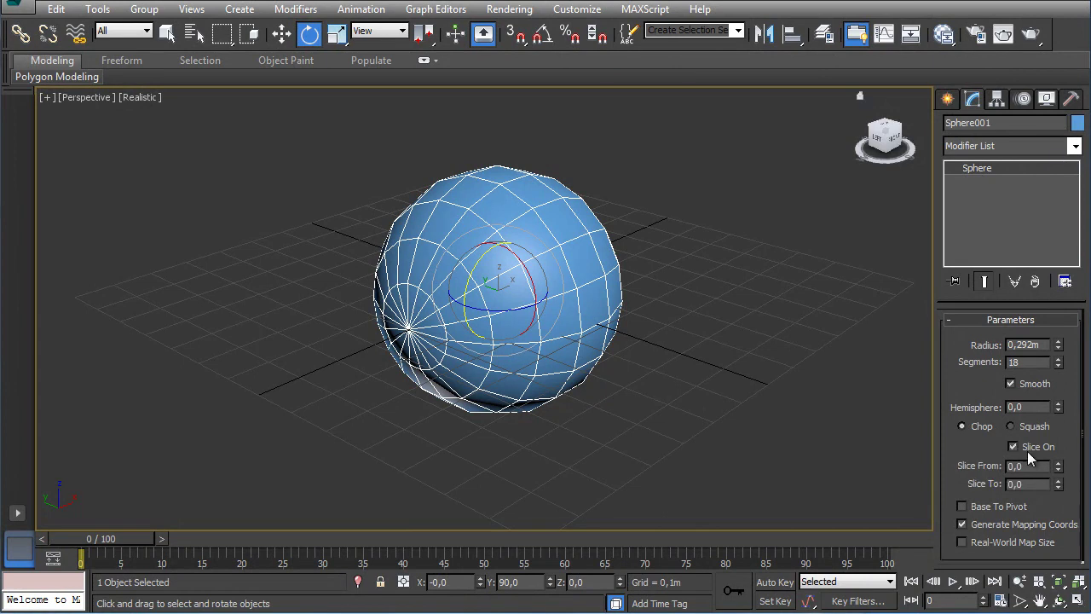
pyautogui.moveTo(1058, 466); pyautogui.dragTo(1078, 97)
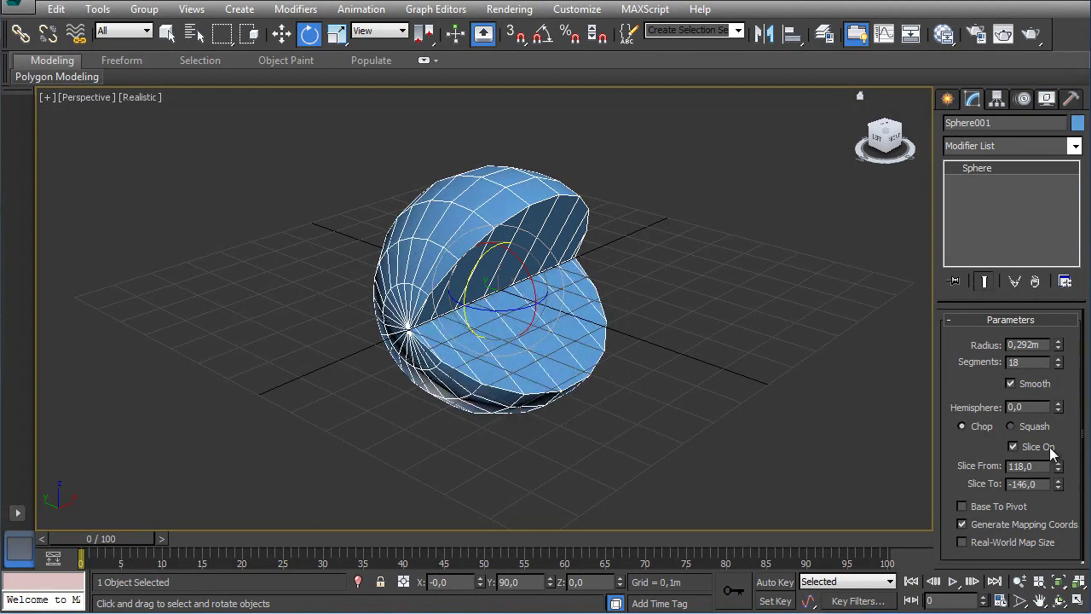
pyautogui.moveTo(1060, 474); pyautogui.dragTo(1065, 391)
pyautogui.keyDown('alt'); pyautogui.moveTo(750, 369); pyautogui.dragTo(511, 288, button='middle'); pyautogui.keyUp('alt')
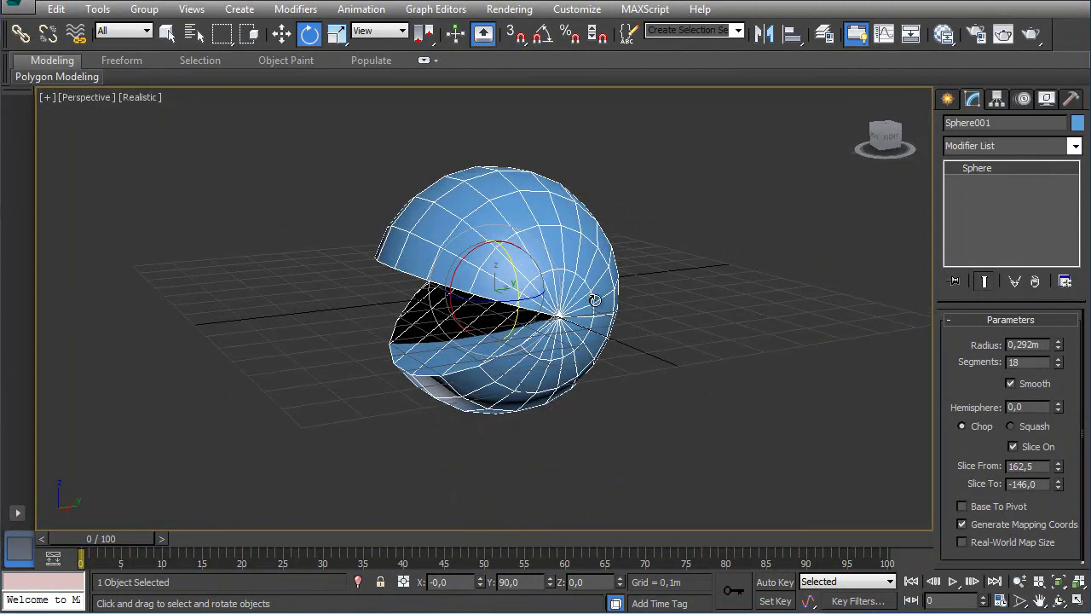
pyautogui.keyDown('alt'); pyautogui.moveTo(588, 301); pyautogui.dragTo(726, 292, button='middle'); pyautogui.keyUp('alt')
pyautogui.click(667, 288)
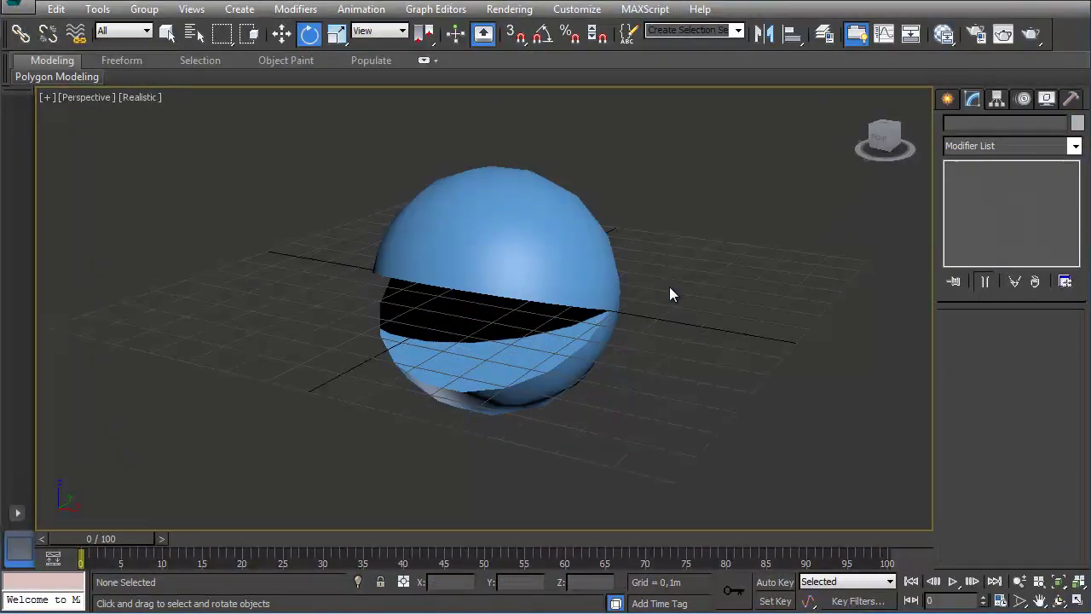
pyautogui.keyDown('alt'); pyautogui.moveTo(704, 348); pyautogui.dragTo(441, 308, button='middle'); pyautogui.keyUp('alt')
pyautogui.keyDown('alt'); pyautogui.moveTo(548, 314); pyautogui.dragTo(563, 288, button='middle'); pyautogui.keyUp('alt')
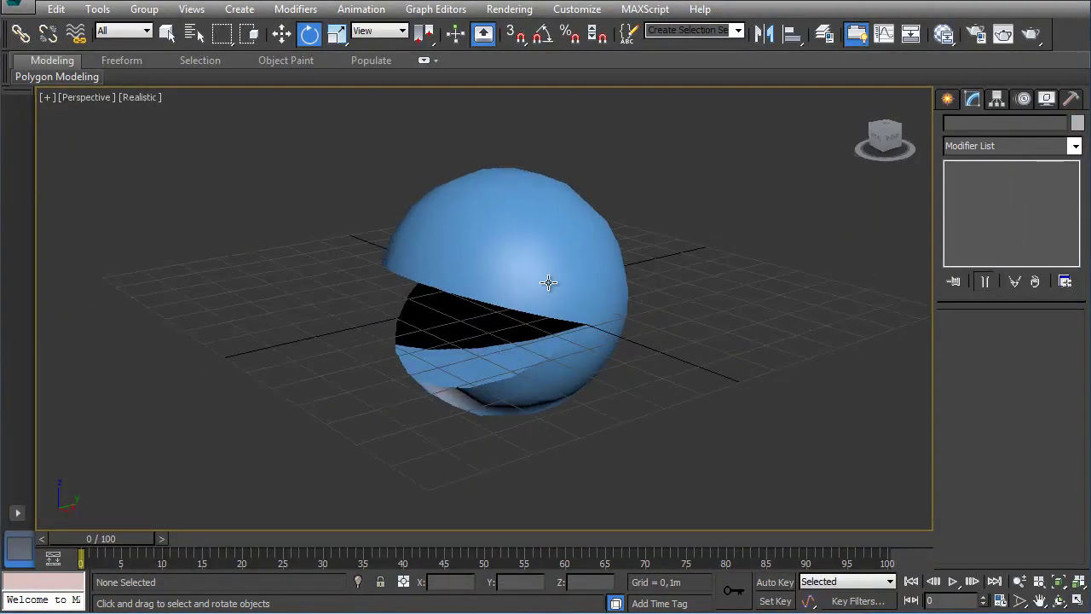
# Step: Create a small sphere with a radius of about 0,067 m beside the sliced head as the eye
pyautogui.click(946, 101)
pyautogui.click(978, 225)
pyautogui.moveTo(665, 348); pyautogui.dragTo(664, 336)
pyautogui.keyDown('alt'); pyautogui.moveTo(486, 342); pyautogui.dragTo(480, 312, button='middle'); pyautogui.keyUp('alt')
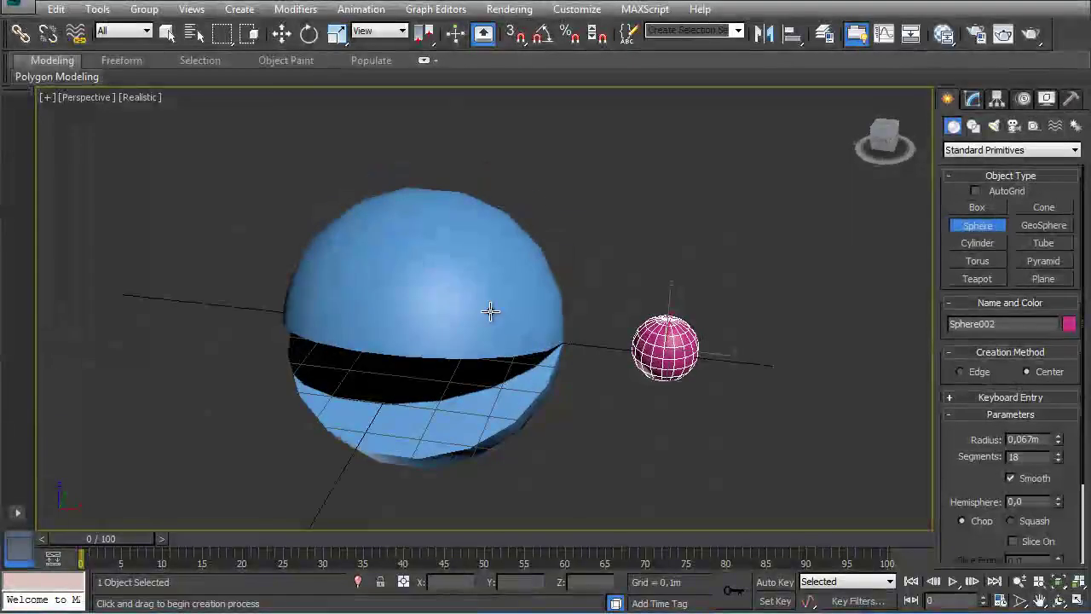
pyautogui.moveTo(501, 357); pyautogui.dragTo(545, 346, button='middle')
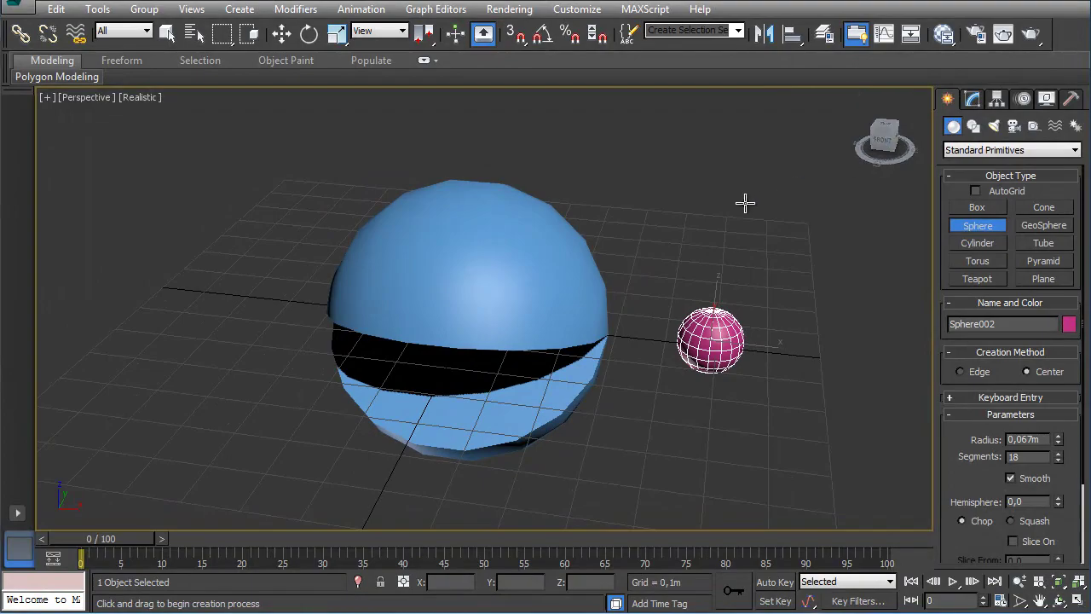
# Step: In the Front view, move the small sphere onto the head's upper side, to about X 0,189 m and Z 0,248 m
pyautogui.press('f')
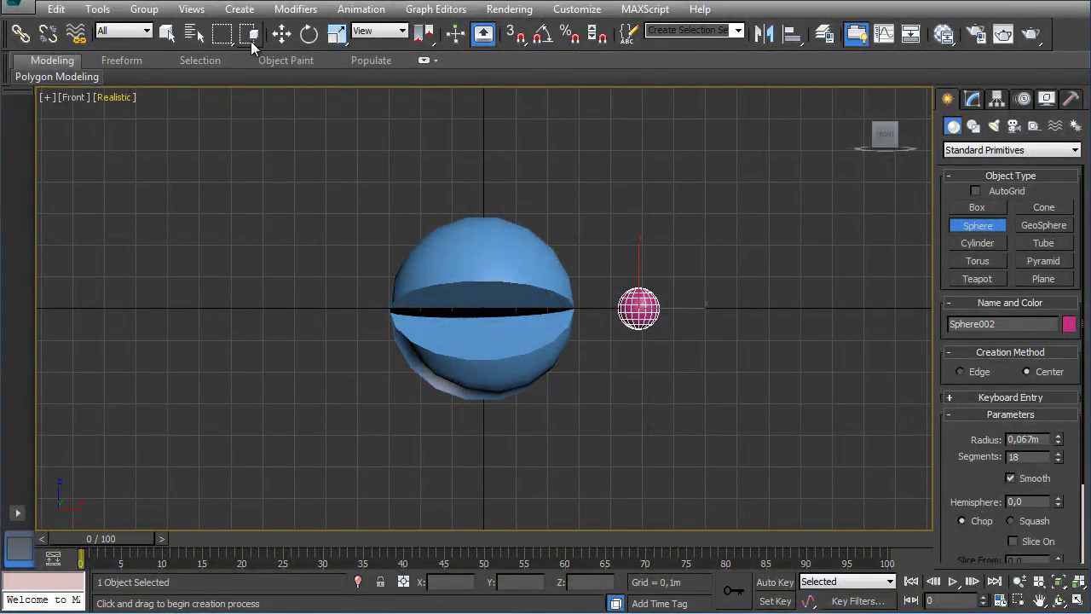
pyautogui.click(282, 33)
pyautogui.moveTo(658, 288); pyautogui.dragTo(561, 217)
# Step: In the Left wireframe view, move the eye sphere to about Y -0,054 m and Z 0,219 m, and return to the shaded Perspective view
pyautogui.press('l')
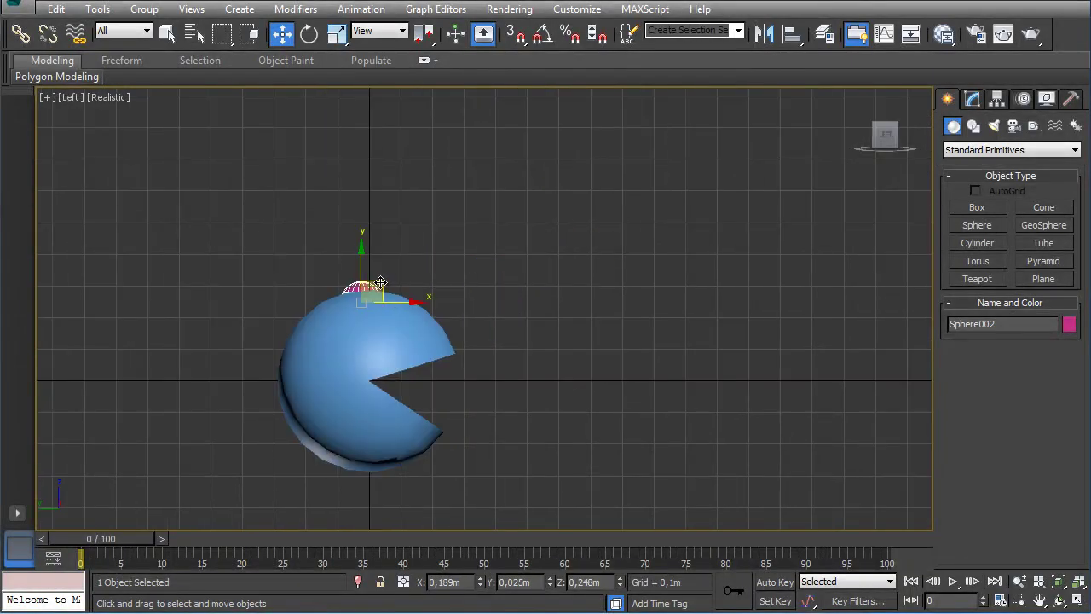
pyautogui.press('F3')
pyautogui.moveTo(395, 346); pyautogui.dragTo(447, 326, button='middle')
pyautogui.scroll(5, 455, 343)
pyautogui.moveTo(377, 316); pyautogui.dragTo(434, 343, button='middle')
pyautogui.moveTo(416, 188); pyautogui.dragTo(488, 214)
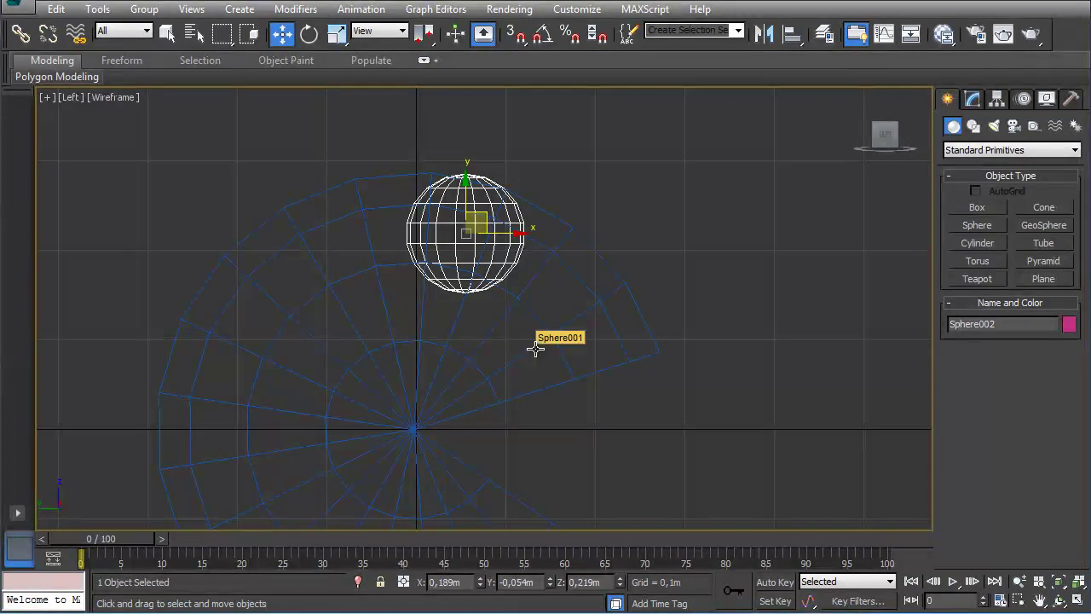
pyautogui.press('p')
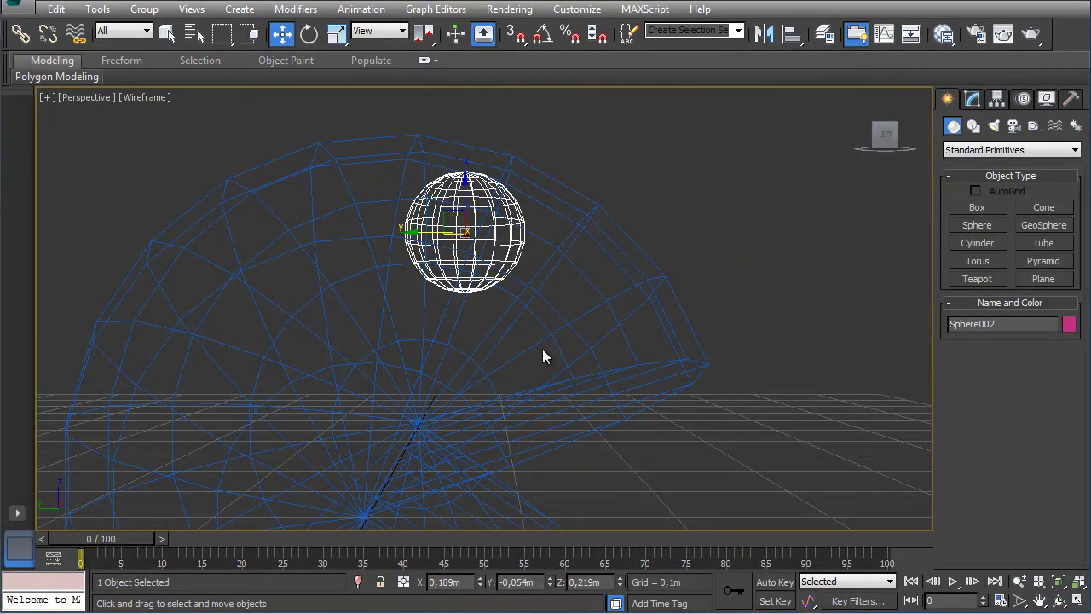
pyautogui.press('F3')
pyautogui.scroll(-5, 740, 317)
pyautogui.keyDown('alt'); pyautogui.moveTo(670, 341); pyautogui.dragTo(536, 363, button='middle'); pyautogui.keyUp('alt')
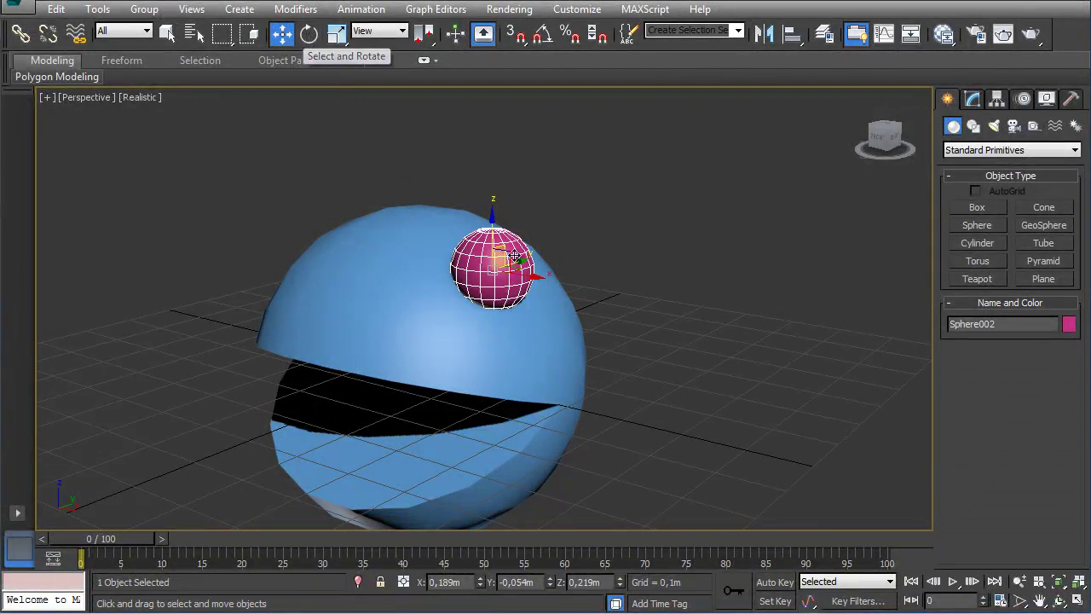
# Step: Rotate the pink eye sphere to an absolute world Y angle of 90 degrees
pyautogui.rightClick(310, 38)
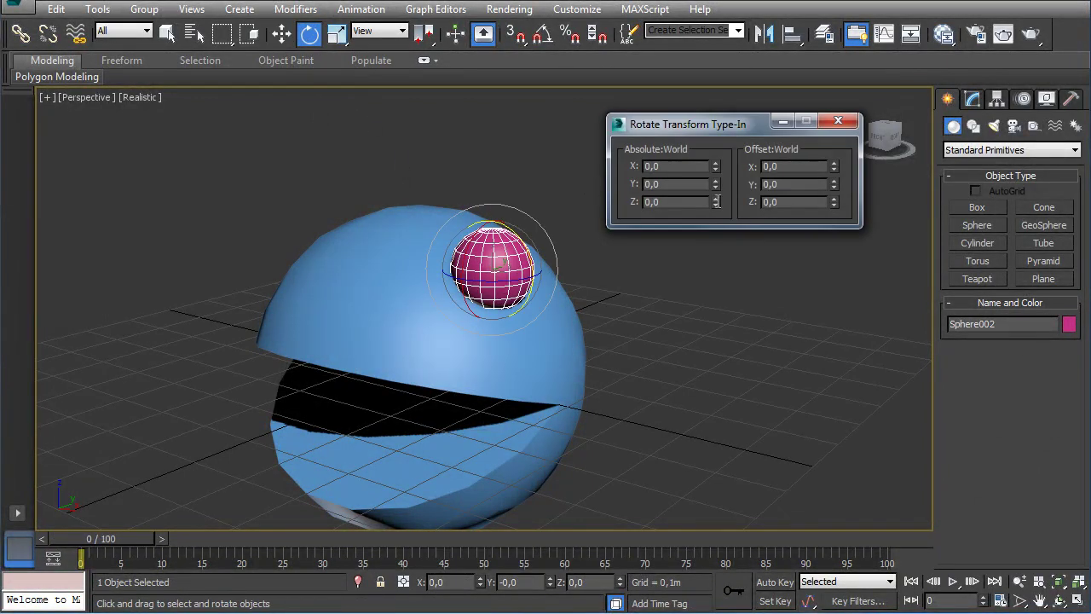
pyautogui.moveTo(667, 181); pyautogui.dragTo(635, 186)
pyautogui.press('Return')
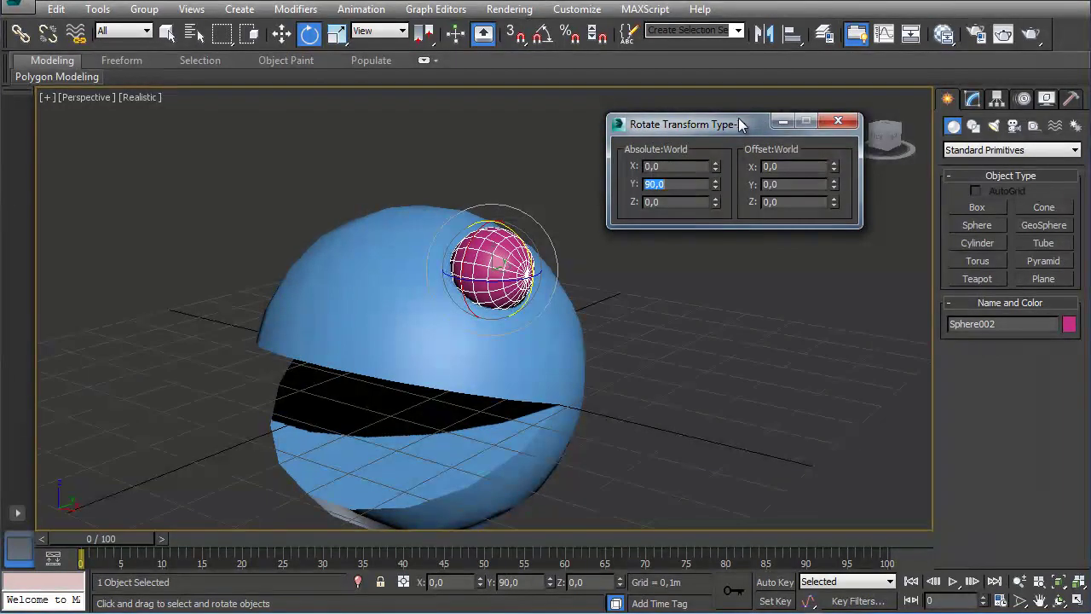
pyautogui.moveTo(738, 118); pyautogui.dragTo(753, 133)
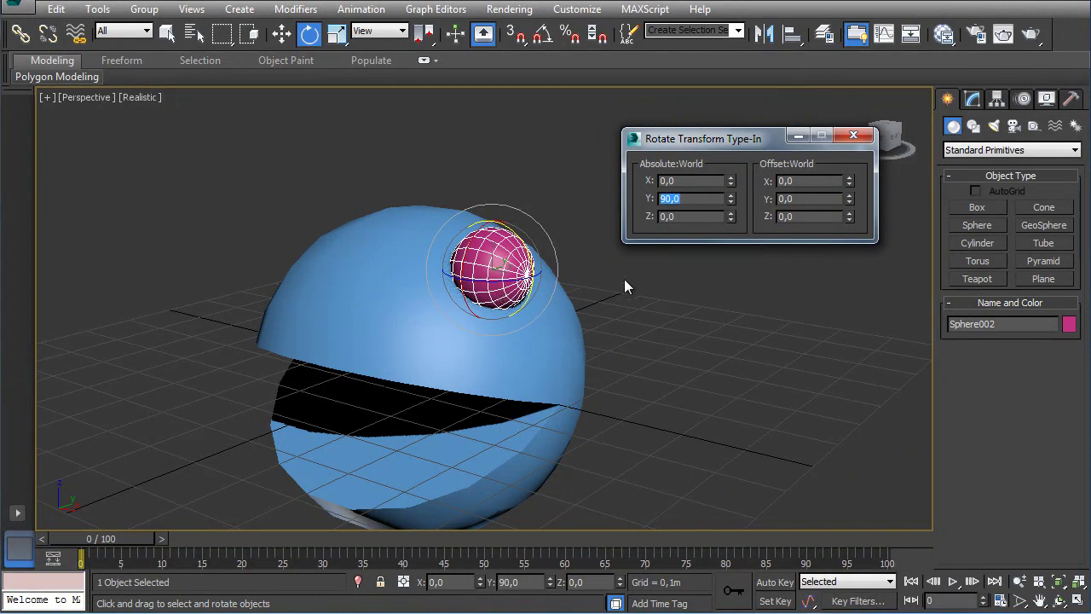
pyautogui.keyDown('alt'); pyautogui.moveTo(671, 293); pyautogui.dragTo(547, 287, button='middle'); pyautogui.keyUp('alt')
# Step: Change the head sphere's object color to the yellow-green swatch of the 3ds Max palette
pyautogui.click(539, 332)
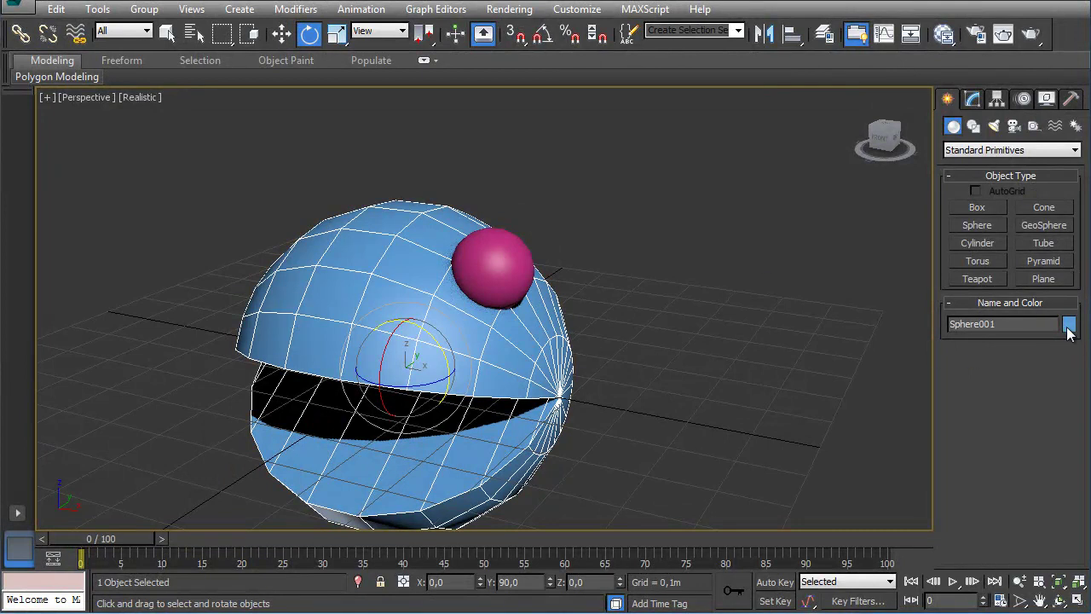
pyautogui.click(972, 99)
pyautogui.click(1077, 122)
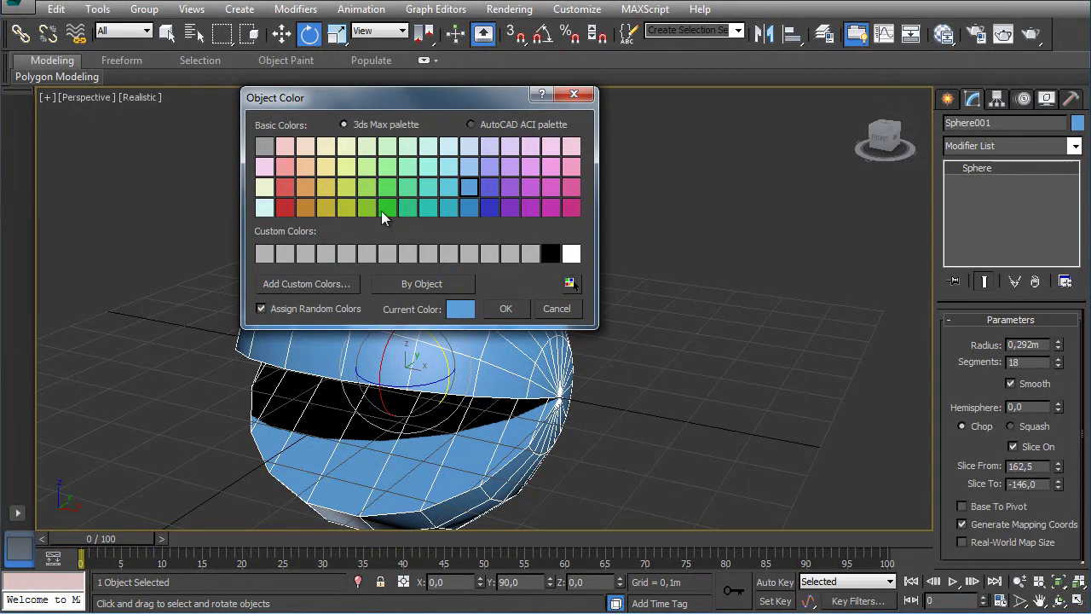
pyautogui.click(387, 209)
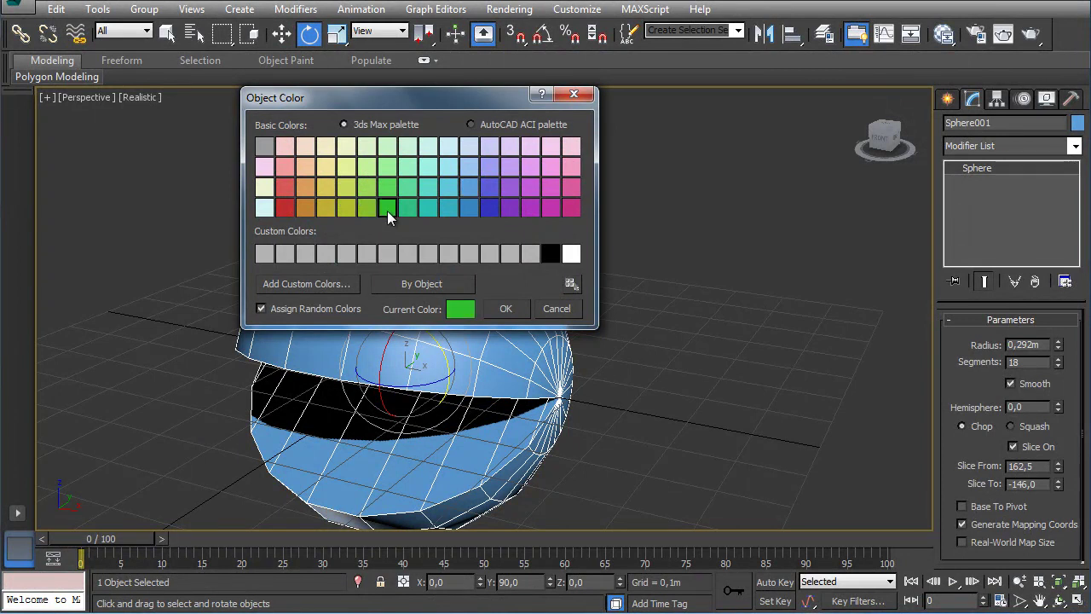
pyautogui.click(371, 206)
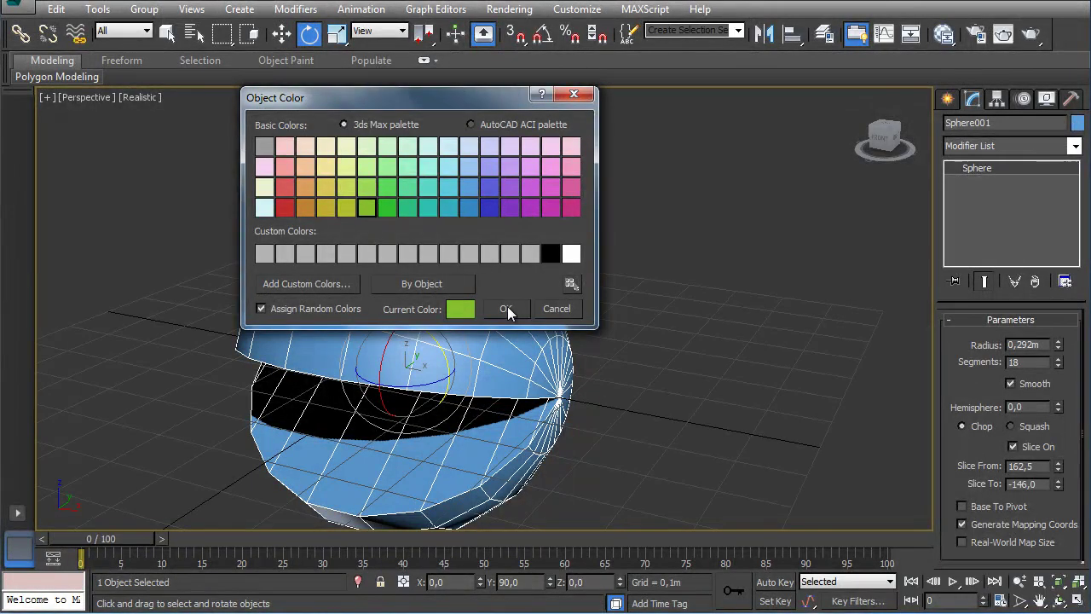
pyautogui.click(505, 309)
# Step: Change the eye sphere's object color to white and deselect it
pyautogui.click(493, 264)
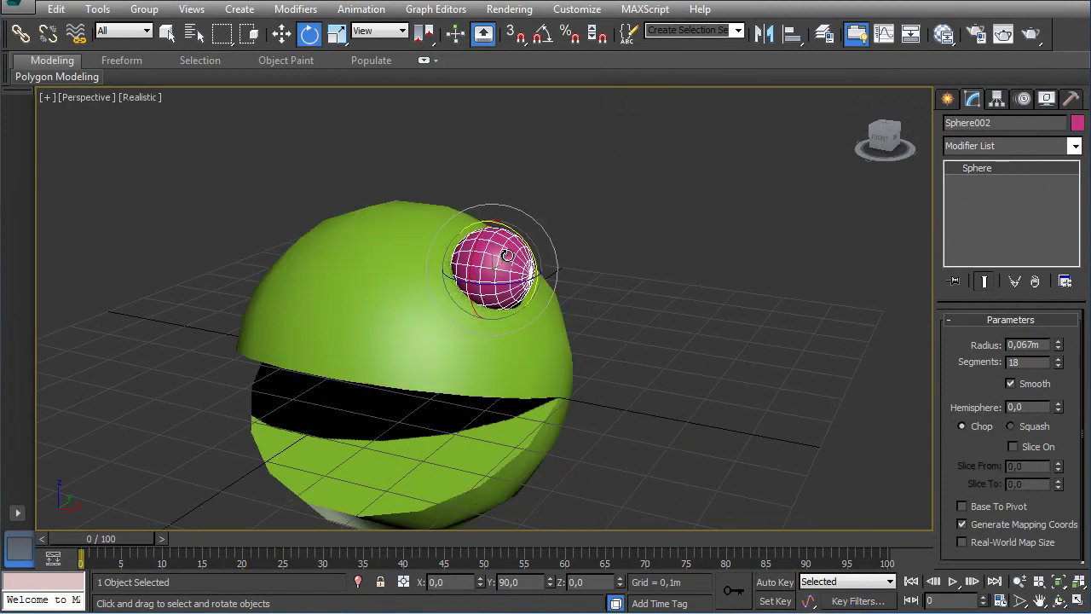
pyautogui.click(1078, 124)
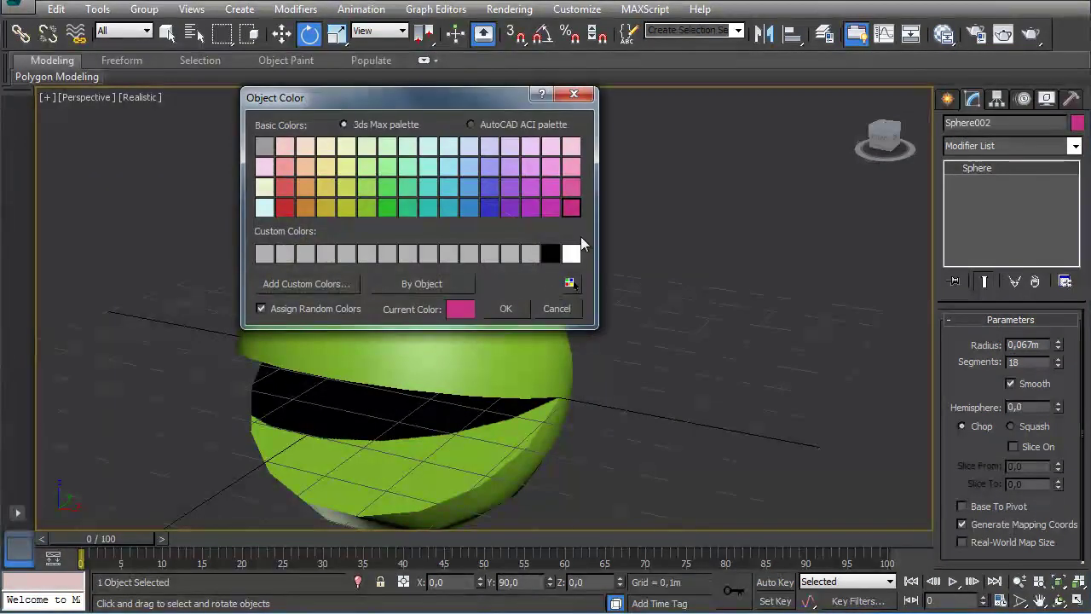
pyautogui.click(574, 252)
pyautogui.click(504, 309)
pyautogui.click(636, 324)
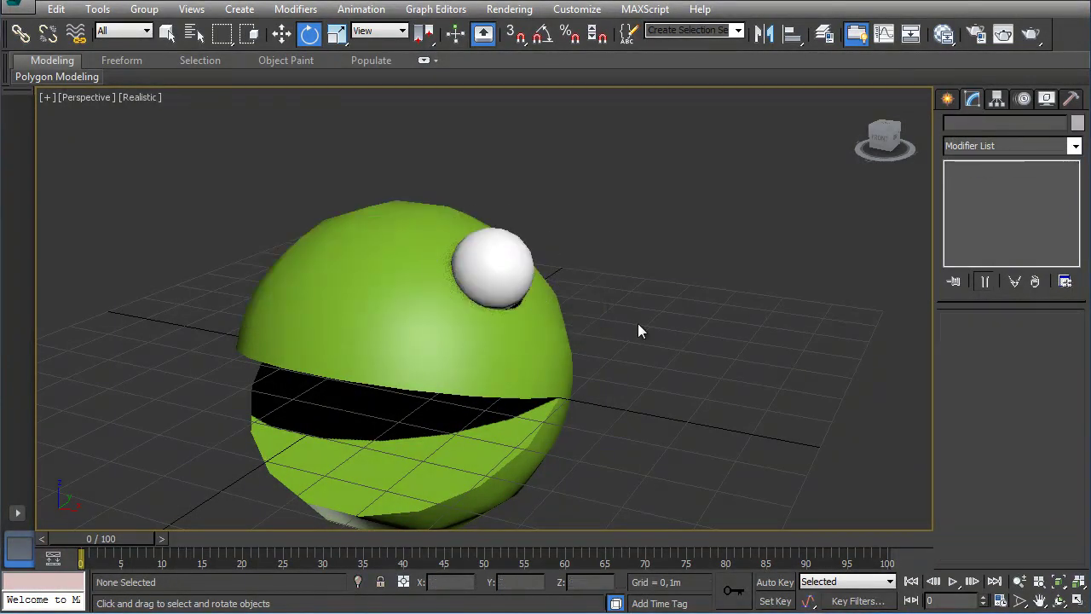
# Step: Clone the white eye sphere as a single copy, moved forward along Y to about -0,203 m
pyautogui.click(487, 253)
pyautogui.keyDown('alt'); pyautogui.moveTo(635, 337); pyautogui.dragTo(663, 281, button='middle'); pyautogui.keyUp('alt')
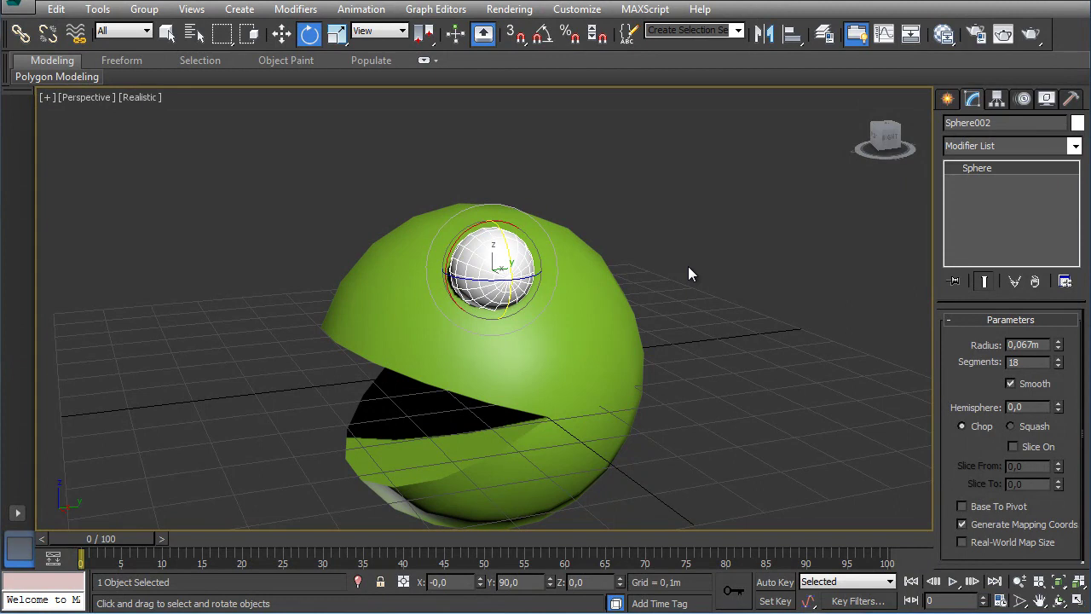
pyautogui.keyDown('alt'); pyautogui.moveTo(579, 259); pyautogui.dragTo(615, 276, button='middle'); pyautogui.keyUp('alt')
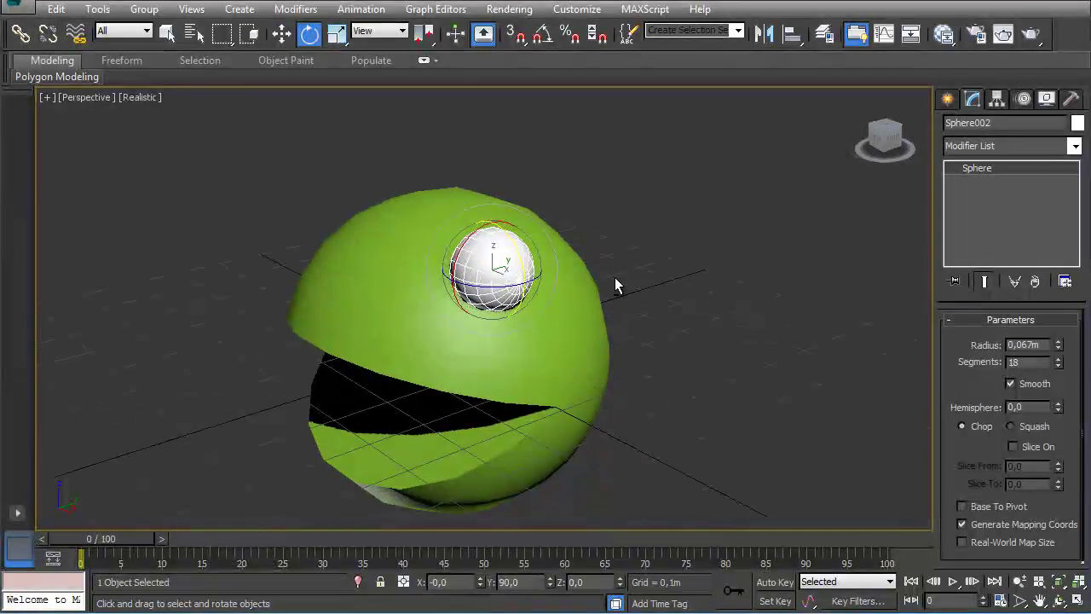
pyautogui.click(282, 34)
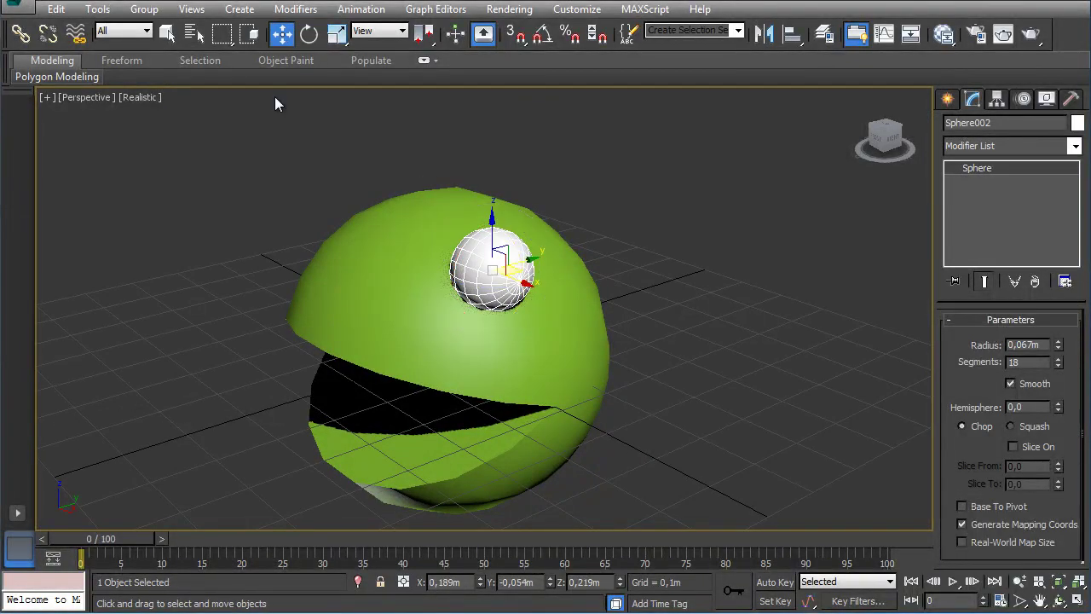
pyautogui.keyDown('alt'); pyautogui.moveTo(497, 281); pyautogui.dragTo(490, 313, button='middle'); pyautogui.keyUp('alt')
pyautogui.scroll(2, 490, 313)
pyautogui.scroll(2, 490, 313)
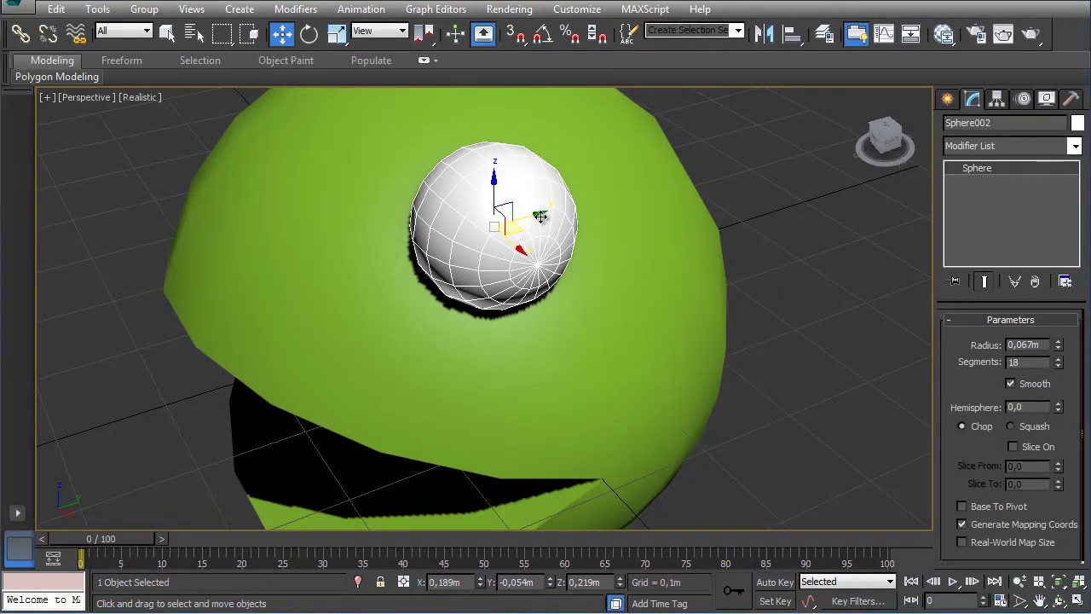
pyautogui.moveTo(539, 213)
pyautogui.keyDown('shift'); pyautogui.mouseDown()
pyautogui.moveTo(401, 256)
pyautogui.moveTo(280, 263)
pyautogui.moveTo(382, 246)
pyautogui.moveTo(369, 282)
pyautogui.mouseUp(); pyautogui.keyUp('shift')
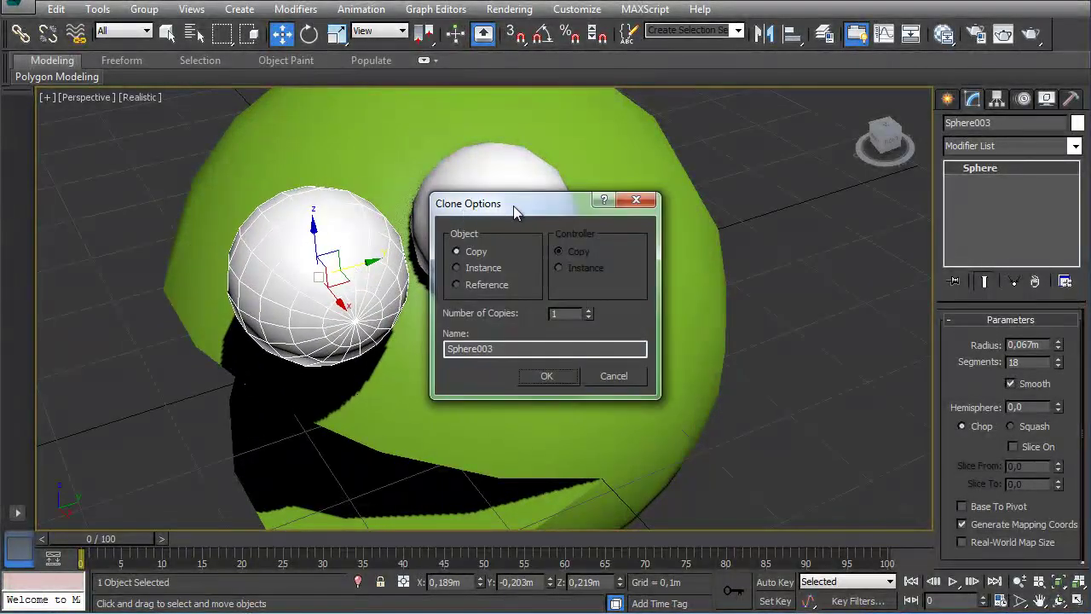
pyautogui.moveTo(507, 211); pyautogui.dragTo(645, 149)
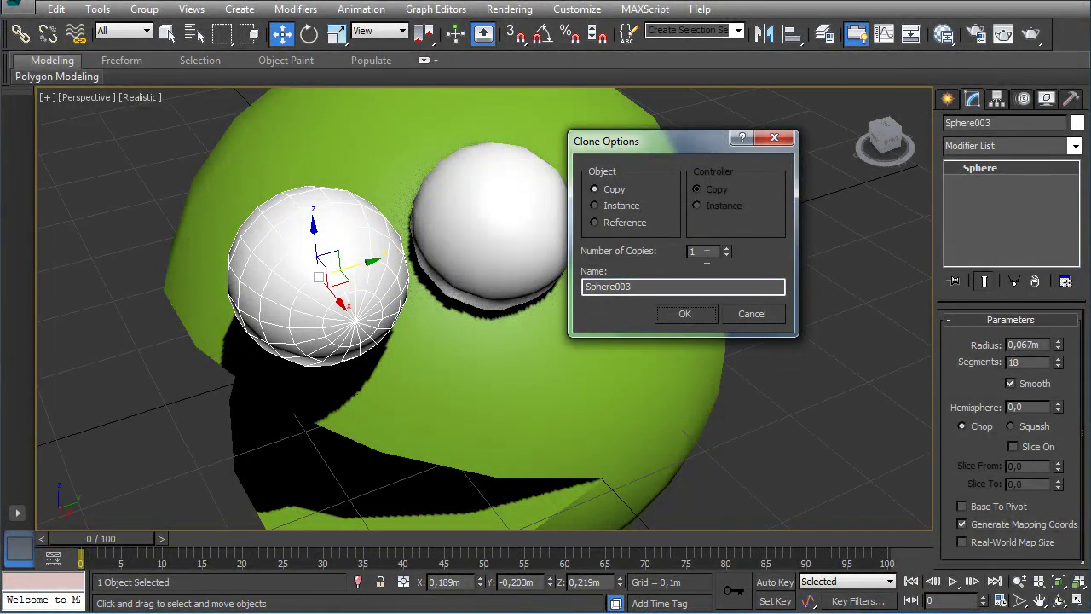
pyautogui.click(687, 313)
# Step: Change the copied sphere's object color to black for the pupil
pyautogui.keyDown('alt'); pyautogui.moveTo(412, 296); pyautogui.dragTo(399, 233, button='middle'); pyautogui.keyUp('alt')
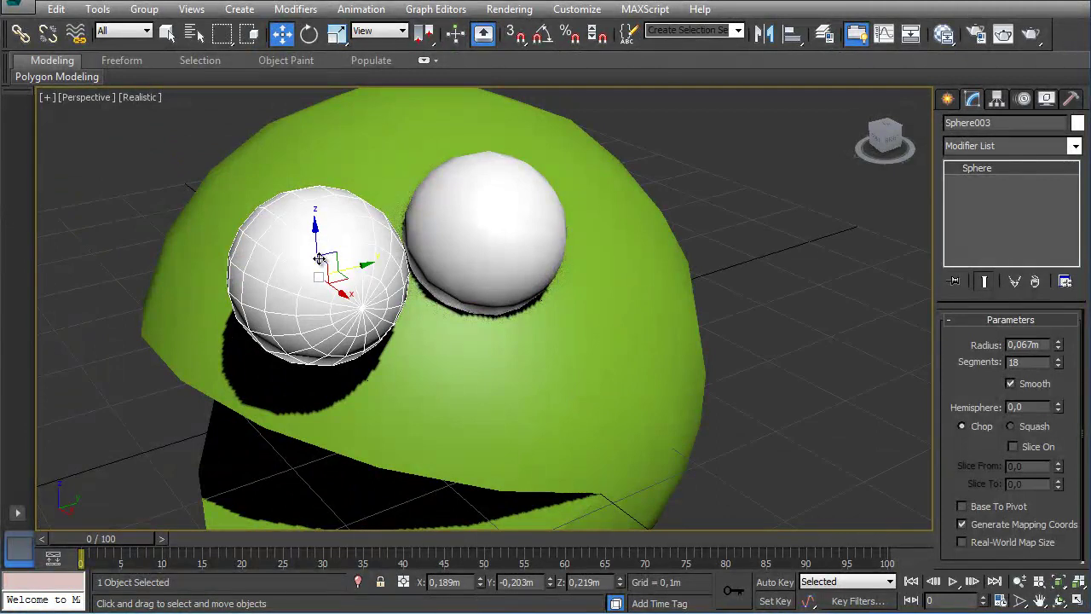
pyautogui.keyDown('alt'); pyautogui.moveTo(275, 264); pyautogui.dragTo(459, 245, button='middle'); pyautogui.keyUp('alt')
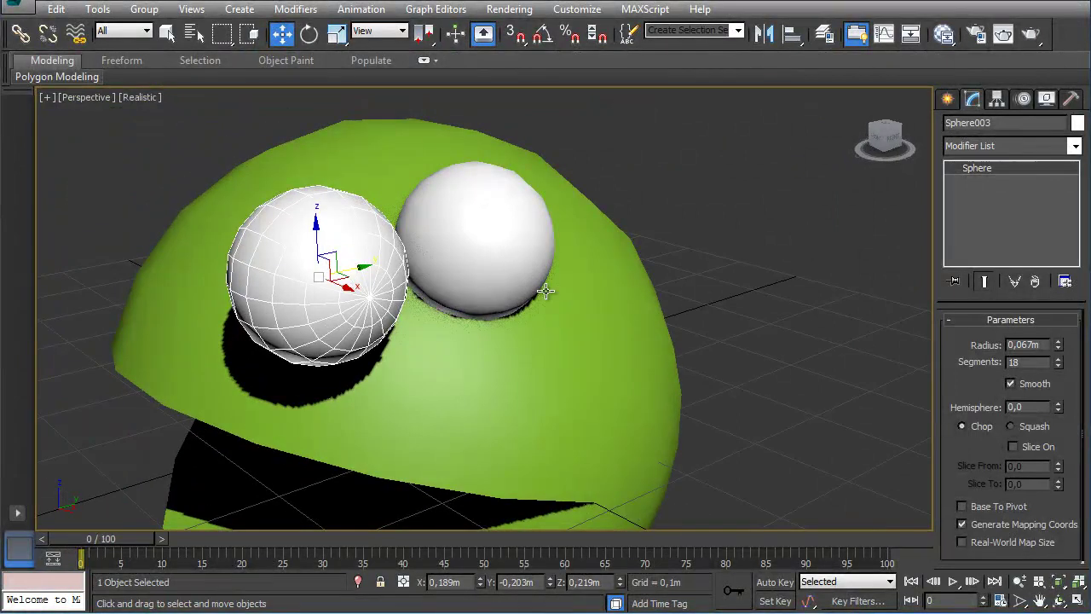
pyautogui.click(1078, 124)
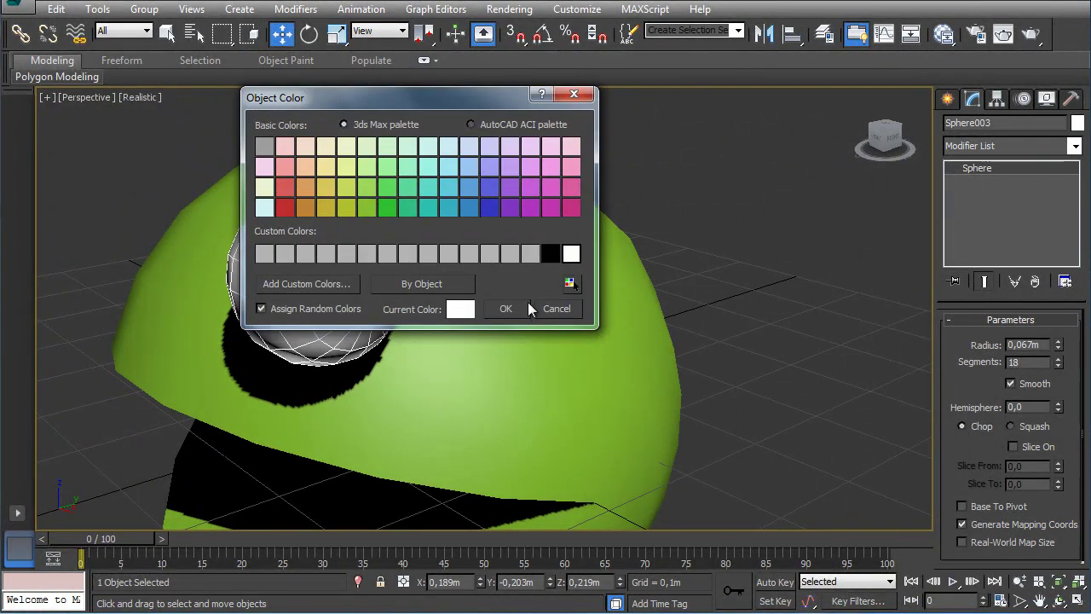
pyautogui.click(551, 254)
pyautogui.click(506, 308)
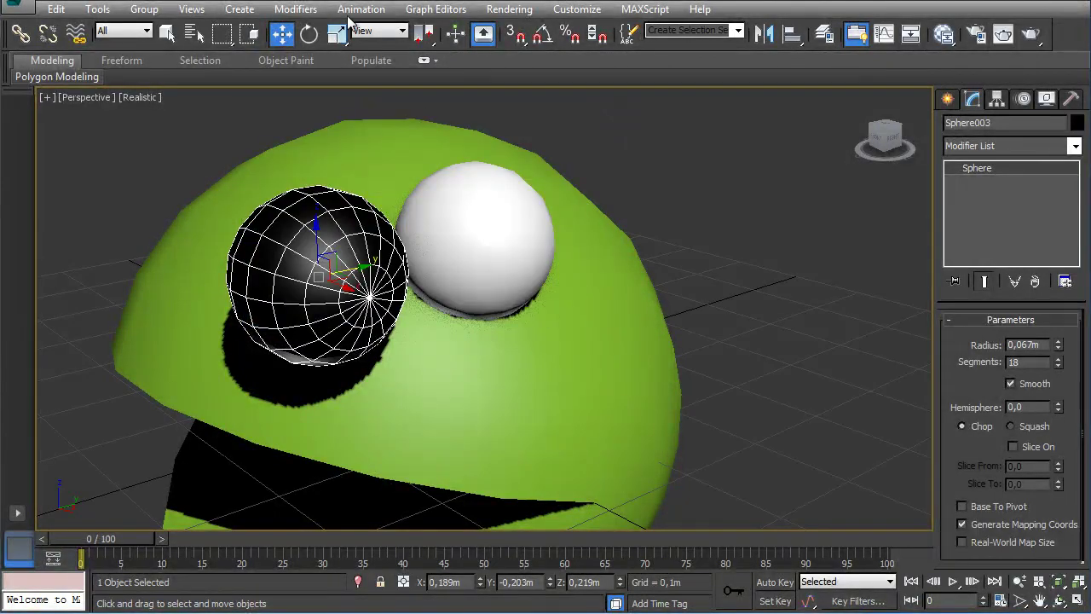
# Step: Scale the black sphere down uniformly to pupil size and move it into the white eye's front, at about Y -0,108 m
pyautogui.click(337, 34)
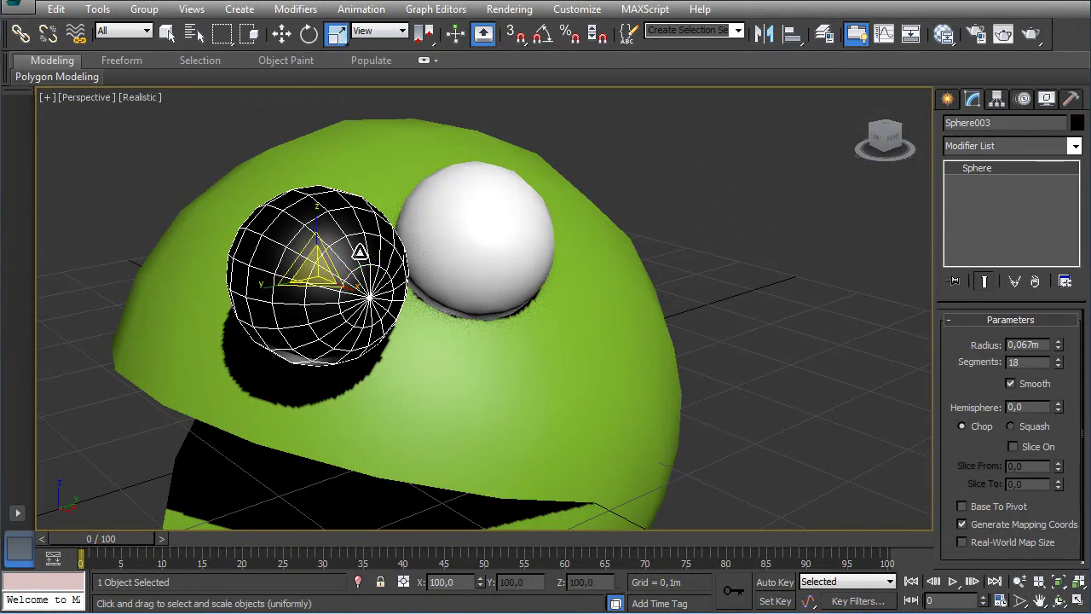
pyautogui.moveTo(317, 275); pyautogui.dragTo(292, 448)
pyautogui.click(284, 34)
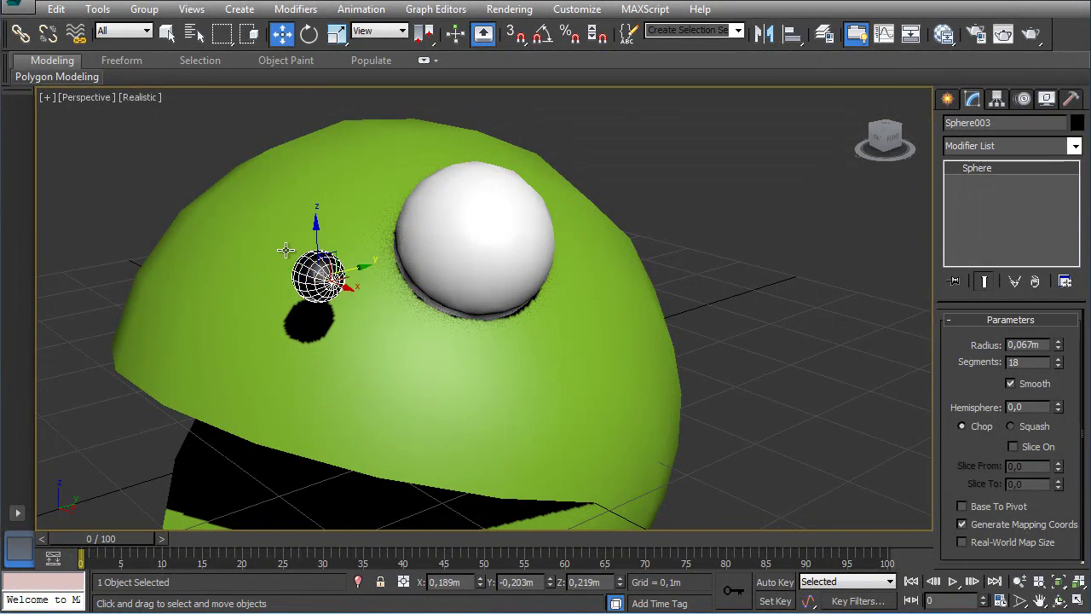
pyautogui.moveTo(341, 269); pyautogui.dragTo(456, 245)
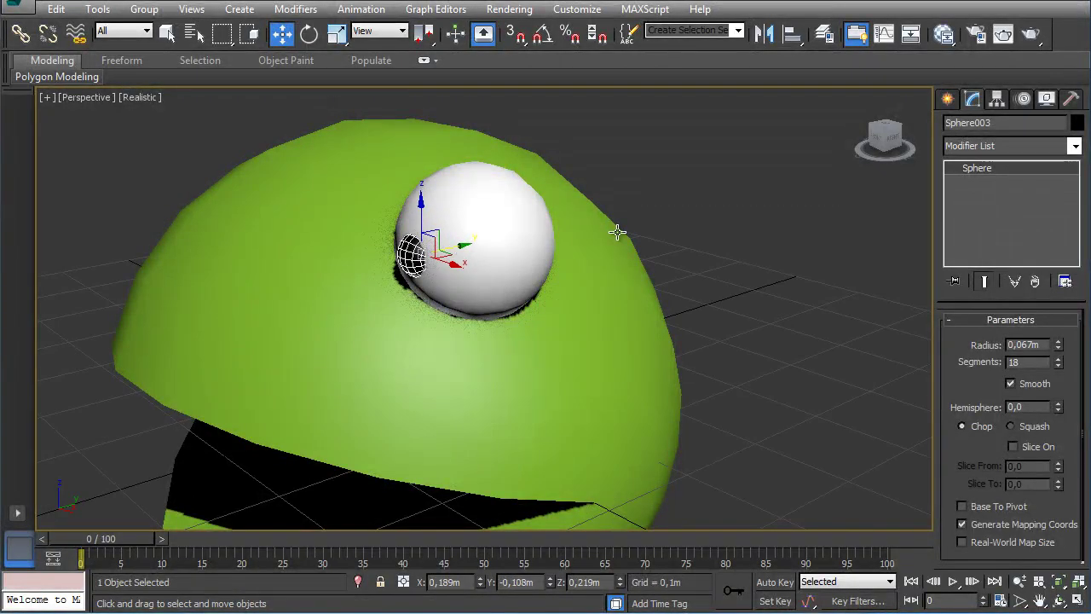
pyautogui.click(399, 283)
# Step: Select the black pupil and the white eye sphere together
pyautogui.scroll(-10, 399, 283)
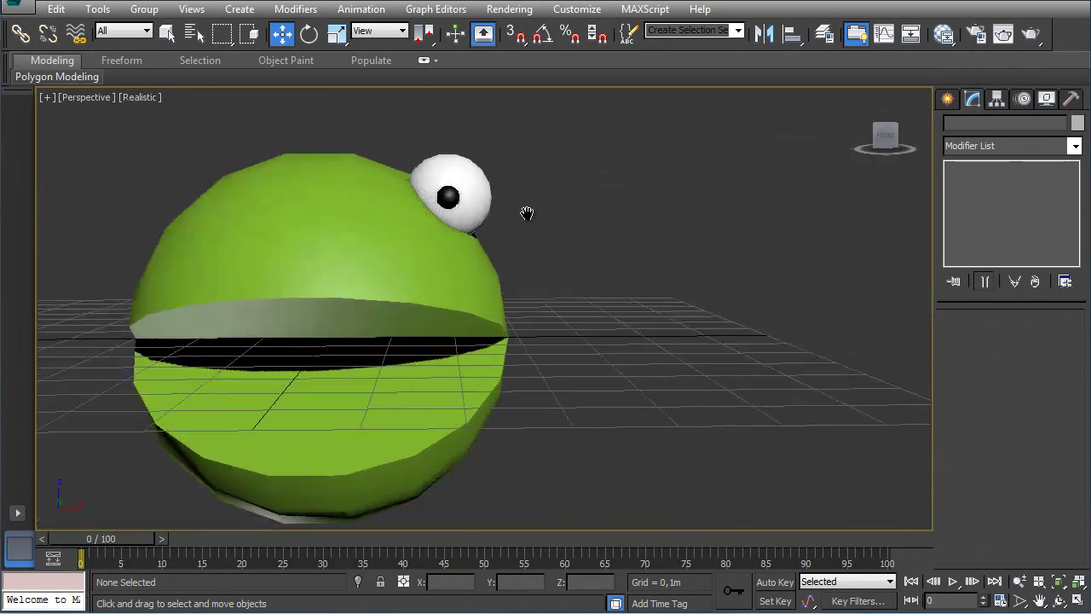
pyautogui.scroll(5, 549, 243)
pyautogui.scroll(2, 562, 251)
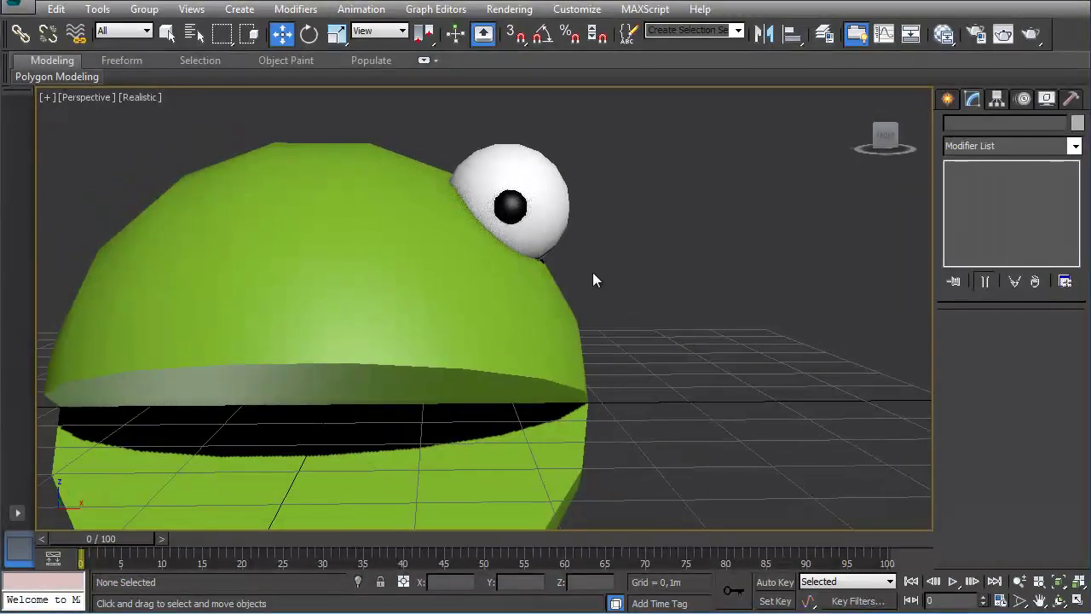
pyautogui.press('q')
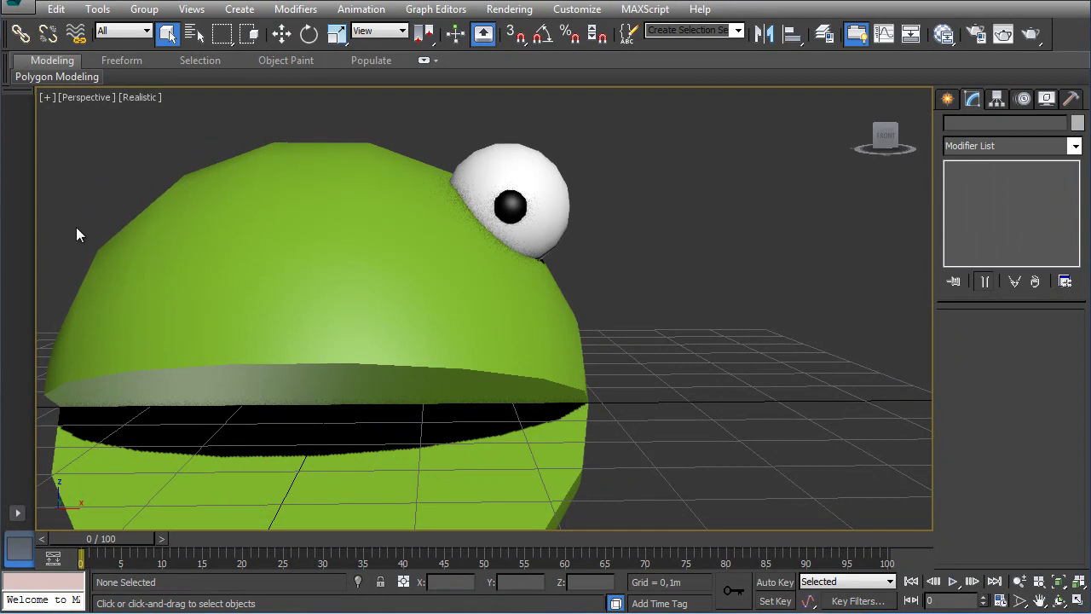
pyautogui.click(528, 214)
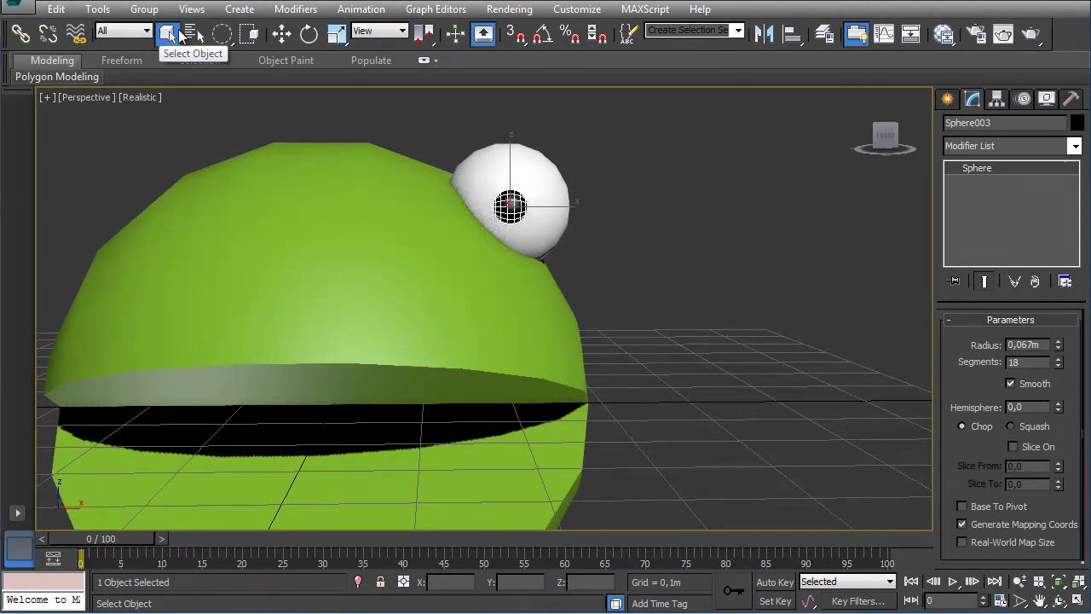
pyautogui.keyDown('ctrl'); pyautogui.click(554, 170); pyautogui.keyUp('ctrl')
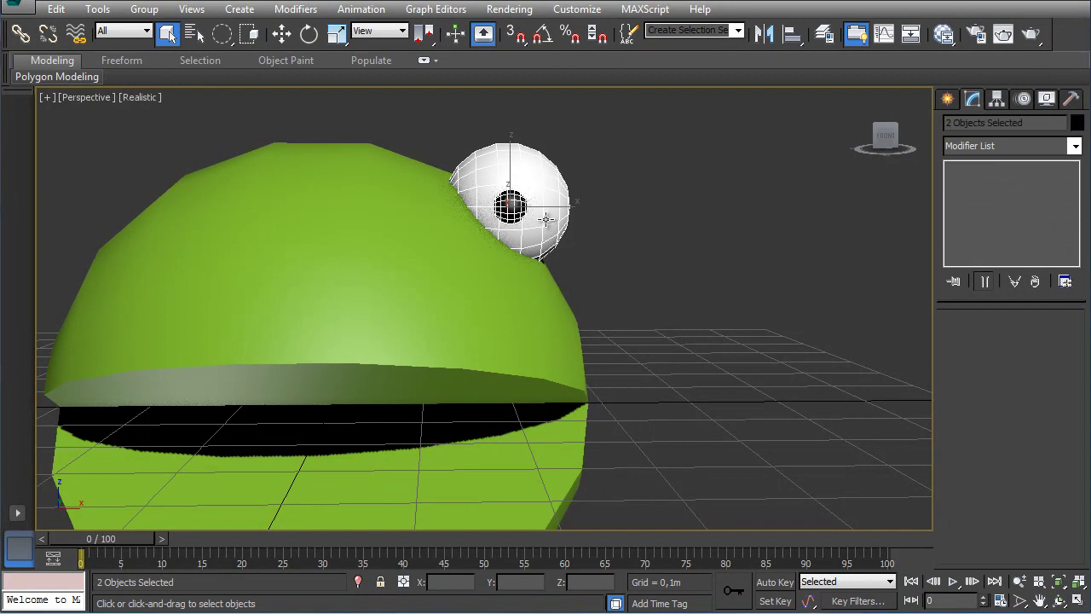
pyautogui.keyDown('alt'); pyautogui.moveTo(668, 218); pyautogui.dragTo(375, 70, button='middle'); pyautogui.keyUp('alt')
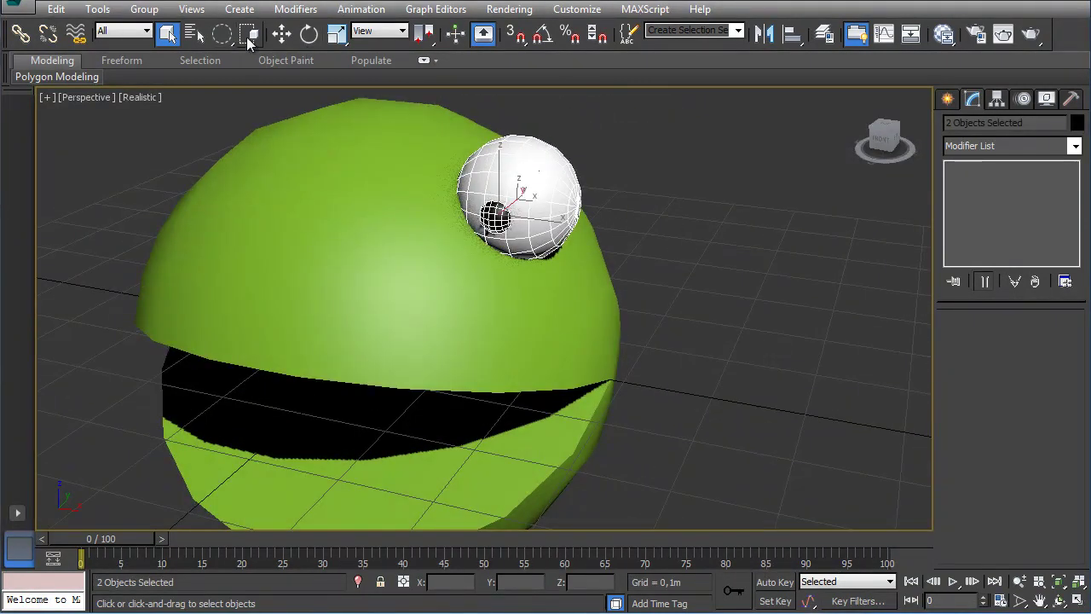
pyautogui.press('w')
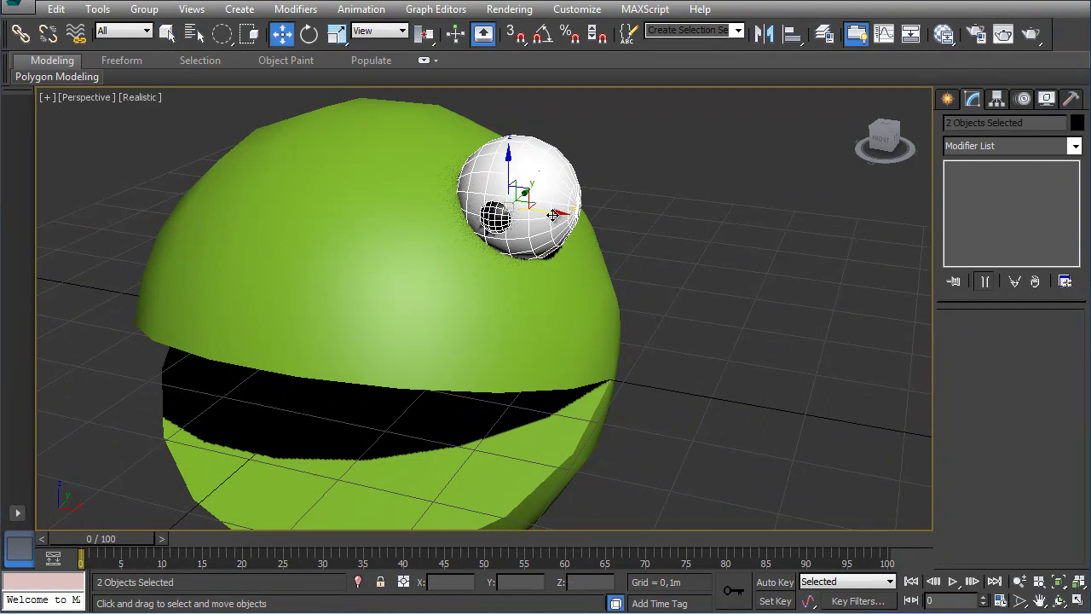
pyautogui.moveTo(551, 209)
pyautogui.keyDown('shift'); pyautogui.mouseDown()
pyautogui.moveTo(244, 176)
pyautogui.moveTo(243, 193)
pyautogui.mouseUp(); pyautogui.keyUp('shift')
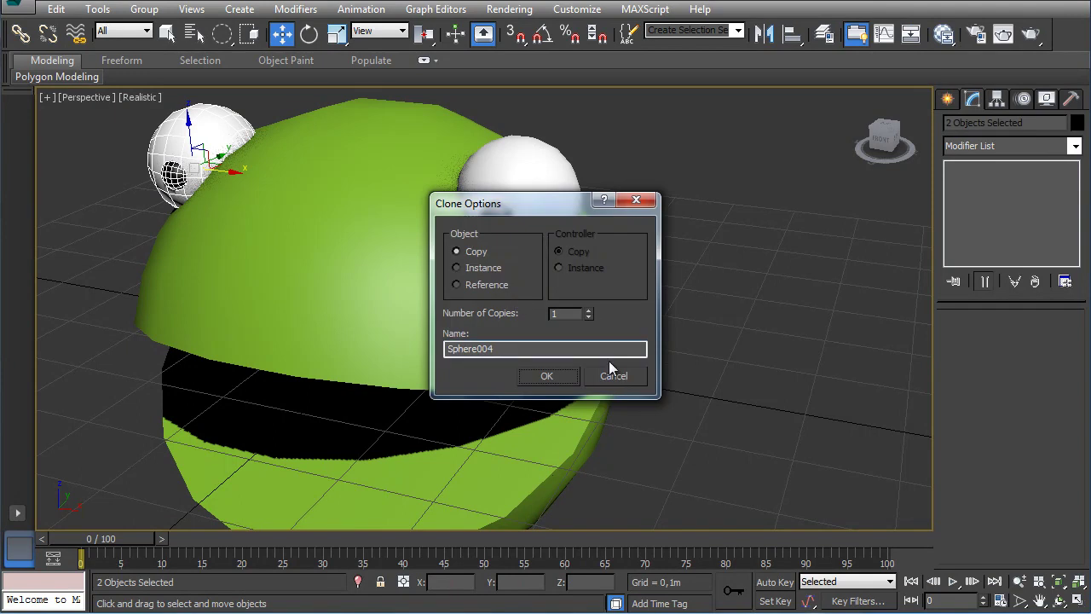
pyautogui.click(614, 376)
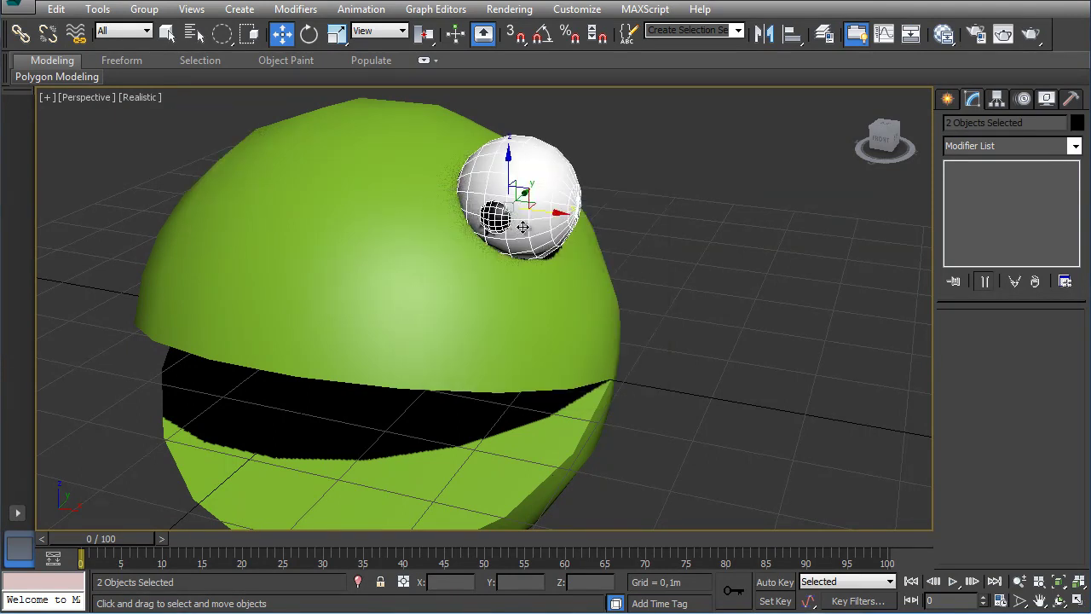
# Step: Mirror the white eye and its pupil across the X axis as a copy, with an offset of -0,41 m
pyautogui.keyDown('alt'); pyautogui.moveTo(726, 161); pyautogui.dragTo(742, 167, button='middle'); pyautogui.keyUp('alt')
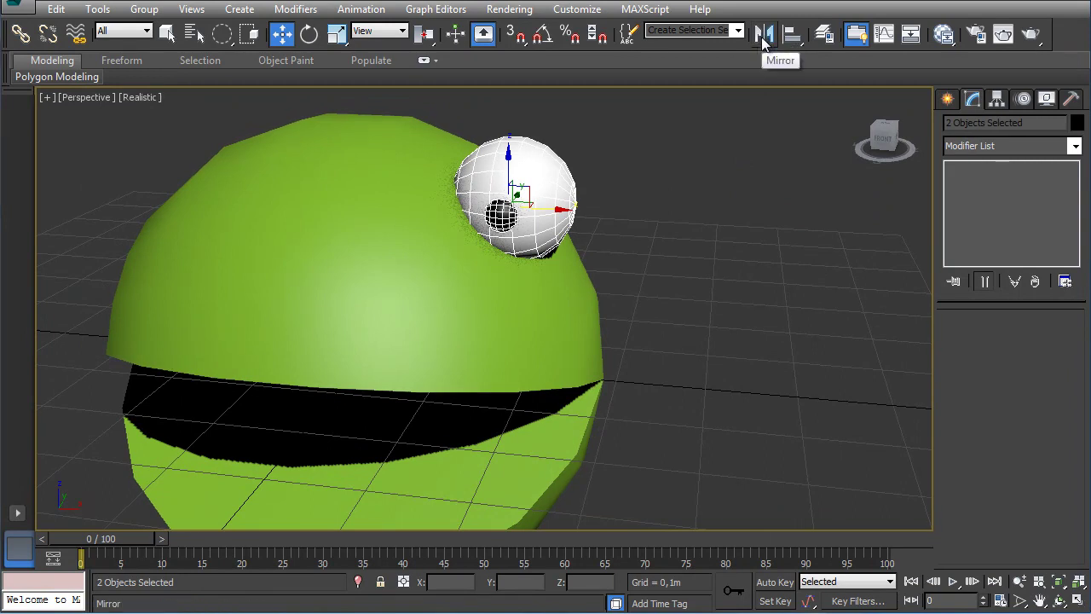
pyautogui.click(764, 34)
pyautogui.moveTo(554, 153); pyautogui.dragTo(736, 123)
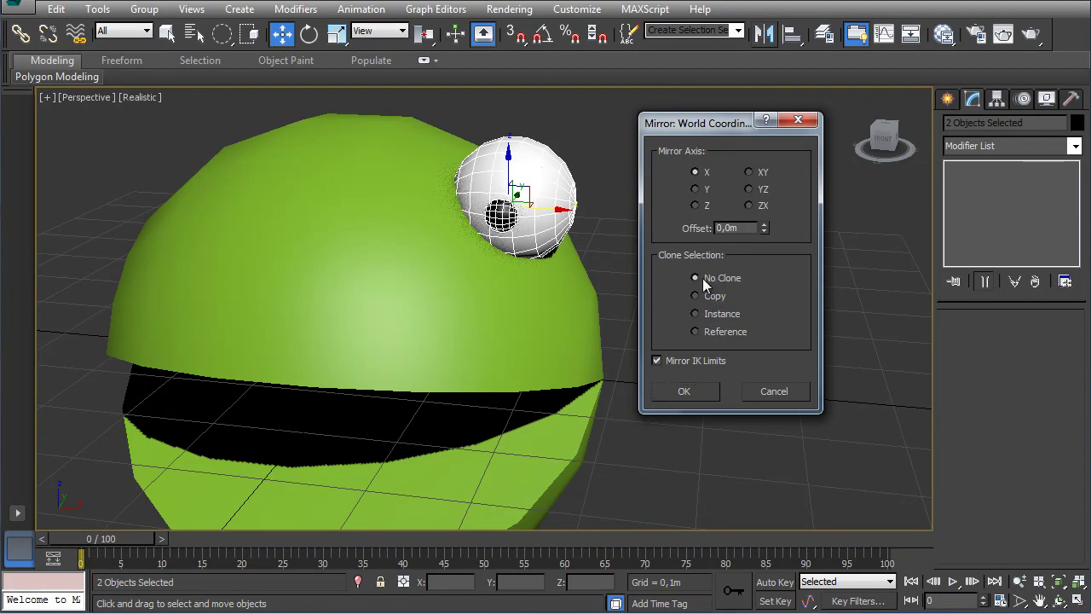
pyautogui.moveTo(765, 228); pyautogui.dragTo(803, 228)
pyautogui.moveTo(765, 228); pyautogui.dragTo(935, 17)
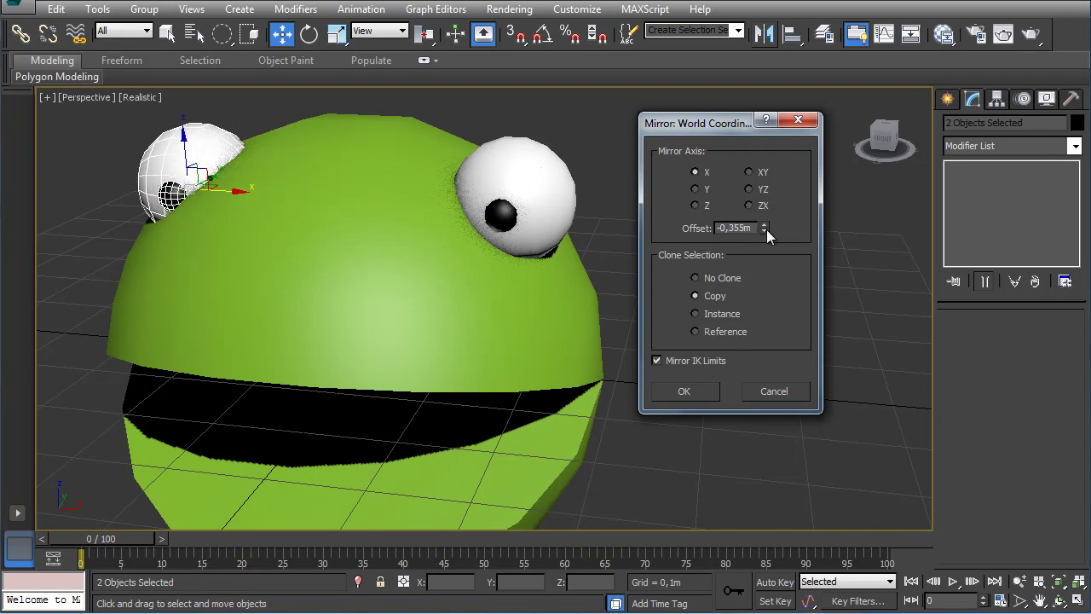
pyautogui.moveTo(765, 232); pyautogui.dragTo(768, 242)
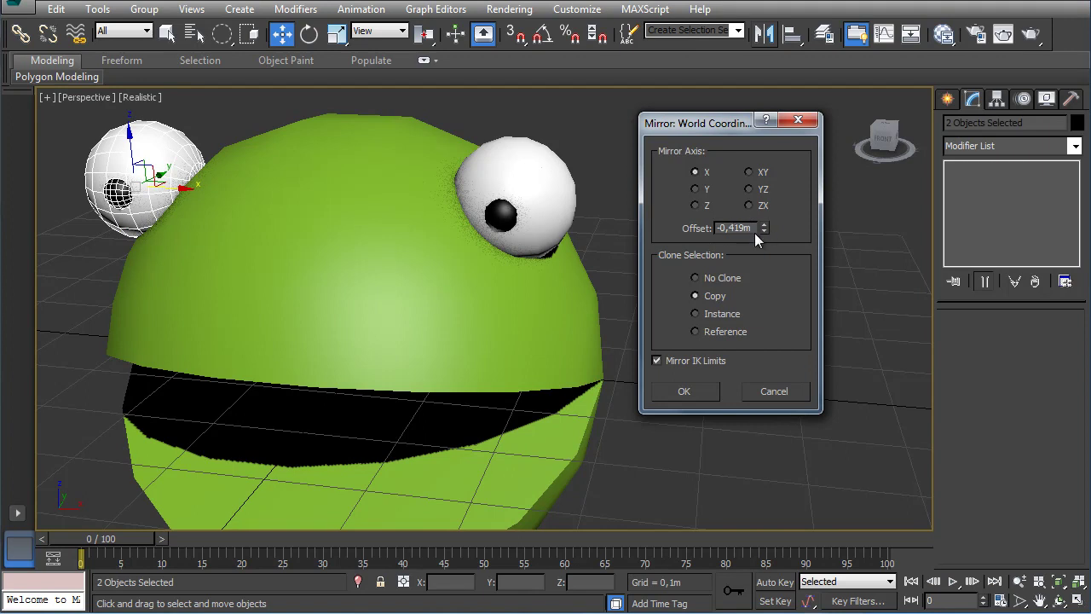
pyautogui.moveTo(764, 232)
pyautogui.mouseDown()
pyautogui.moveTo(766, 220)
pyautogui.moveTo(768, 235)
pyautogui.mouseUp()
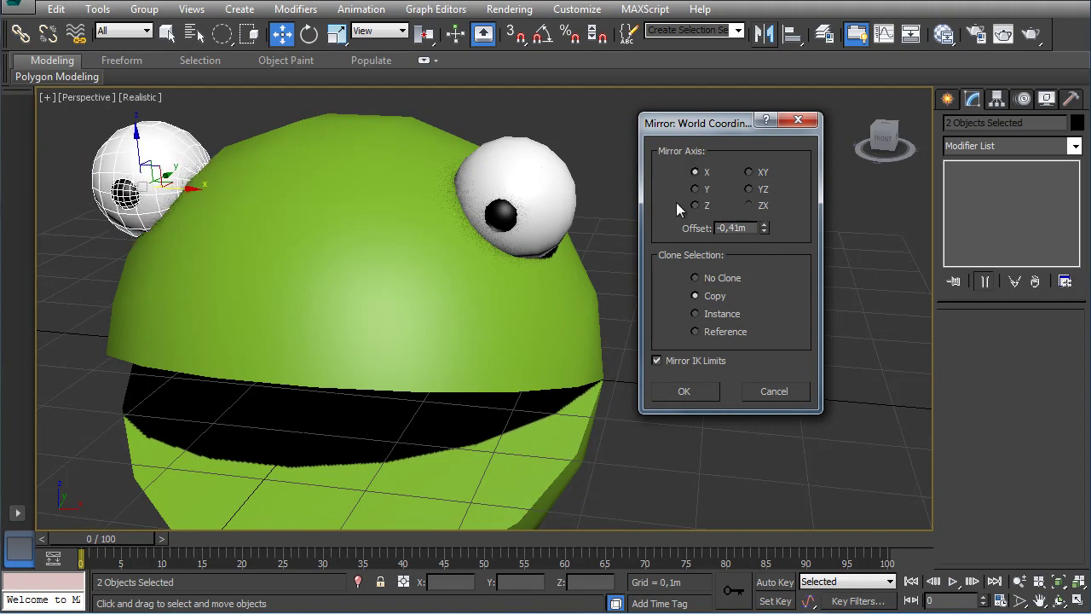
pyautogui.click(683, 391)
# Step: Nudge the mirrored eye and pupil along X by about -0,001 m in the front view and deselect them
pyautogui.press('f')
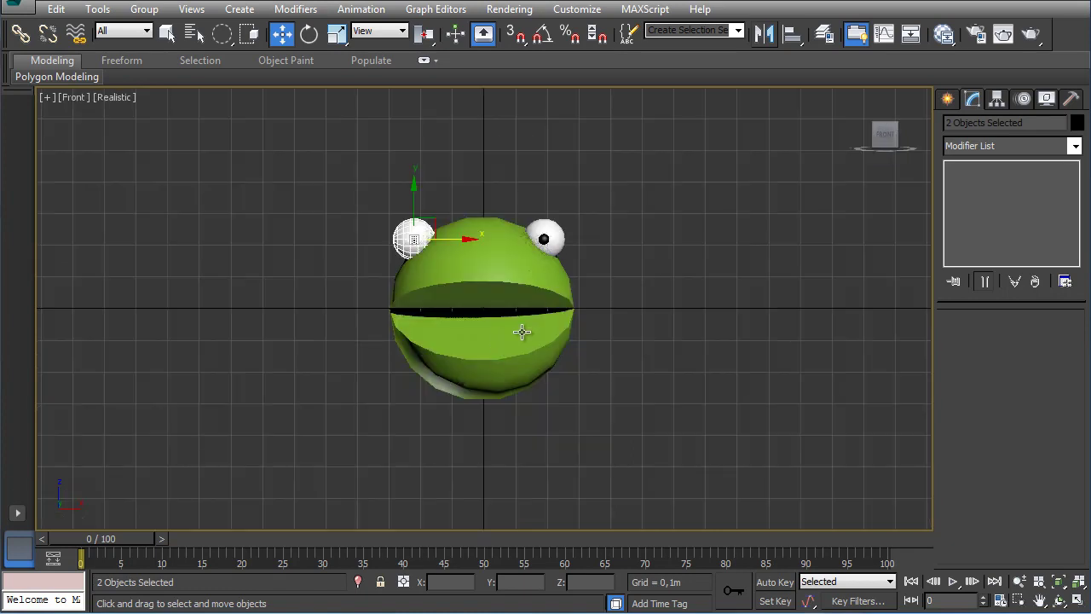
pyautogui.scroll(5, 378, 236)
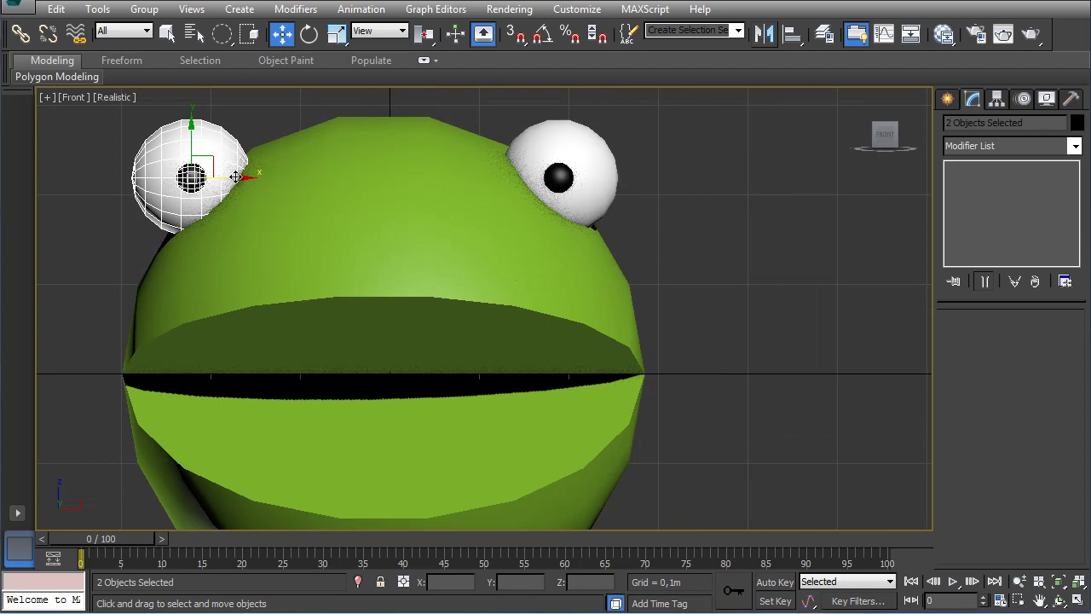
pyautogui.moveTo(248, 181)
pyautogui.mouseDown()
pyautogui.moveTo(210, 182)
pyautogui.moveTo(242, 186)
pyautogui.mouseUp()
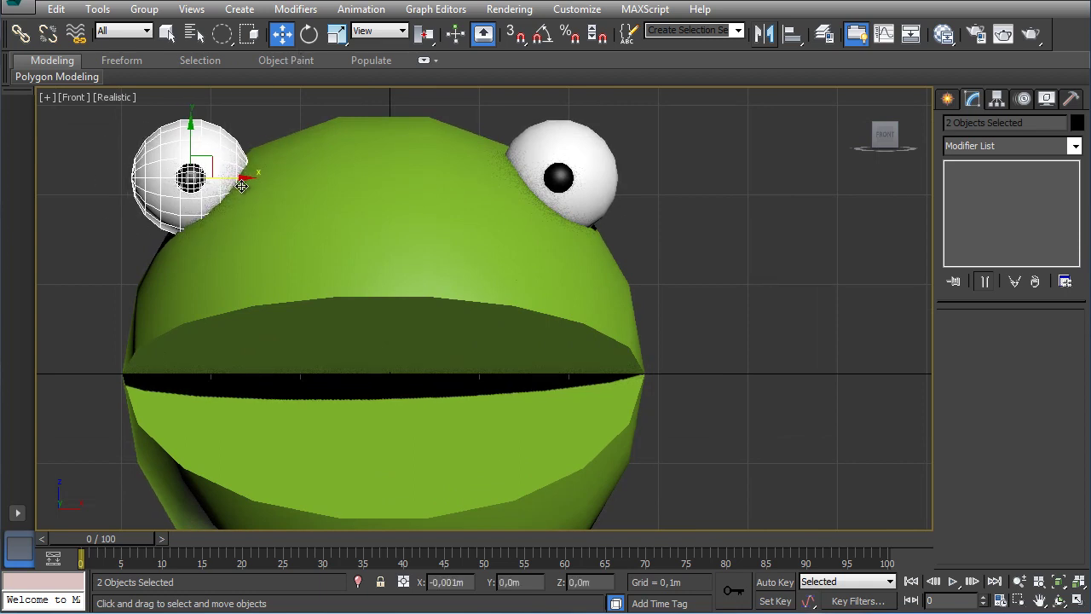
pyautogui.click(648, 204)
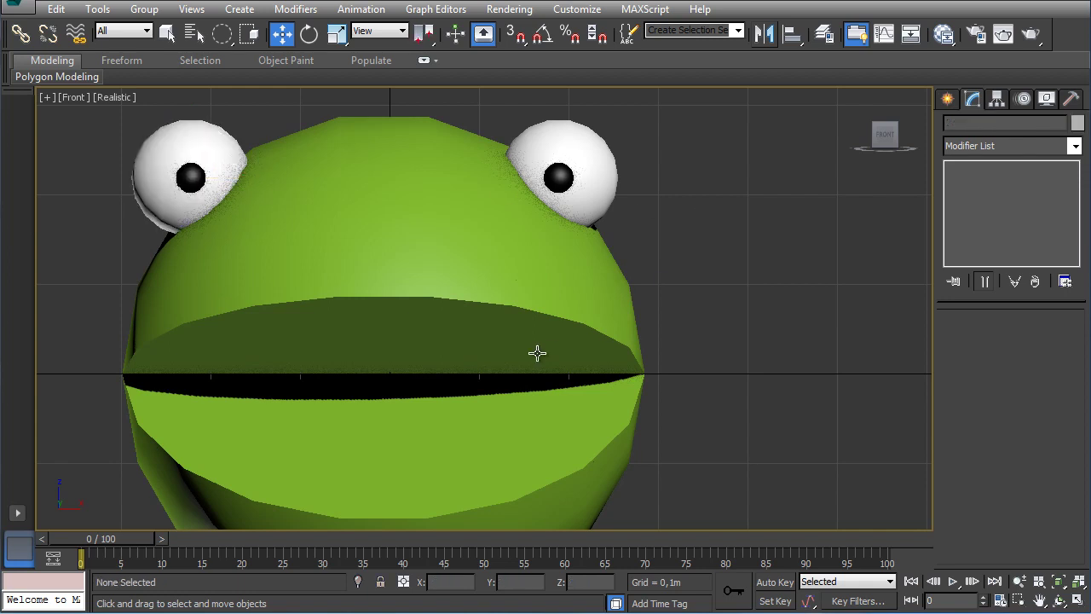
# Step: Return to the perspective view and hide its grid
pyautogui.press('p')
pyautogui.scroll(-5, 564, 353)
pyautogui.keyDown('alt'); pyautogui.moveTo(707, 304); pyautogui.dragTo(607, 329, button='middle'); pyautogui.keyUp('alt')
pyautogui.scroll(-5, 667, 319)
pyautogui.press('g')
pyautogui.press('g')
pyautogui.press('g')
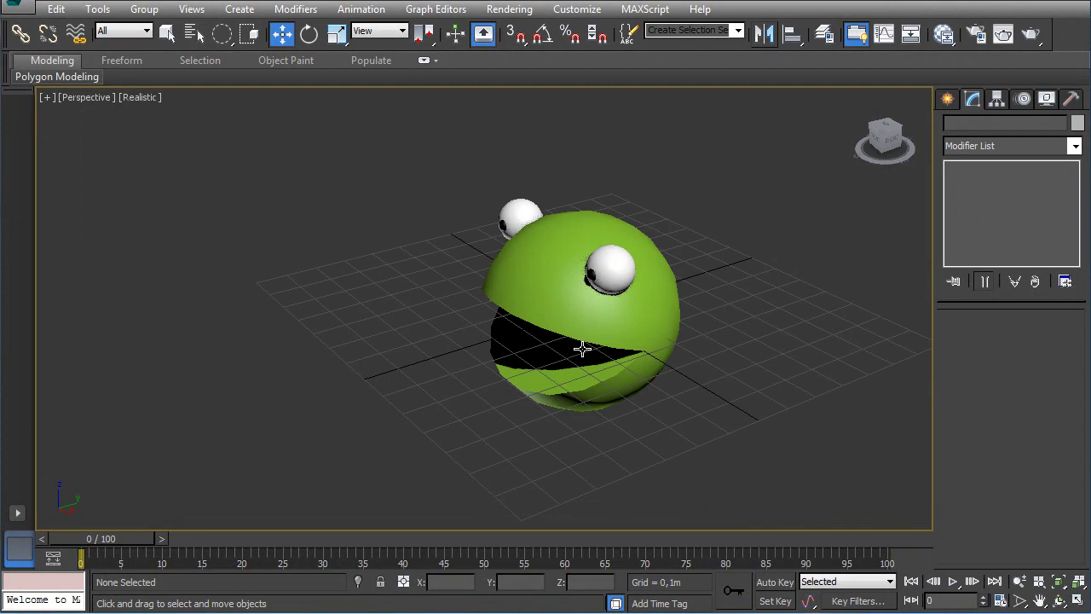
pyautogui.press('g')
pyautogui.keyDown('alt'); pyautogui.moveTo(584, 348); pyautogui.dragTo(526, 335, button='middle'); pyautogui.keyUp('alt')
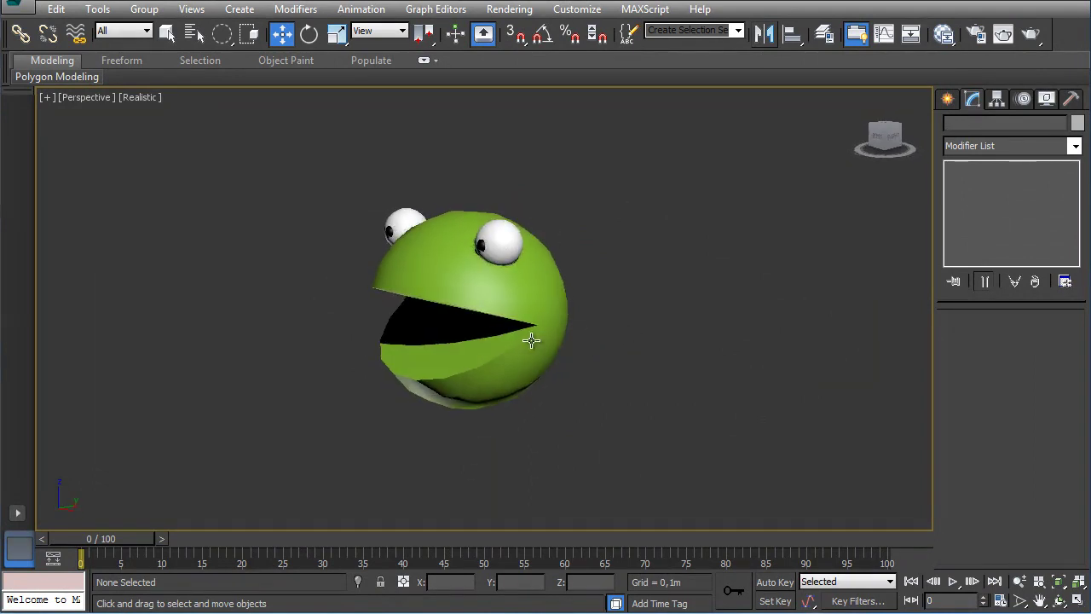
# Step: Create a large sphere with a radius of about 0,882 m beside the head for the shell
pyautogui.scroll(-3, 590, 322)
pyautogui.moveTo(568, 348); pyautogui.dragTo(458, 342, button='middle')
pyautogui.click(948, 100)
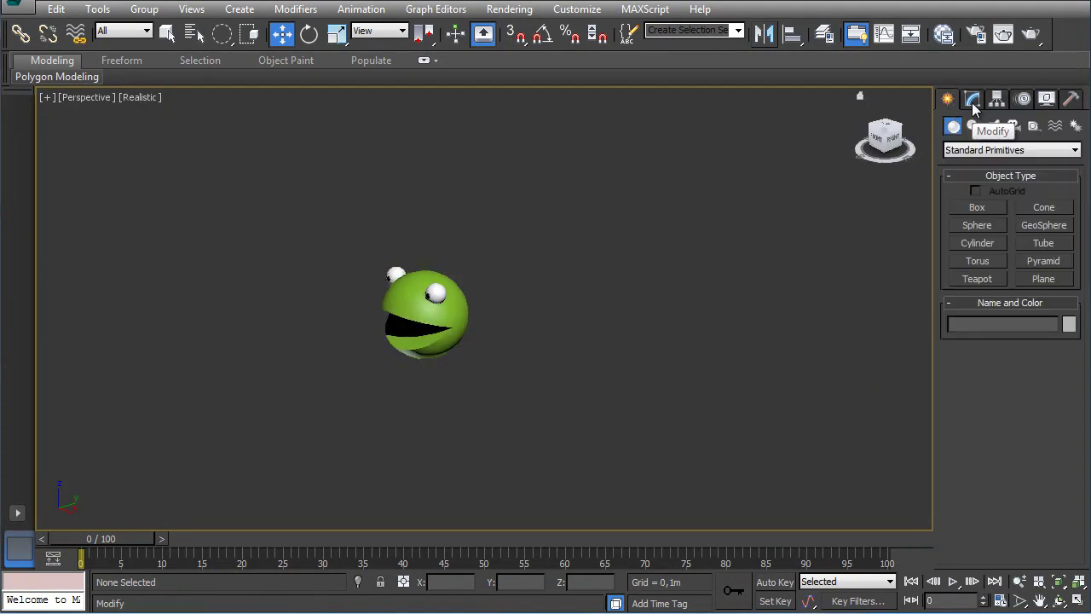
pyautogui.click(978, 225)
pyautogui.moveTo(579, 288); pyautogui.dragTo(554, 390)
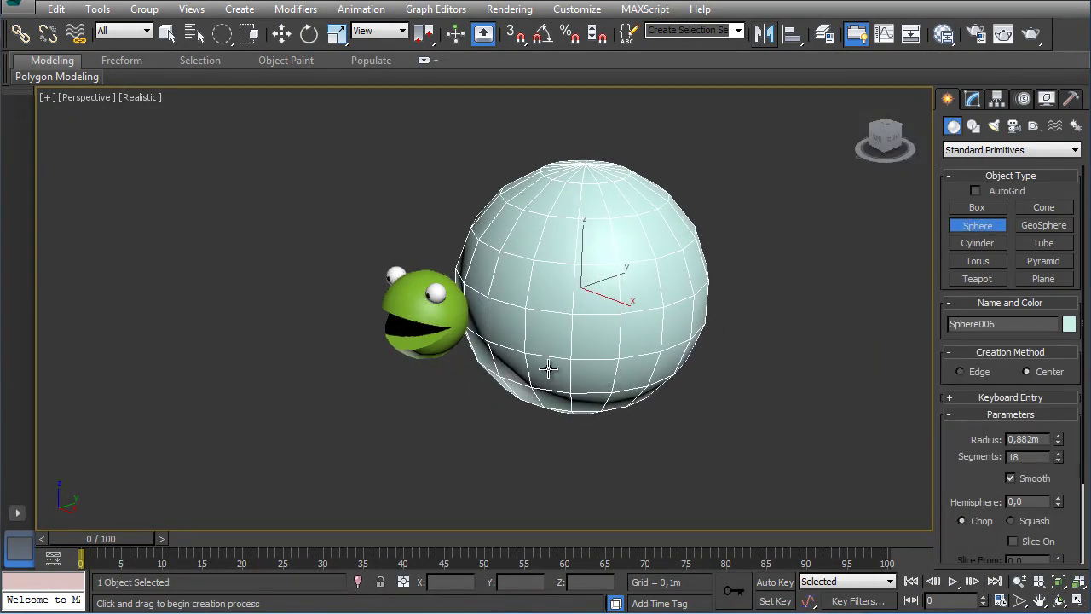
# Step: Center the large sphere behind the head along X in the front view, at about X -0,012 m
pyautogui.press('f')
pyautogui.scroll(-6, 540, 353)
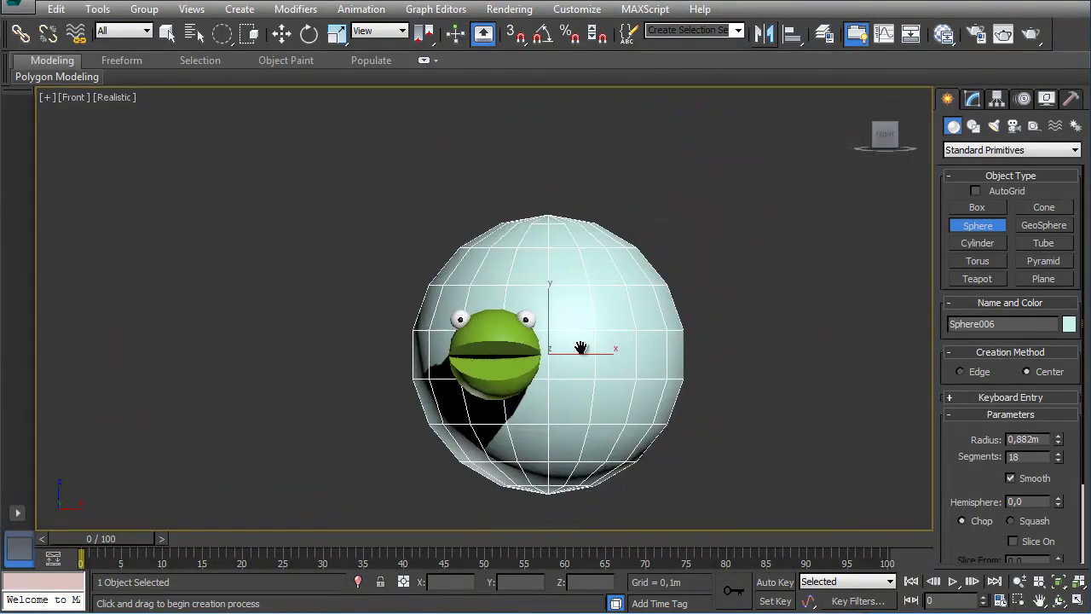
pyautogui.scroll(3, 490, 348)
pyautogui.moveTo(528, 312); pyautogui.dragTo(621, 327, button='middle')
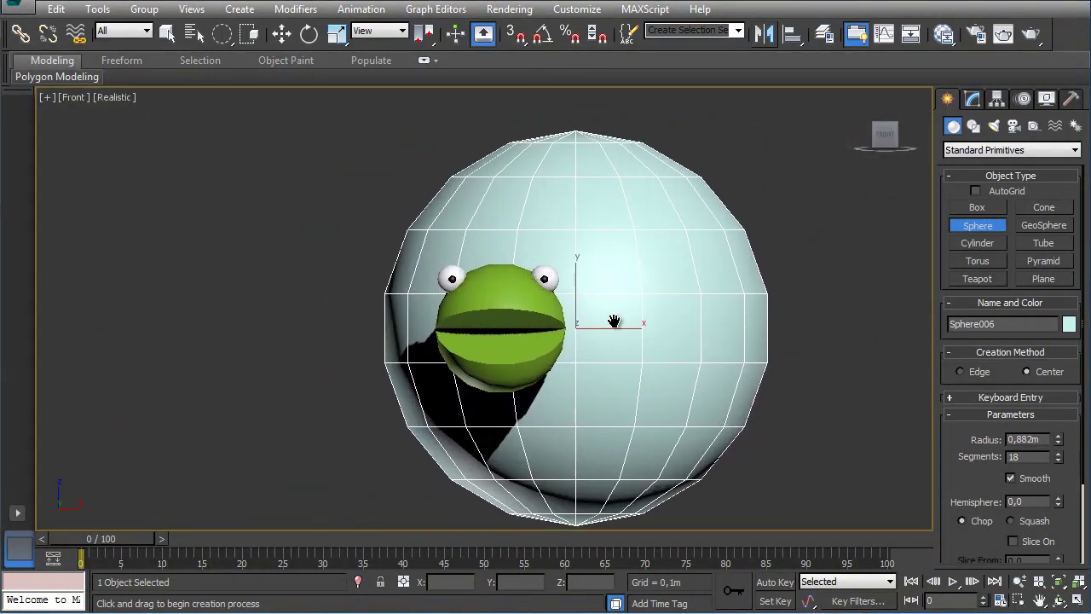
pyautogui.click(281, 33)
pyautogui.moveTo(597, 327); pyautogui.dragTo(538, 306)
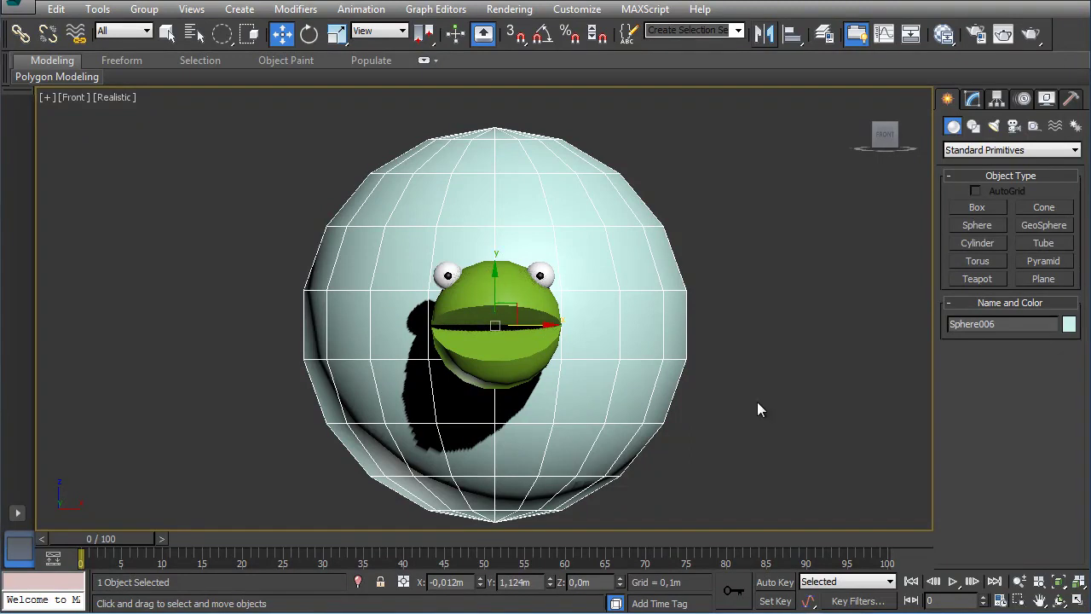
# Step: Flatten the shell sphere vertically to about 75 percent and reduce its radius to about 0,573 m
pyautogui.click(335, 34)
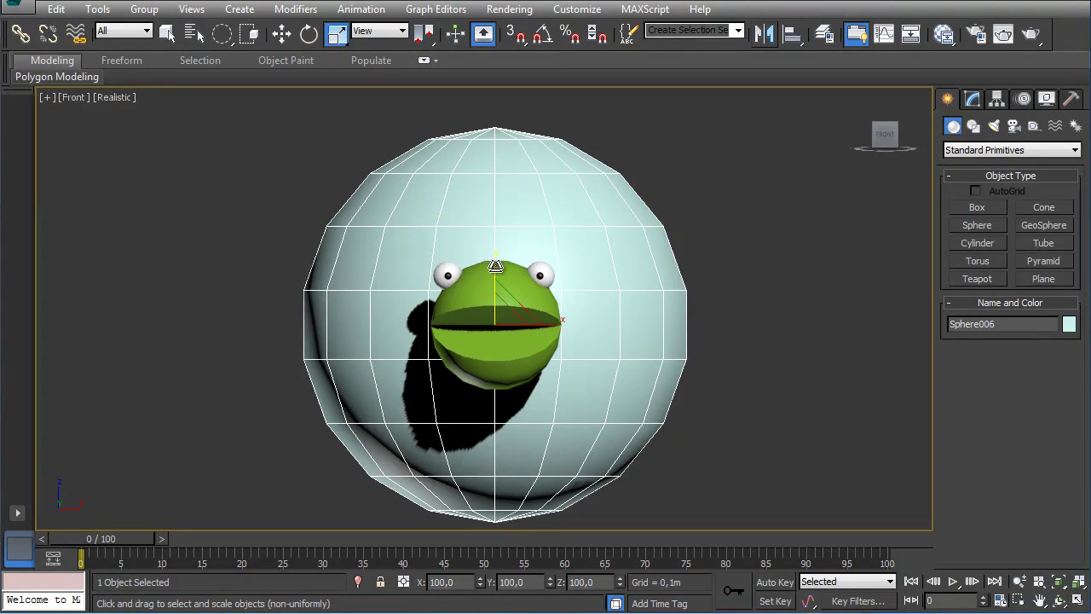
pyautogui.moveTo(494, 265); pyautogui.dragTo(478, 319)
pyautogui.click(971, 100)
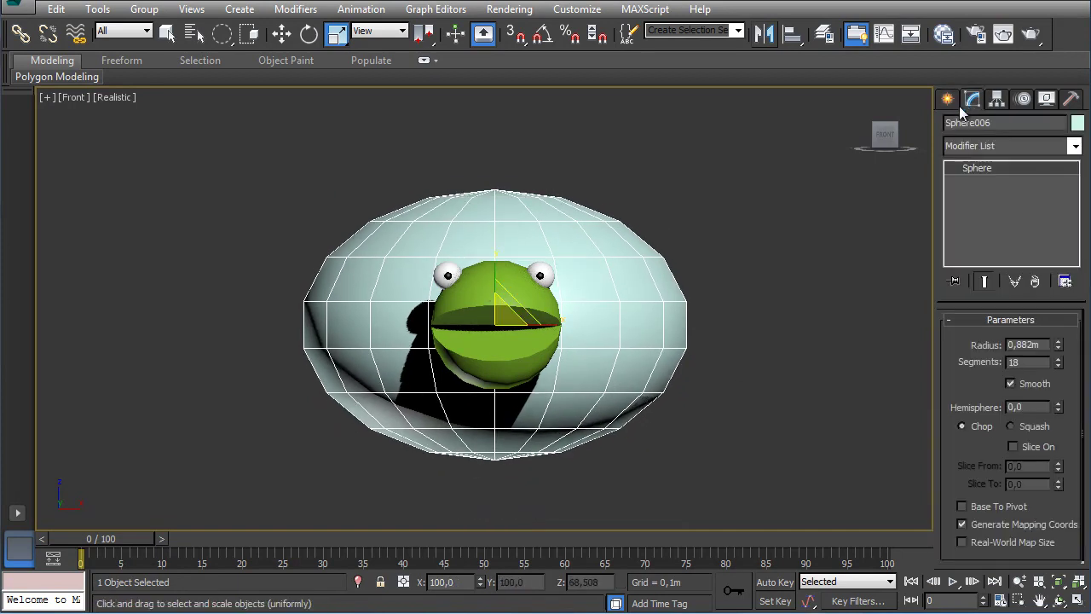
pyautogui.moveTo(1059, 353)
pyautogui.mouseDown()
pyautogui.moveTo(1066, 382)
pyautogui.moveTo(1064, 355)
pyautogui.moveTo(1064, 369)
pyautogui.mouseUp()
pyautogui.moveTo(505, 269); pyautogui.dragTo(497, 261)
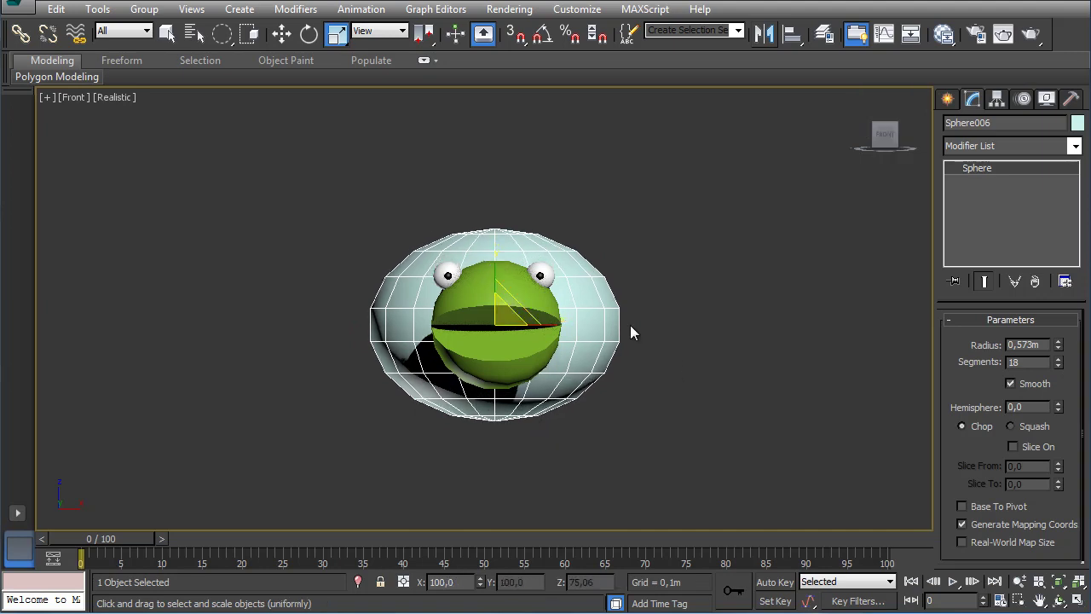
# Step: Move the flattened sphere along Y toward the back of the head in the perspective view, to about 0,872 m
pyautogui.press('p')
pyautogui.press('z')
pyautogui.scroll(-5, 574, 304)
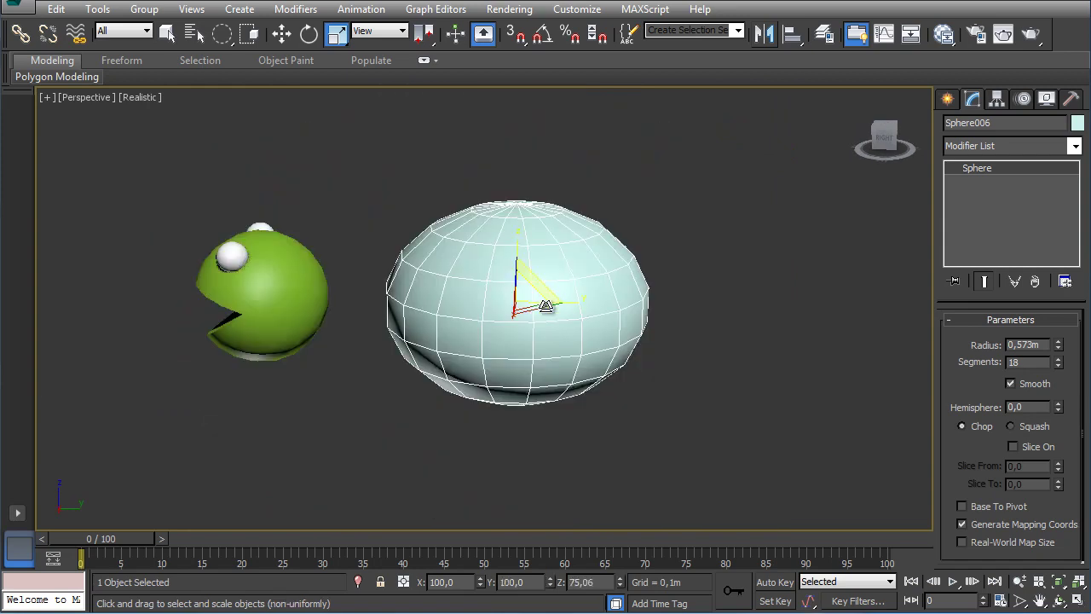
pyautogui.scroll(-3, 543, 296)
pyautogui.press('w')
pyautogui.moveTo(577, 304); pyautogui.dragTo(551, 305)
# Step: Change the shell sphere's object color to orange-brown
pyautogui.click(1078, 123)
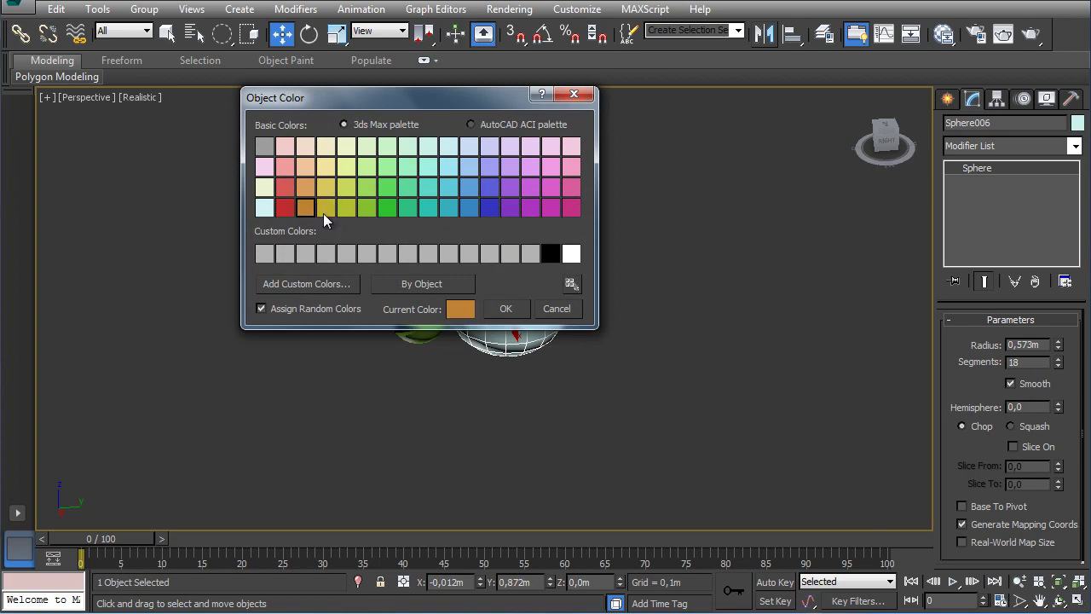
pyautogui.click(527, 311)
pyautogui.scroll(4, 511, 289)
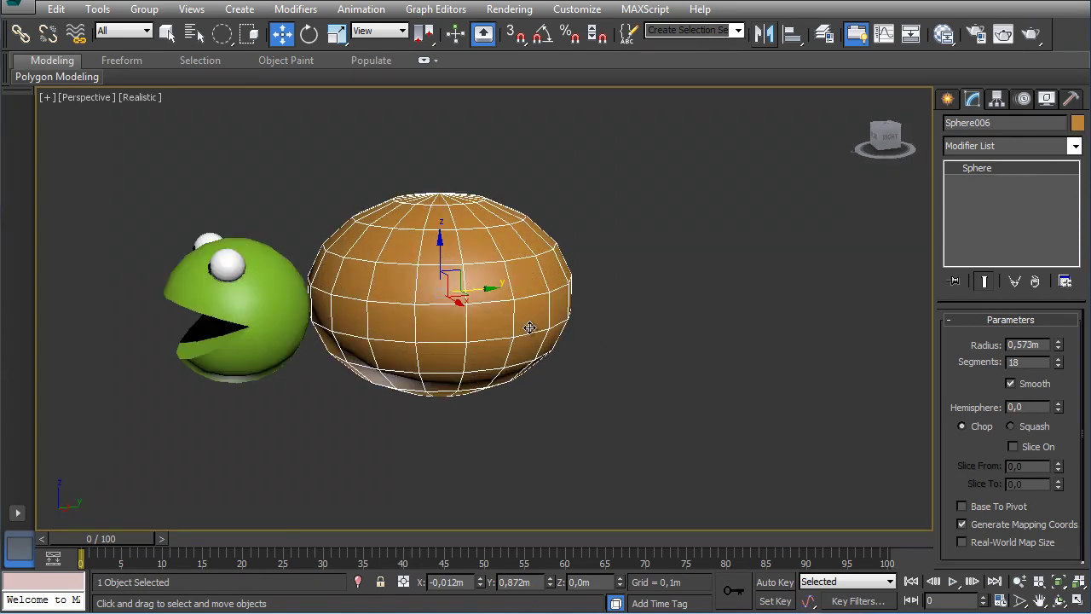
# Step: Cut off the shell sphere's lower part with a Hemisphere value of 0,45 and check it from several angles
pyautogui.keyDown('alt'); pyautogui.moveTo(511, 289); pyautogui.dragTo(390, 288, button='middle'); pyautogui.keyUp('alt')
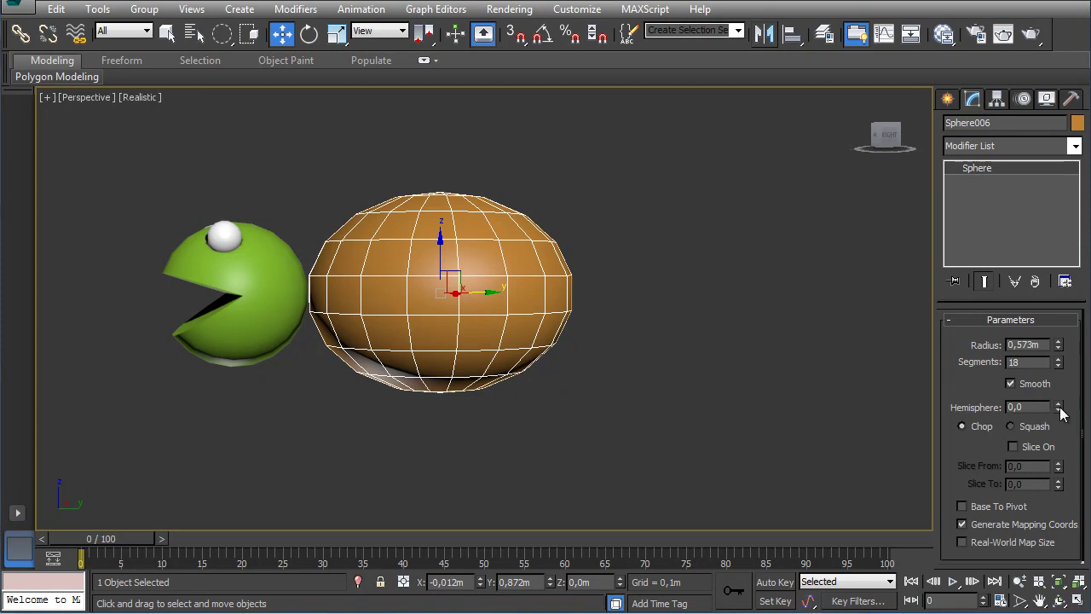
pyautogui.moveTo(1059, 412); pyautogui.dragTo(1057, 336)
pyautogui.keyDown('alt'); pyautogui.moveTo(501, 376); pyautogui.dragTo(445, 333, button='middle'); pyautogui.keyUp('alt')
pyautogui.moveTo(1058, 404); pyautogui.dragTo(1056, 386)
pyautogui.keyDown('alt'); pyautogui.moveTo(719, 414); pyautogui.dragTo(834, 434, button='middle'); pyautogui.keyUp('alt')
pyautogui.moveTo(1058, 407); pyautogui.dragTo(1057, 414)
pyautogui.keyDown('alt'); pyautogui.moveTo(834, 365); pyautogui.dragTo(644, 366, button='middle'); pyautogui.keyUp('alt')
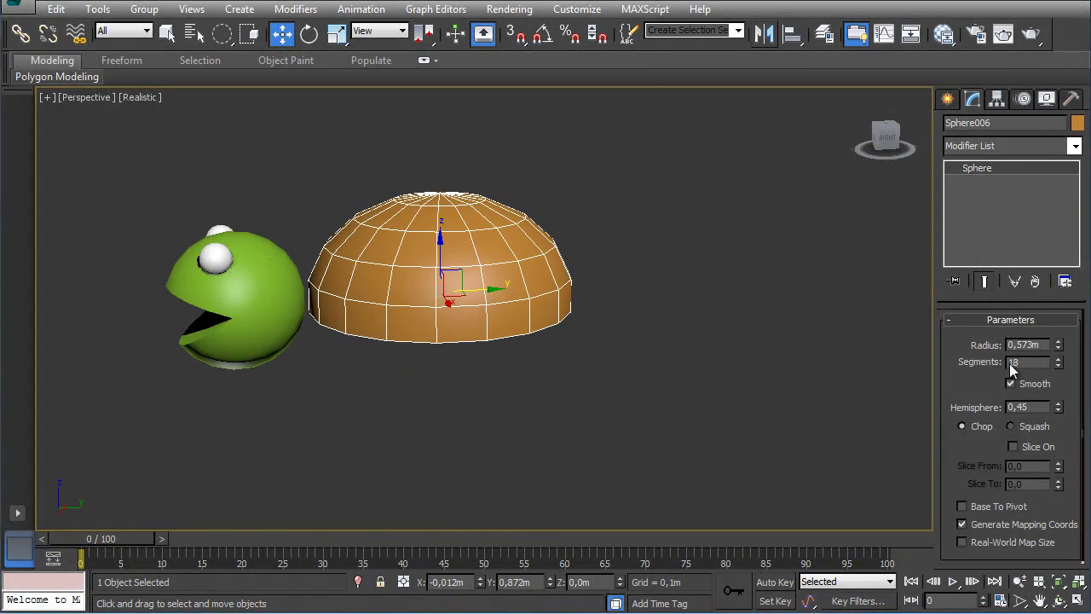
pyautogui.keyDown('alt'); pyautogui.moveTo(607, 355); pyautogui.dragTo(486, 240, button='middle'); pyautogui.keyUp('alt')
pyautogui.keyDown('alt'); pyautogui.moveTo(379, 351); pyautogui.dragTo(581, 352, button='middle'); pyautogui.keyUp('alt')
pyautogui.moveTo(655, 364)
pyautogui.keyDown('alt'); pyautogui.mouseDown(button='middle')
pyautogui.moveTo(660, 397)
pyautogui.moveTo(635, 365)
pyautogui.mouseUp(button='middle'); pyautogui.keyUp('alt')
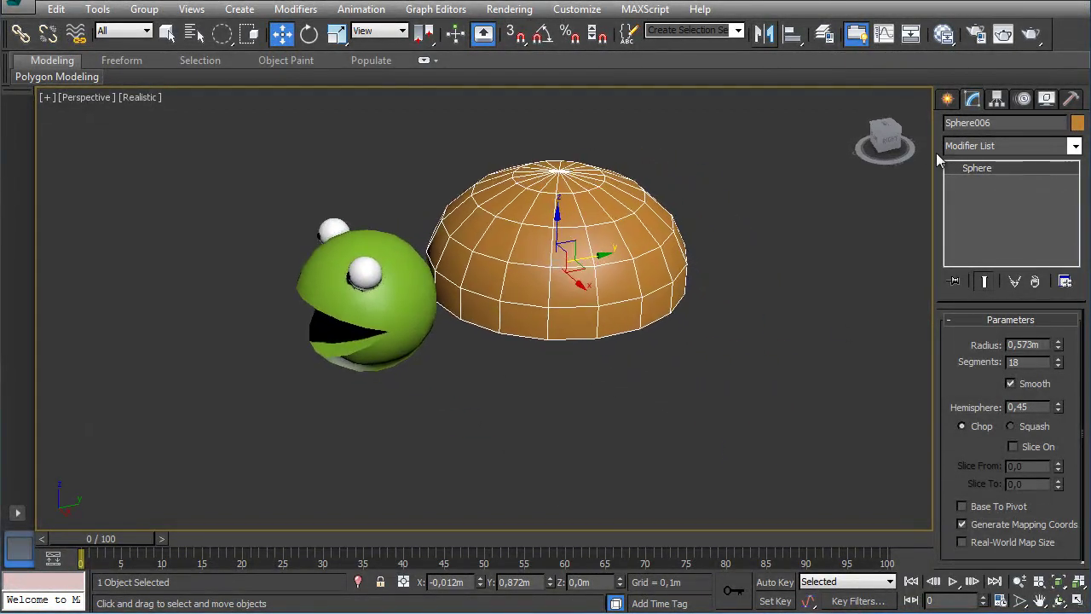
# Step: Create a tapered cone beside the shell, with radii of about 0,123 m and 0,058 m and a height of about 0,523 m
pyautogui.click(947, 101)
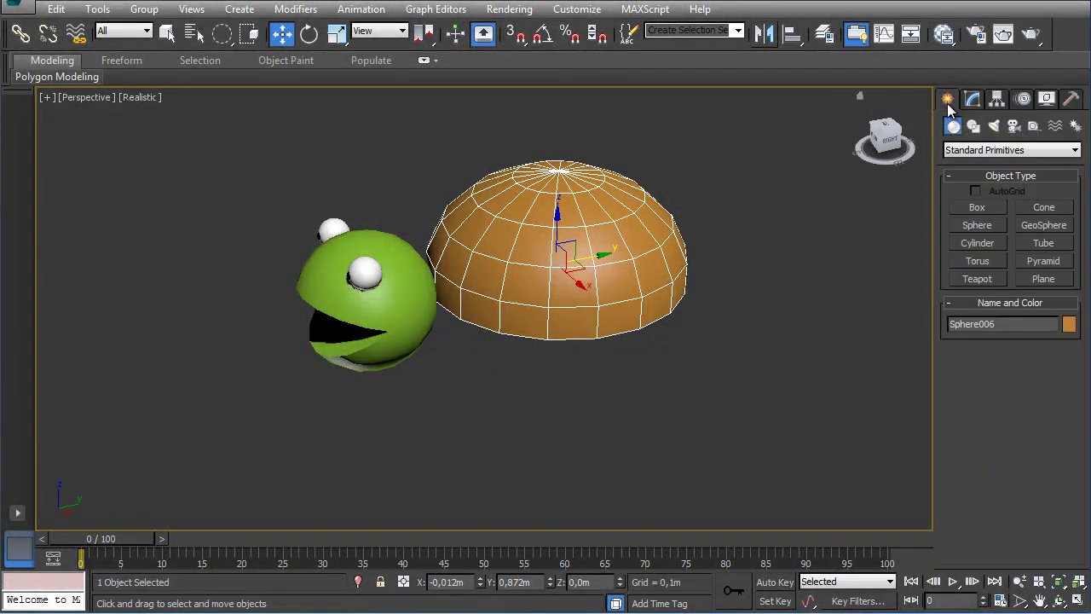
pyautogui.click(1045, 210)
pyautogui.keyDown('alt'); pyautogui.moveTo(543, 384); pyautogui.dragTo(528, 410, button='middle'); pyautogui.keyUp('alt')
pyautogui.moveTo(490, 401); pyautogui.dragTo(514, 414)
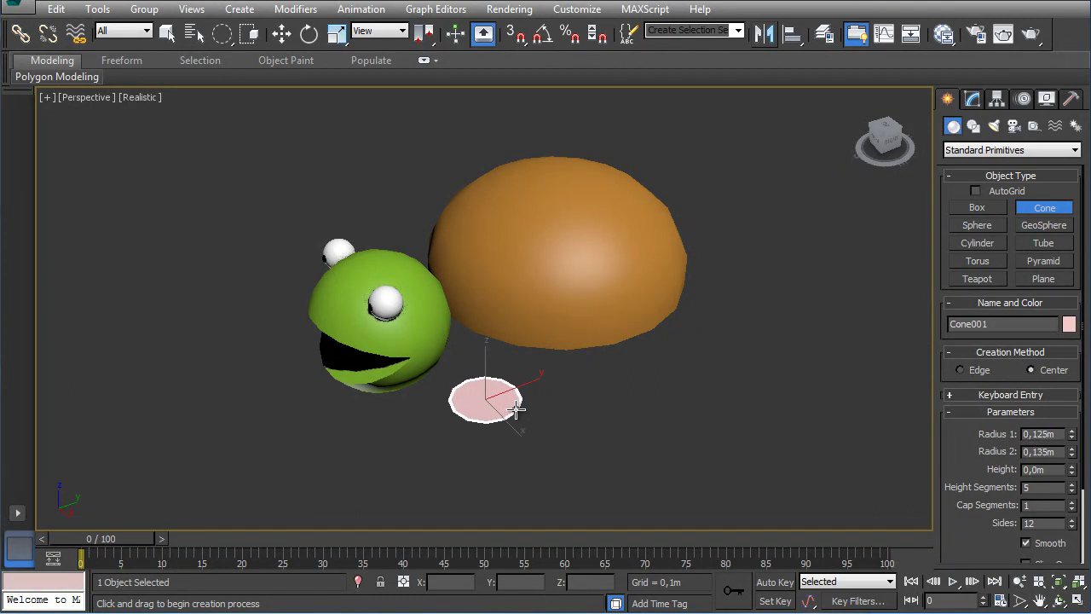
pyautogui.moveTo(515, 411); pyautogui.dragTo(515, 409)
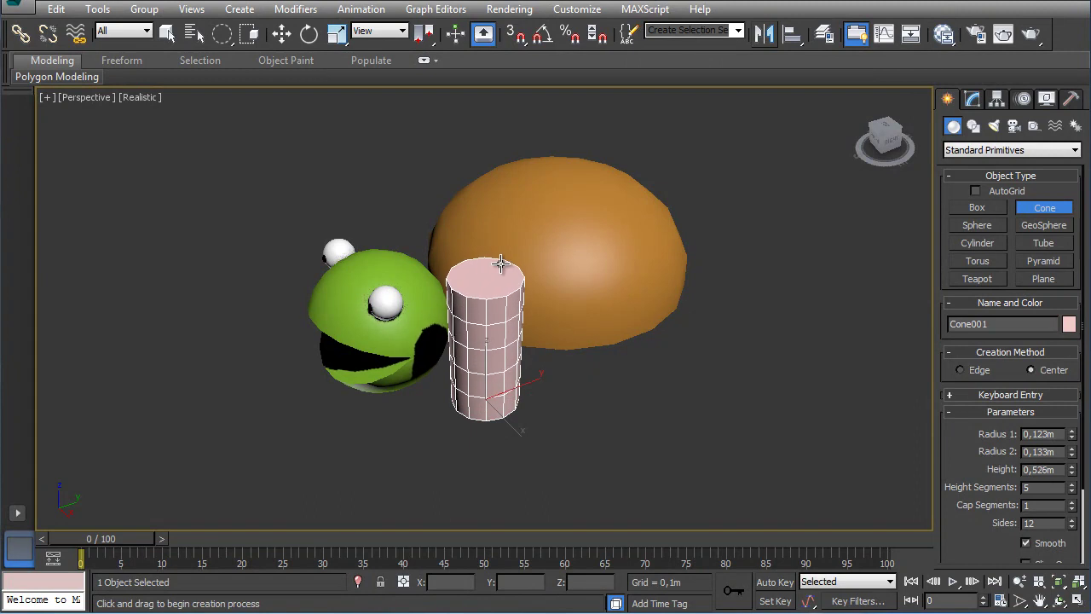
pyautogui.click(500, 264)
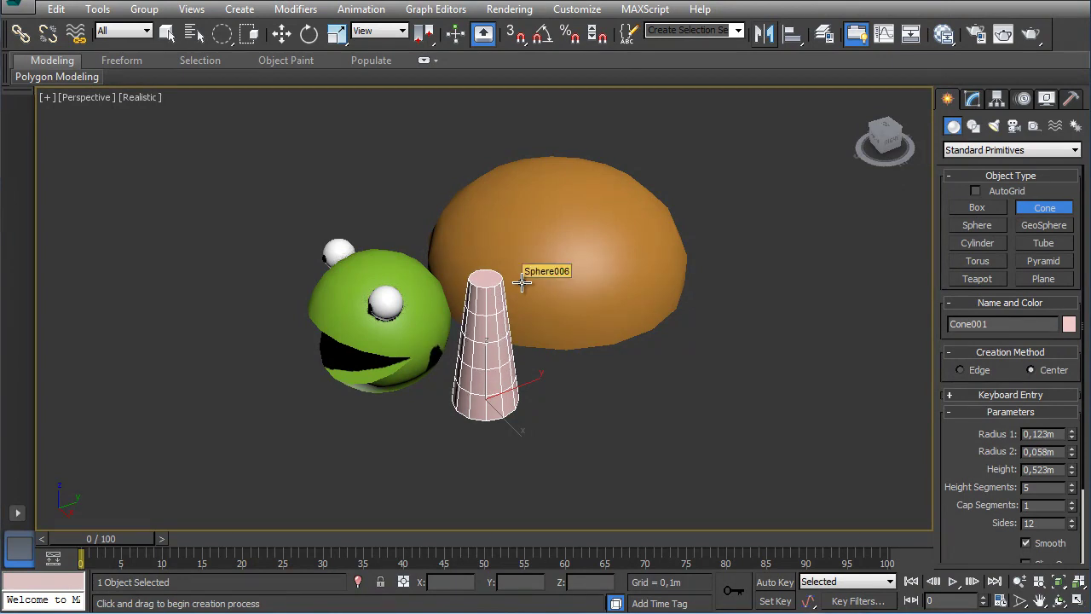
# Step: Apply a Bend modifier to the cone and set its bend angle to -60
pyautogui.keyDown('alt'); pyautogui.moveTo(584, 403); pyautogui.dragTo(565, 343, button='middle'); pyautogui.keyUp('alt')
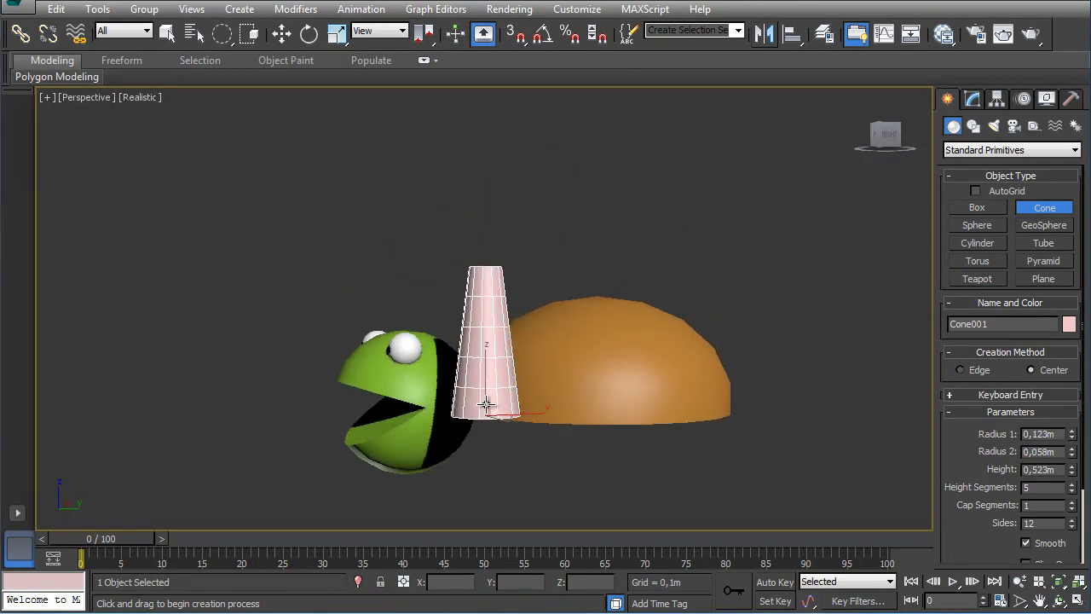
pyautogui.keyDown('alt'); pyautogui.moveTo(448, 341); pyautogui.dragTo(358, 122, button='middle'); pyautogui.keyUp('alt')
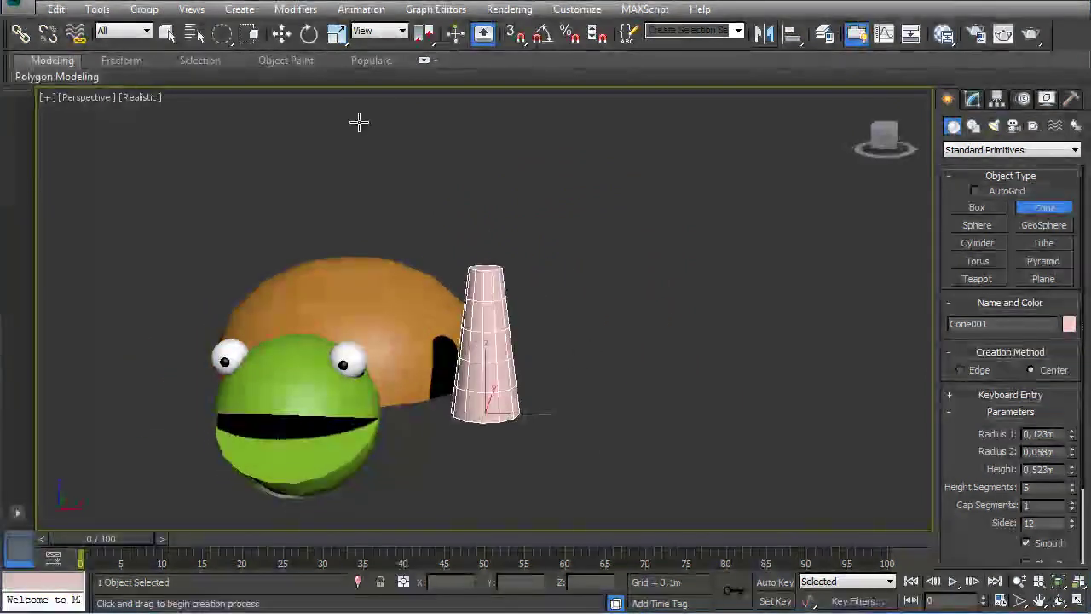
pyautogui.click(284, 34)
pyautogui.keyDown('alt'); pyautogui.moveTo(671, 398); pyautogui.dragTo(587, 439, button='middle'); pyautogui.keyUp('alt')
pyautogui.keyDown('alt'); pyautogui.moveTo(453, 263); pyautogui.dragTo(531, 307, button='middle'); pyautogui.keyUp('alt')
pyautogui.click(973, 100)
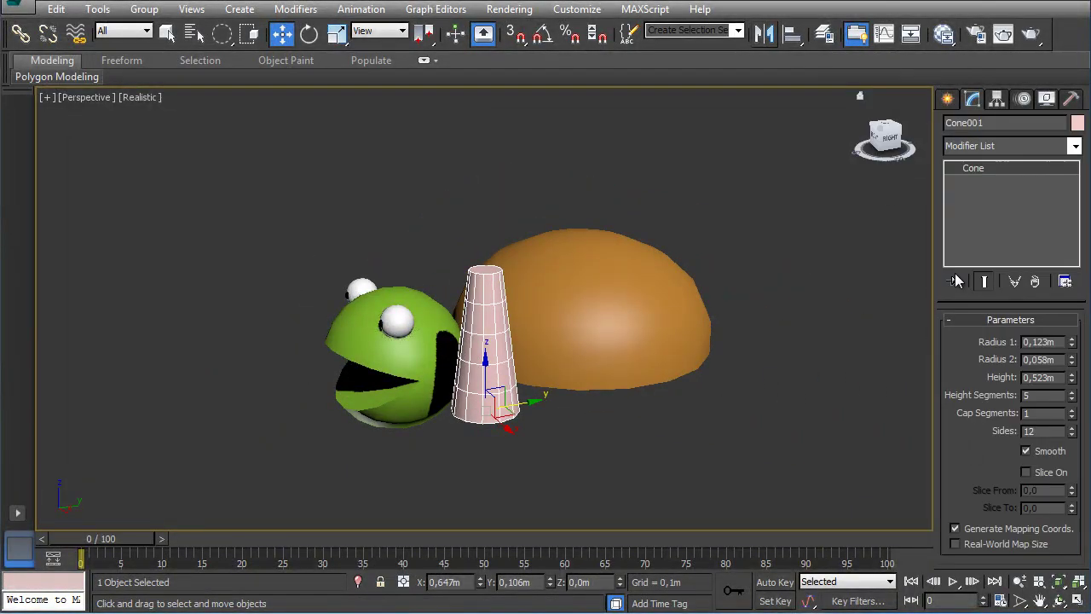
pyautogui.click(1001, 147)
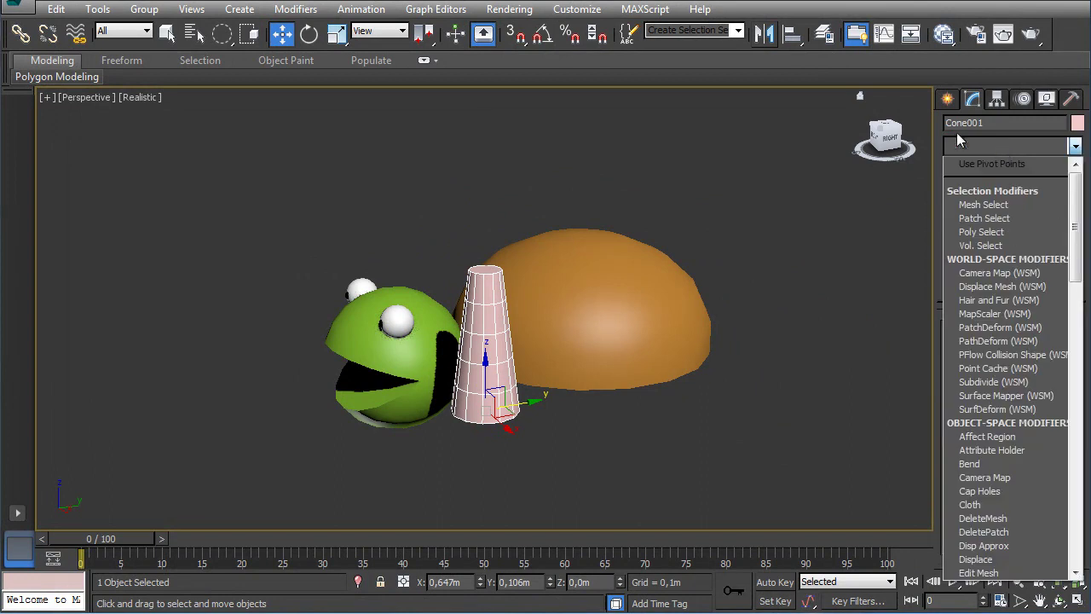
pyautogui.click(972, 103)
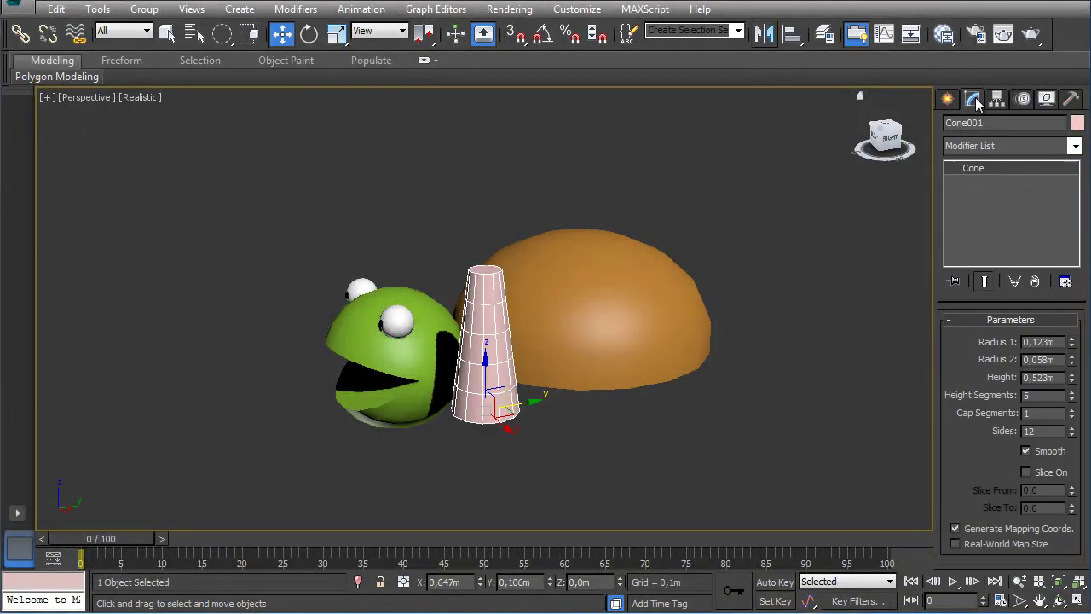
pyautogui.click(1006, 147)
pyautogui.press('b')
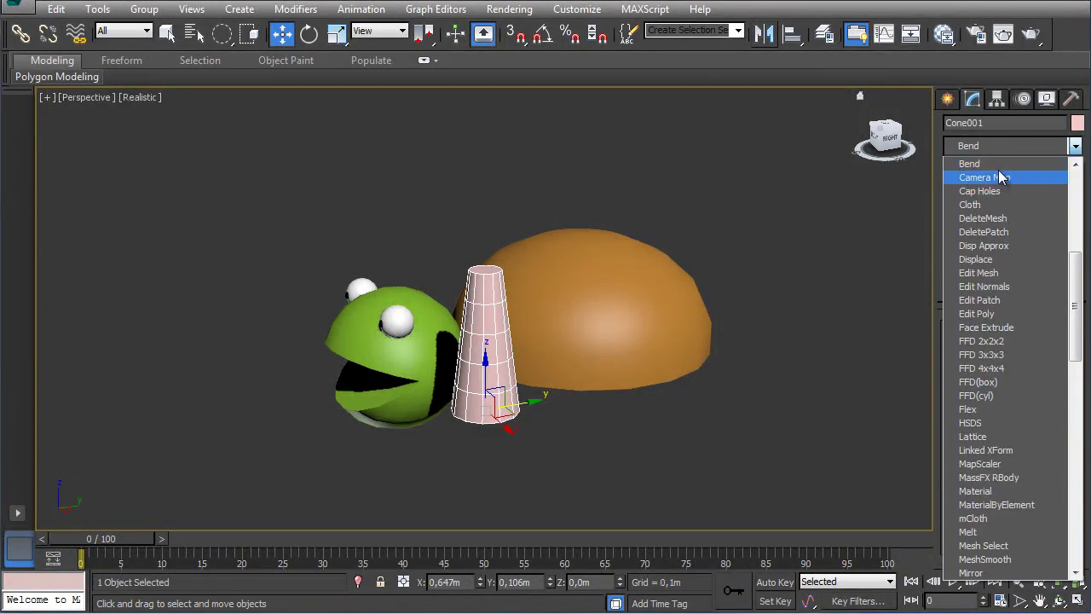
pyautogui.press('Return')
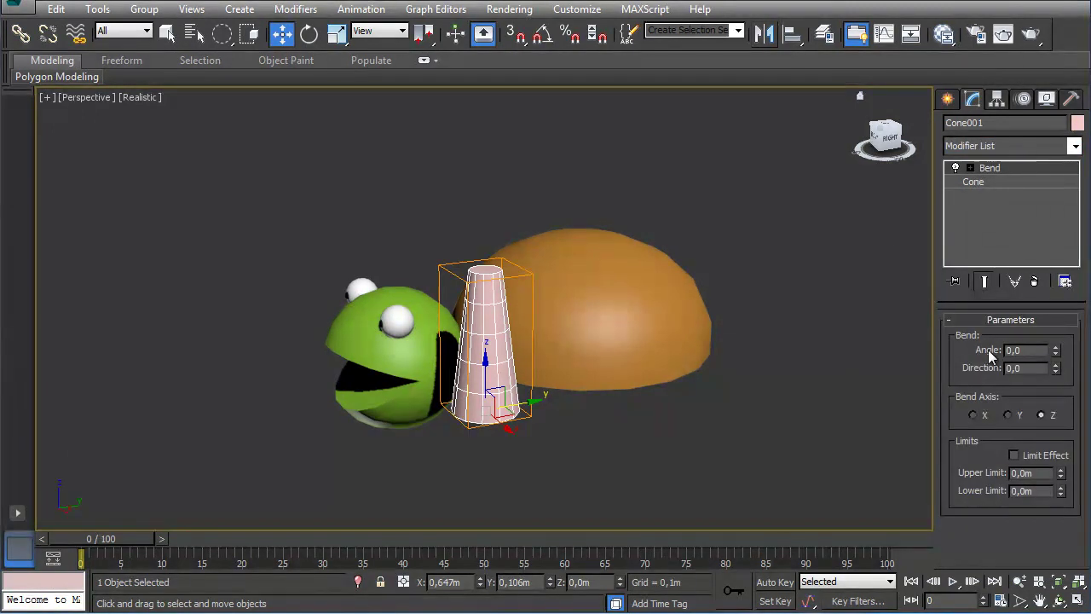
pyautogui.moveTo(1055, 350); pyautogui.dragTo(1086, 453)
pyautogui.keyDown('alt'); pyautogui.moveTo(789, 424); pyautogui.dragTo(512, 402, button='middle'); pyautogui.keyUp('alt')
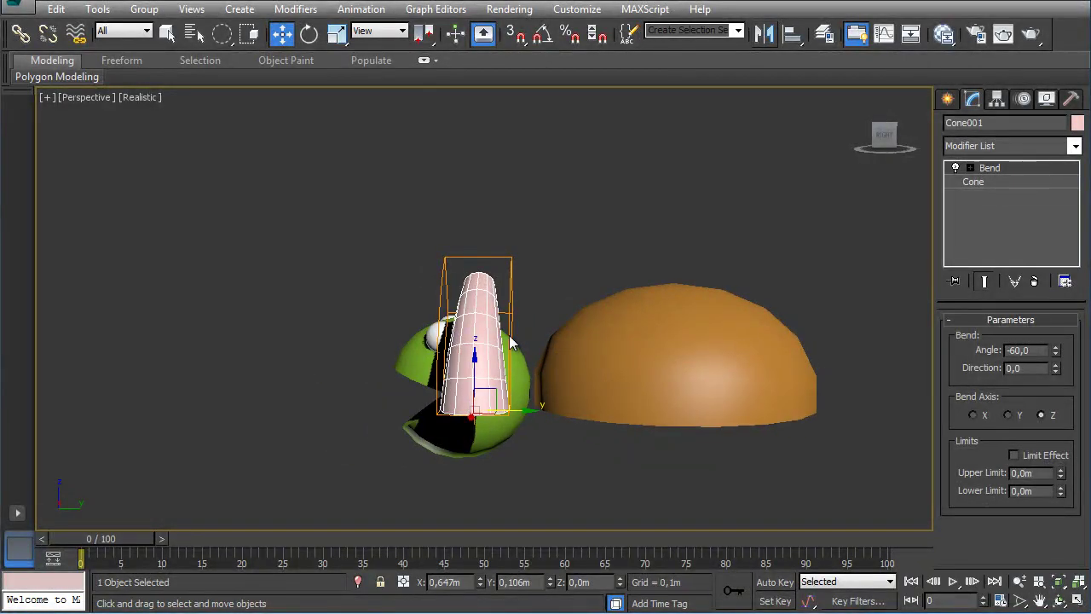
# Step: Move the bent cone under the front part of the shell, finishing in the Left wireframe view at about Y 0,536 m and Z -0,413 m
pyautogui.moveTo(489, 384); pyautogui.dragTo(588, 469)
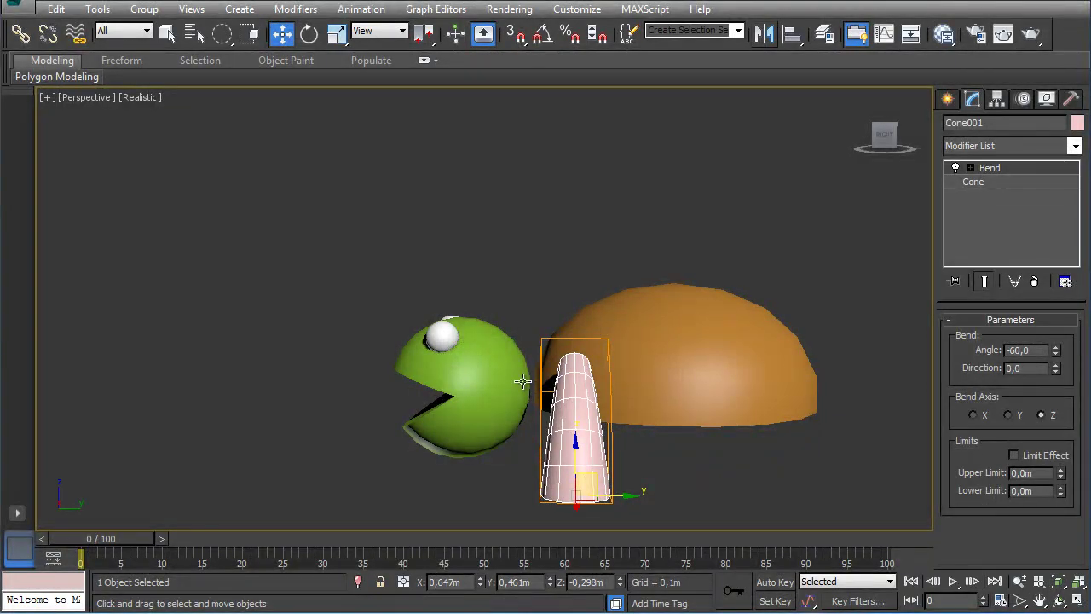
pyautogui.press('l')
pyautogui.scroll(-6, 435, 317)
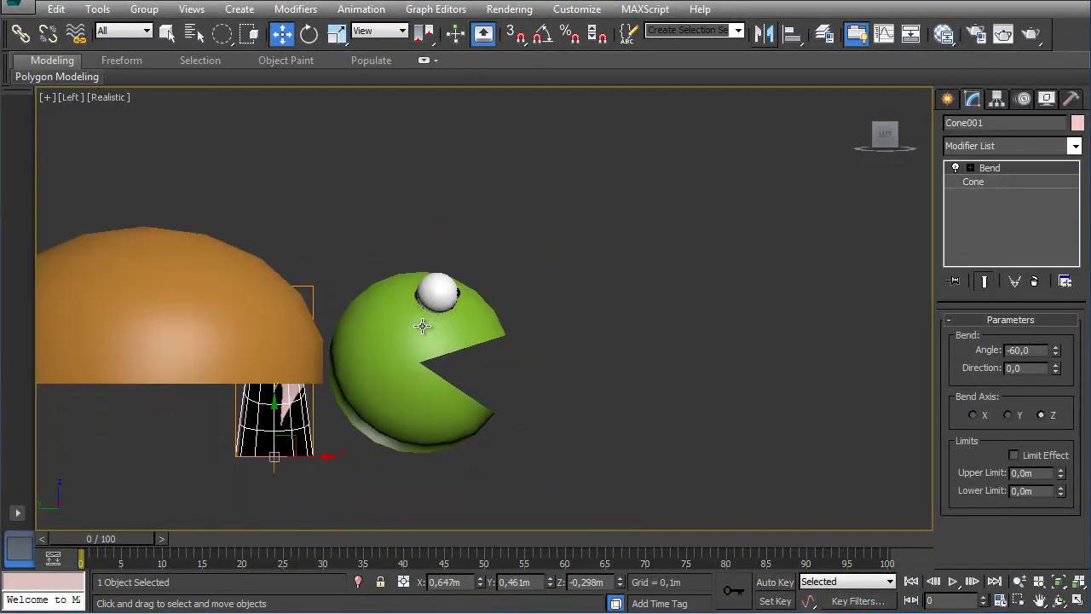
pyautogui.scroll(2, 482, 298)
pyautogui.press('F3')
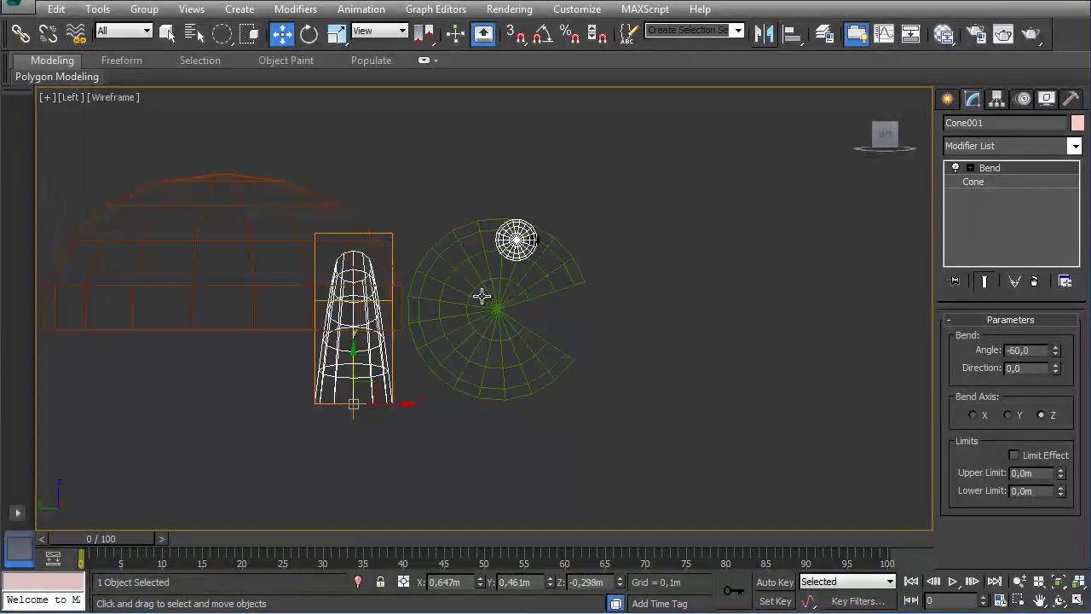
pyautogui.moveTo(372, 382); pyautogui.dragTo(348, 419)
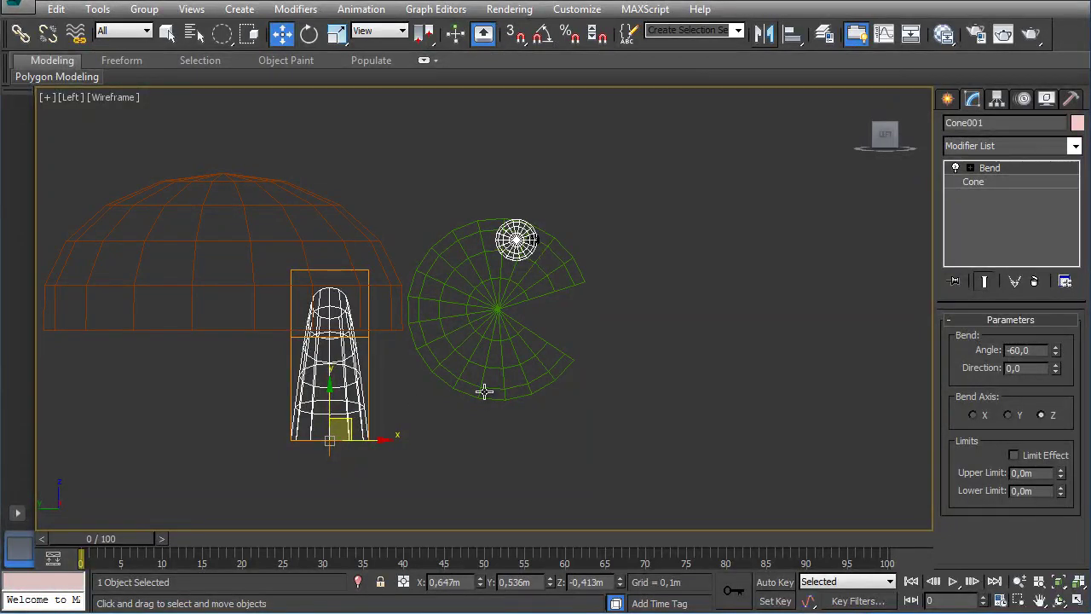
# Step: Bring the bent cone closer to the body in the Front view, to about X 0,531 m and Z -0,384 m
pyautogui.press('f')
pyautogui.scroll(4, 604, 358)
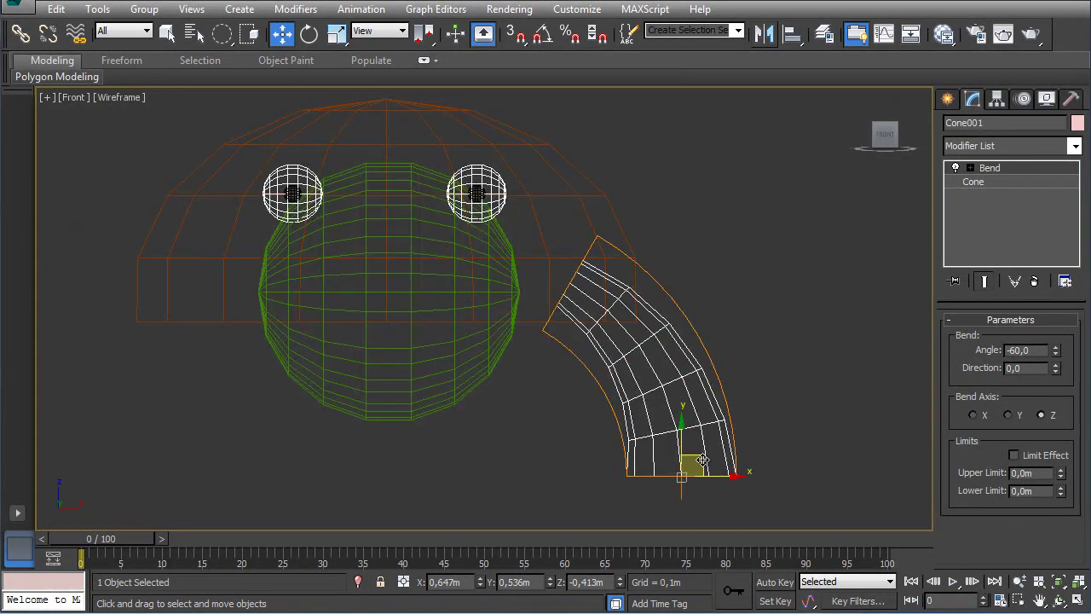
pyautogui.moveTo(697, 460); pyautogui.dragTo(647, 442)
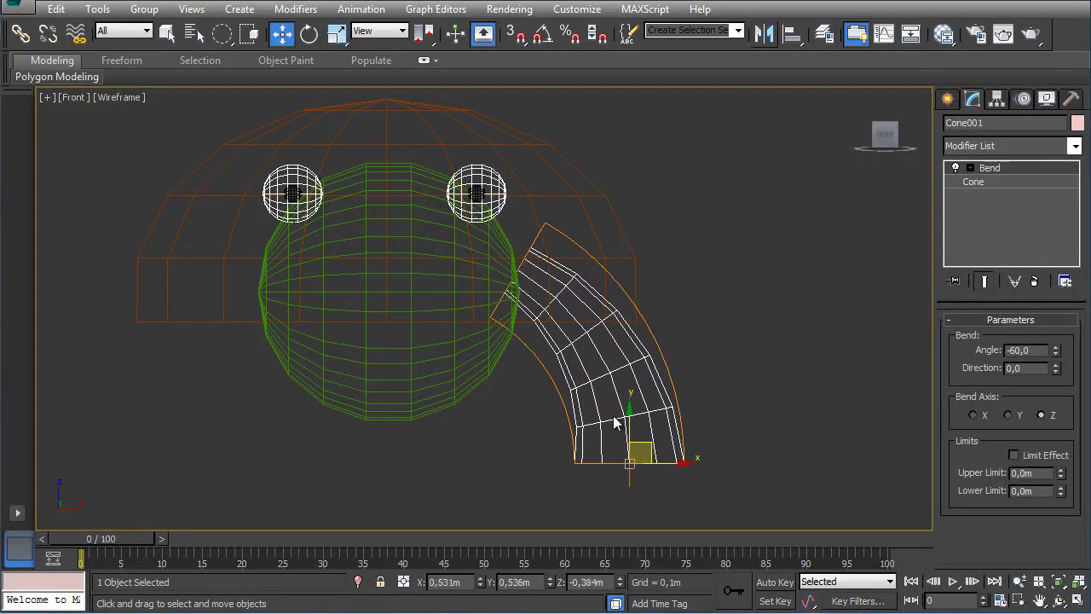
# Step: Move the leg farther beneath the shell in the shaded perspective view, to about X 0,404 m and Y 0,561 m
pyautogui.press('p')
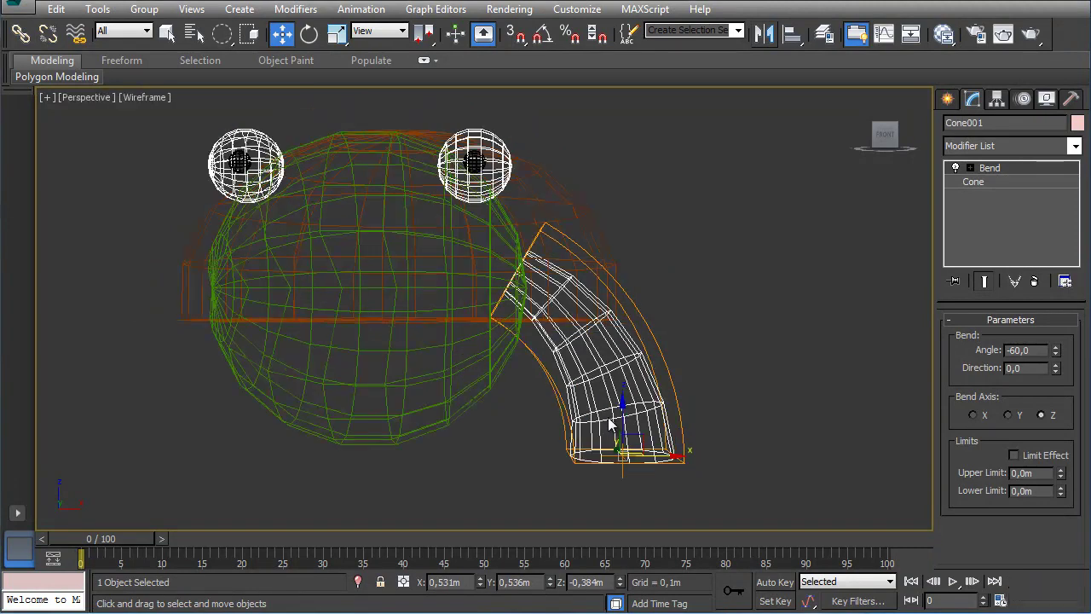
pyautogui.scroll(6, 613, 435)
pyautogui.press('F3')
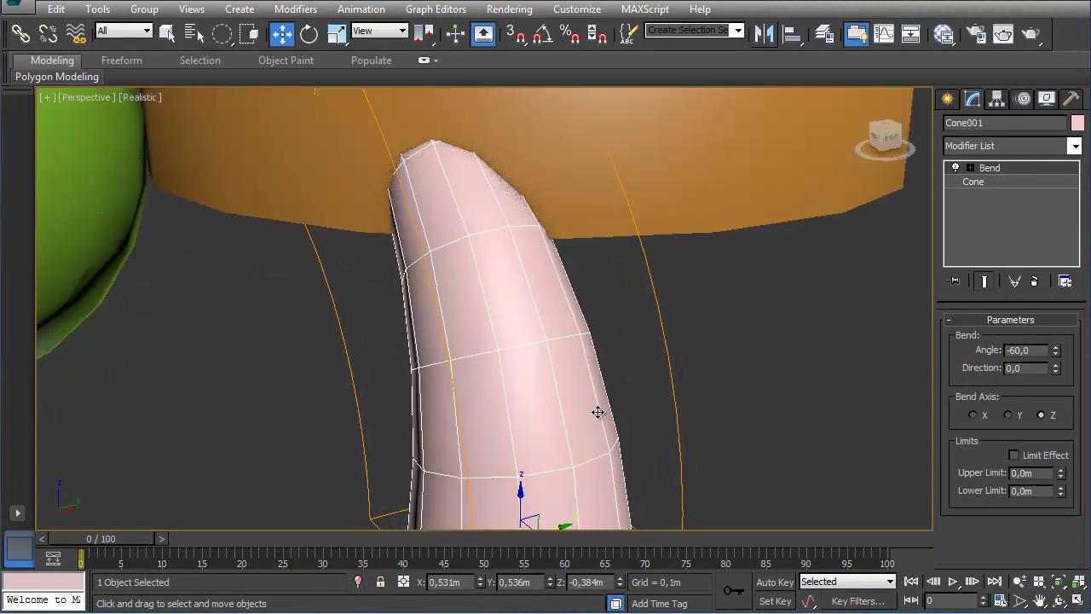
pyautogui.scroll(-6, 575, 420)
pyautogui.keyDown('alt'); pyautogui.moveTo(579, 450); pyautogui.dragTo(591, 451, button='middle'); pyautogui.keyUp('alt')
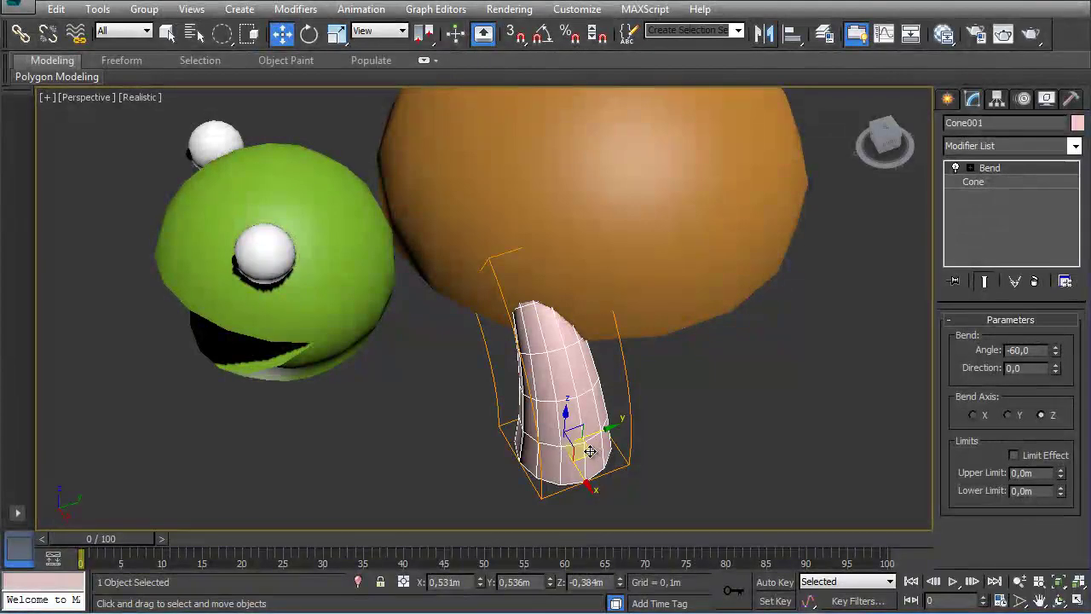
pyautogui.moveTo(591, 451); pyautogui.dragTo(577, 414)
pyautogui.keyDown('alt'); pyautogui.moveTo(576, 412); pyautogui.dragTo(519, 321, button='middle'); pyautogui.keyUp('alt')
pyautogui.scroll(1, 565, 354)
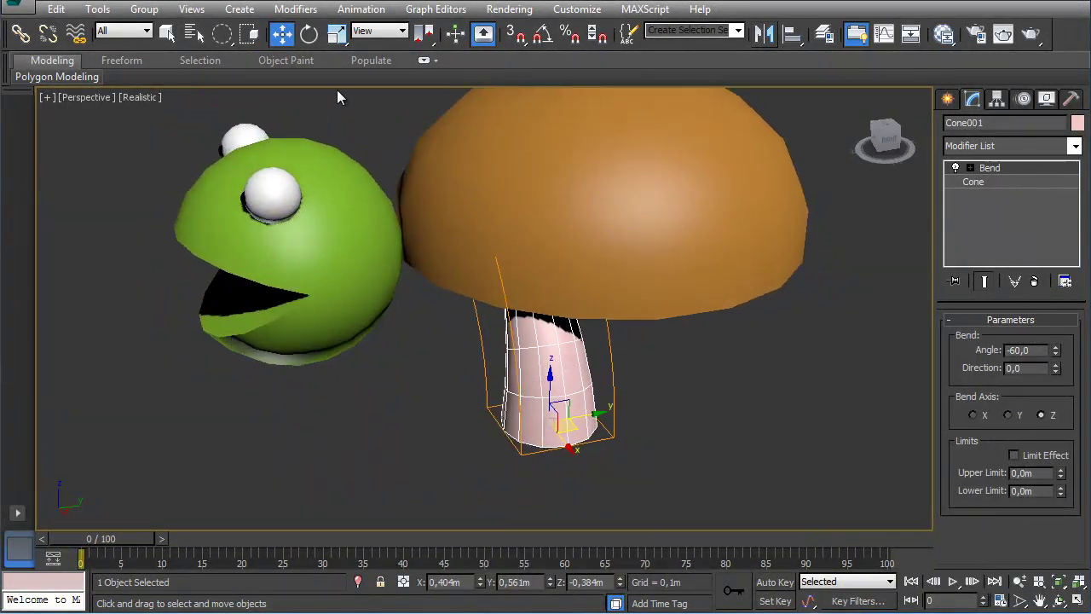
# Step: Rotate the leg about the Z axis by about -31 degrees
pyautogui.click(309, 33)
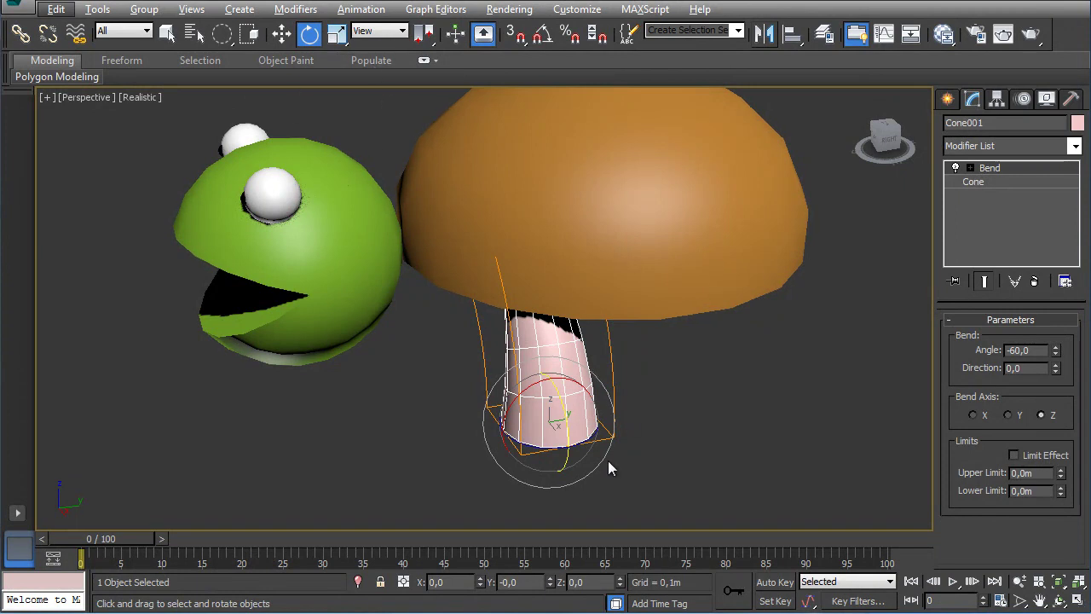
pyautogui.moveTo(587, 438); pyautogui.dragTo(532, 448)
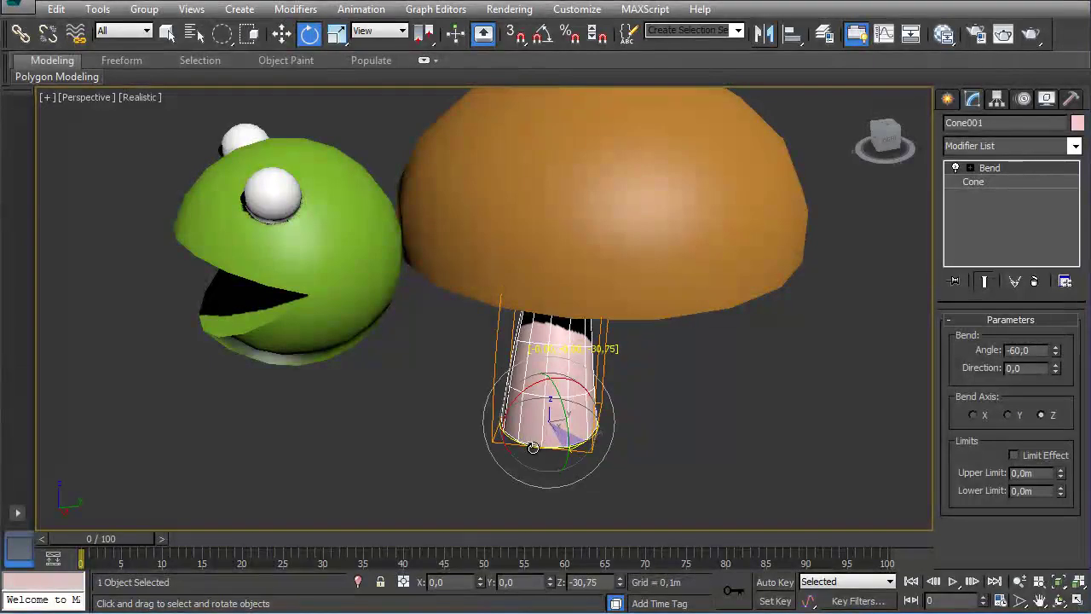
pyautogui.moveTo(573, 425)
pyautogui.keyDown('alt'); pyautogui.mouseDown(button='middle')
pyautogui.moveTo(566, 512)
pyautogui.moveTo(562, 425)
pyautogui.mouseUp(button='middle'); pyautogui.keyUp('alt')
# Step: Reposition the rotated leg under the shell's front edge, to about X 0,354 m and Y 0,499 m
pyautogui.press('w')
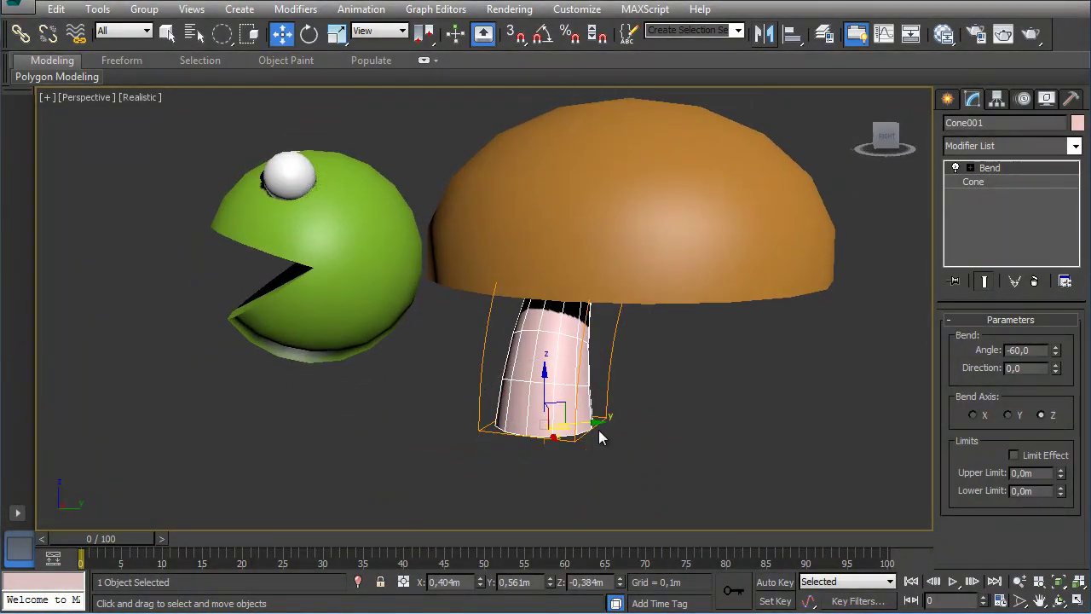
pyautogui.moveTo(589, 421); pyautogui.dragTo(531, 418)
pyautogui.keyDown('alt'); pyautogui.moveTo(531, 419); pyautogui.dragTo(579, 429, button='middle'); pyautogui.keyUp('alt')
pyautogui.moveTo(564, 435); pyautogui.dragTo(552, 431)
pyautogui.keyDown('alt'); pyautogui.moveTo(553, 432); pyautogui.dragTo(654, 323, button='middle'); pyautogui.keyUp('alt')
# Step: Change the leg's object color to the same green as the head and reselect the leg
pyautogui.click(1077, 124)
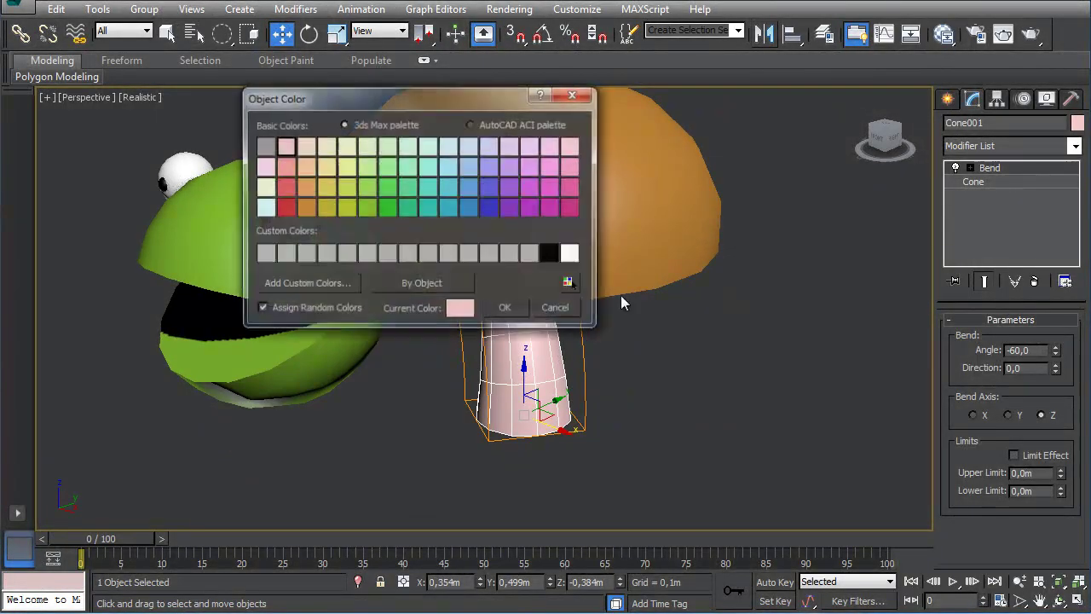
pyautogui.click(502, 309)
pyautogui.keyDown('alt'); pyautogui.moveTo(503, 308); pyautogui.dragTo(665, 410, button='middle'); pyautogui.keyUp('alt')
pyautogui.click(635, 370)
pyautogui.click(510, 358)
# Step: Mirror the leg as a copy along the X axis with an offset of about -0,708 m
pyautogui.keyDown('alt'); pyautogui.moveTo(510, 358); pyautogui.dragTo(500, 278, button='middle'); pyautogui.keyUp('alt')
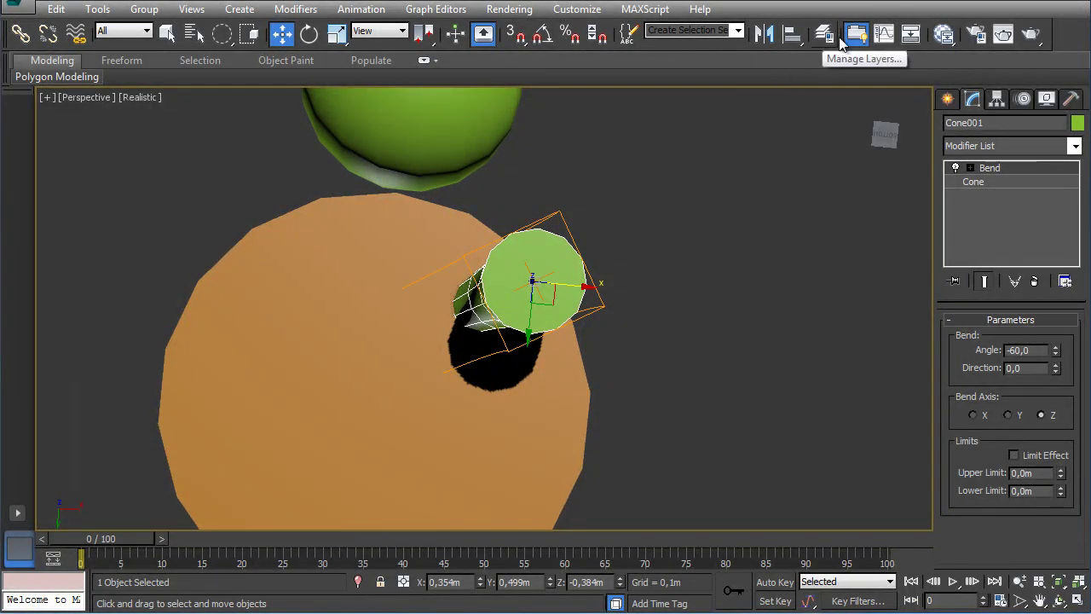
pyautogui.click(763, 33)
pyautogui.moveTo(542, 170)
pyautogui.mouseDown()
pyautogui.moveTo(793, 147)
pyautogui.moveTo(808, 155)
pyautogui.mouseUp()
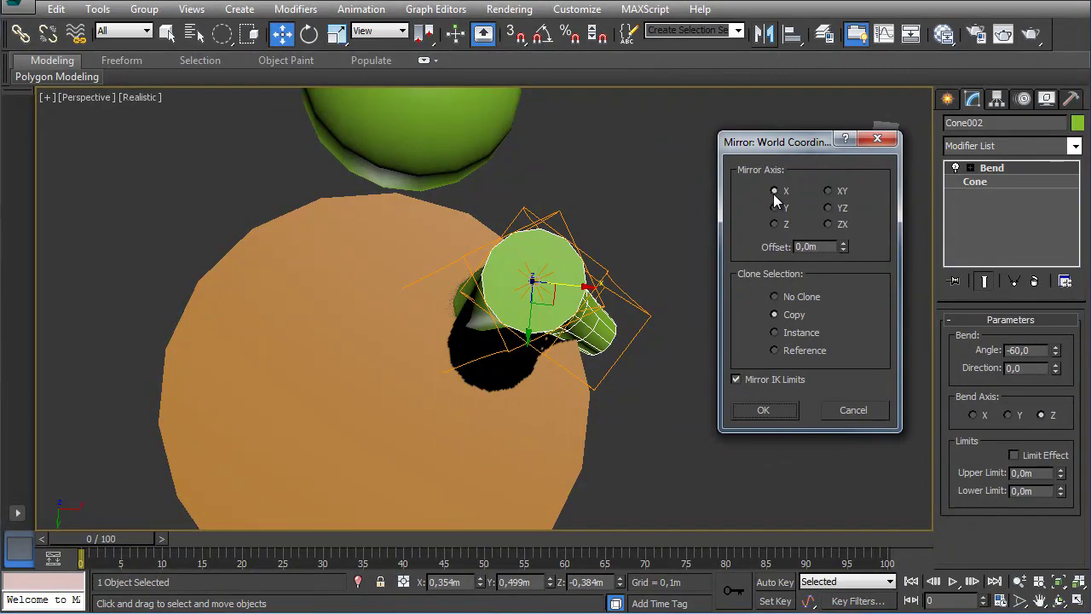
pyautogui.moveTo(843, 246); pyautogui.dragTo(843, 294)
pyautogui.moveTo(844, 246)
pyautogui.mouseDown()
pyautogui.moveTo(848, 266)
pyautogui.moveTo(855, 239)
pyautogui.mouseUp()
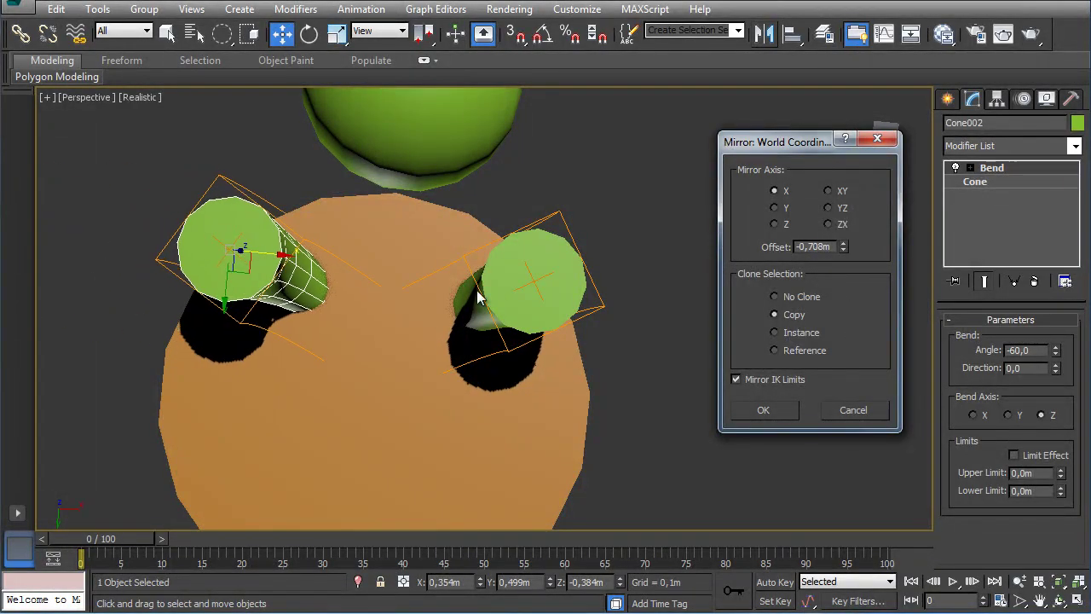
pyautogui.click(782, 415)
# Step: Select both front legs and mirror them as copies along the Y axis with an offset of about 0,623 m
pyautogui.keyDown('alt'); pyautogui.moveTo(349, 227); pyautogui.dragTo(346, 321, button='middle'); pyautogui.keyUp('alt')
pyautogui.keyDown('alt'); pyautogui.moveTo(434, 297); pyautogui.dragTo(412, 251, button='middle'); pyautogui.keyUp('alt')
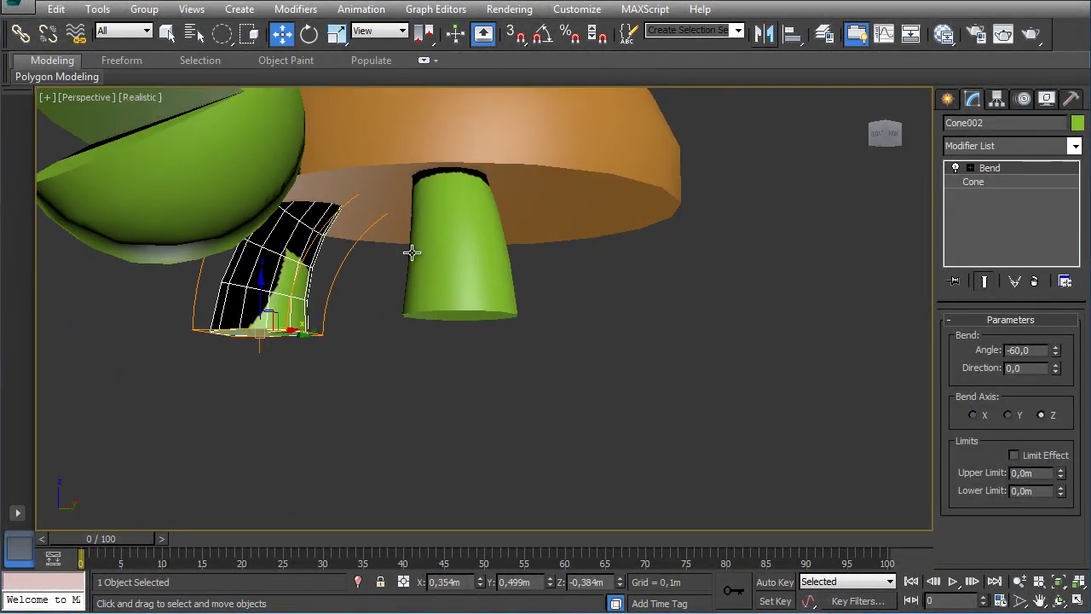
pyautogui.keyDown('ctrl'); pyautogui.click(450, 282); pyautogui.keyUp('ctrl')
pyautogui.keyDown('alt'); pyautogui.moveTo(492, 298); pyautogui.dragTo(375, 281, button='middle'); pyautogui.keyUp('alt')
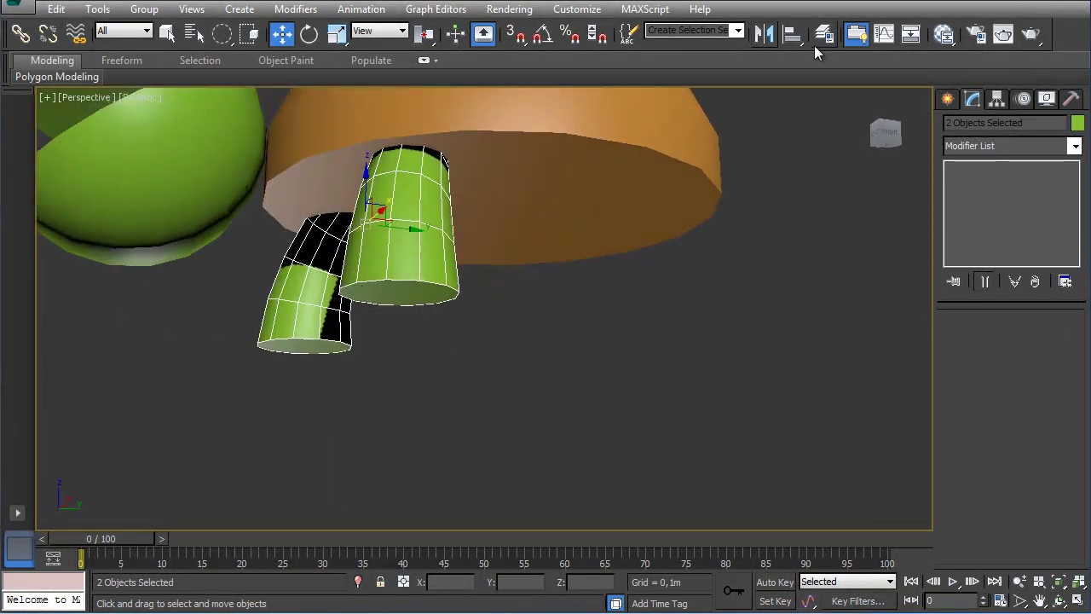
pyautogui.click(764, 33)
pyautogui.moveTo(532, 160); pyautogui.dragTo(714, 170)
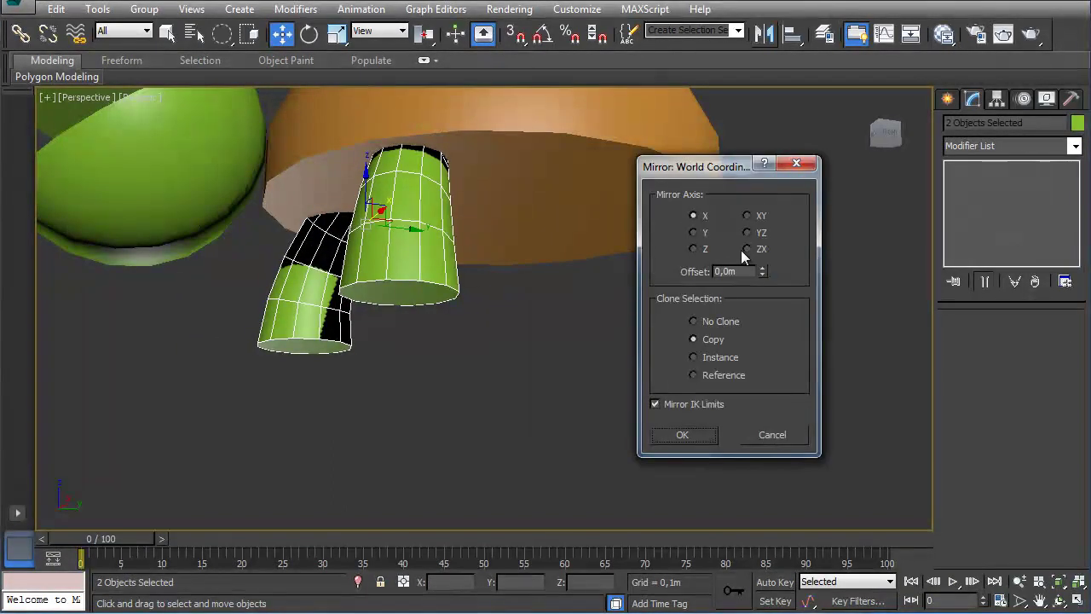
pyautogui.moveTo(761, 279); pyautogui.dragTo(1027, 465)
pyautogui.click(694, 232)
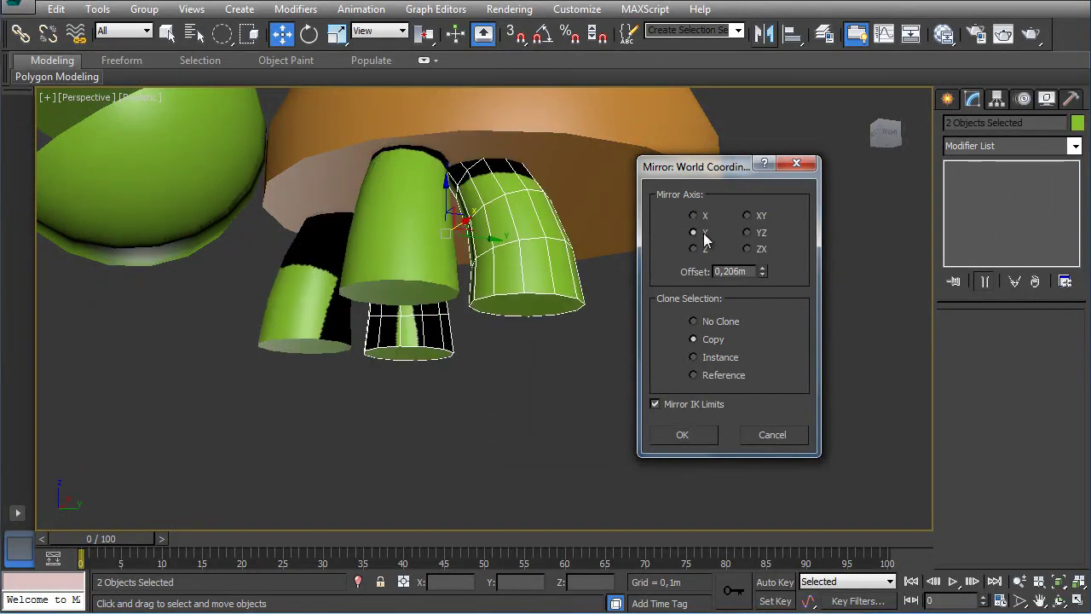
pyautogui.moveTo(765, 274); pyautogui.dragTo(777, 109)
pyautogui.moveTo(733, 160); pyautogui.dragTo(853, 164)
pyautogui.moveTo(882, 273); pyautogui.dragTo(881, 266)
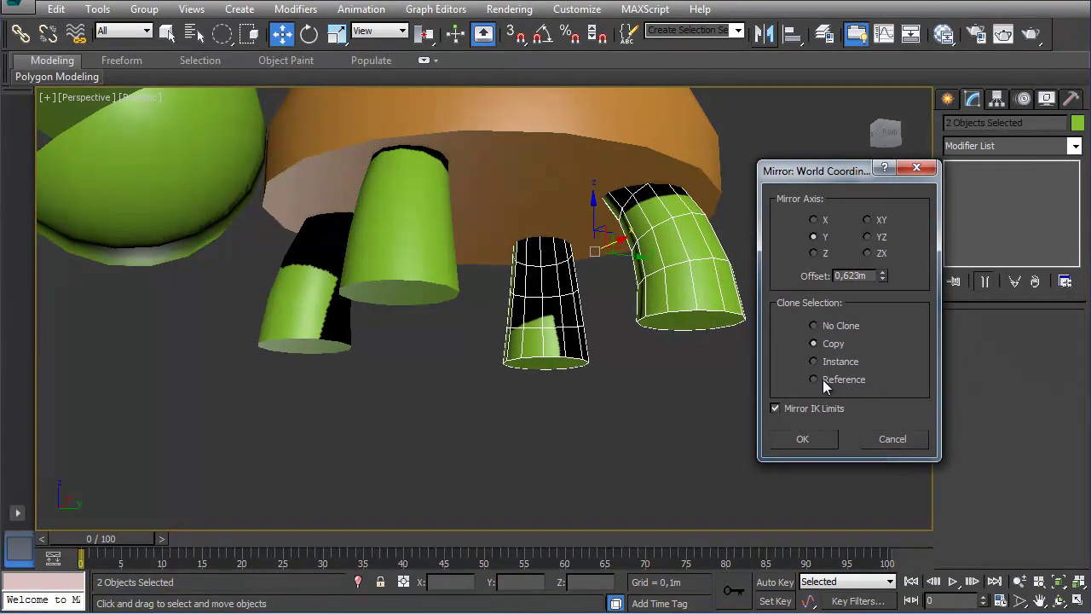
pyautogui.click(808, 440)
# Step: Shift the two back legs slightly along Y toward the rear of the shell and deselect them
pyautogui.keyDown('alt'); pyautogui.moveTo(748, 365); pyautogui.dragTo(679, 315, button='middle'); pyautogui.keyUp('alt')
pyautogui.scroll(-5, 699, 399)
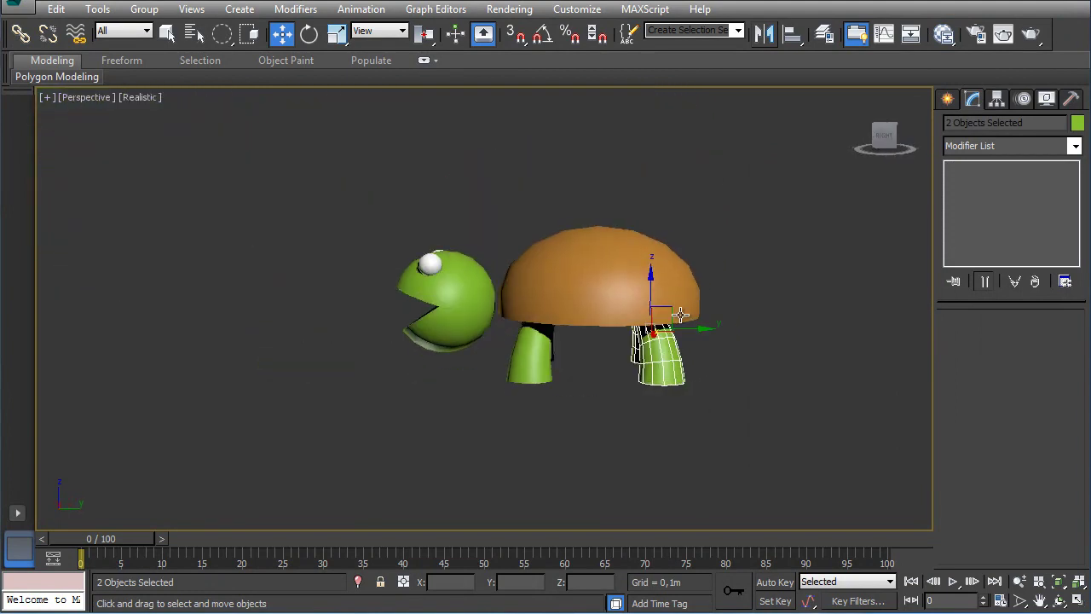
pyautogui.moveTo(696, 329); pyautogui.dragTo(703, 330)
pyautogui.keyDown('alt'); pyautogui.moveTo(702, 329); pyautogui.dragTo(720, 404, button='middle'); pyautogui.keyUp('alt')
pyautogui.click(720, 406)
pyautogui.keyDown('alt'); pyautogui.moveTo(643, 393); pyautogui.dragTo(596, 383, button='middle'); pyautogui.keyUp('alt')
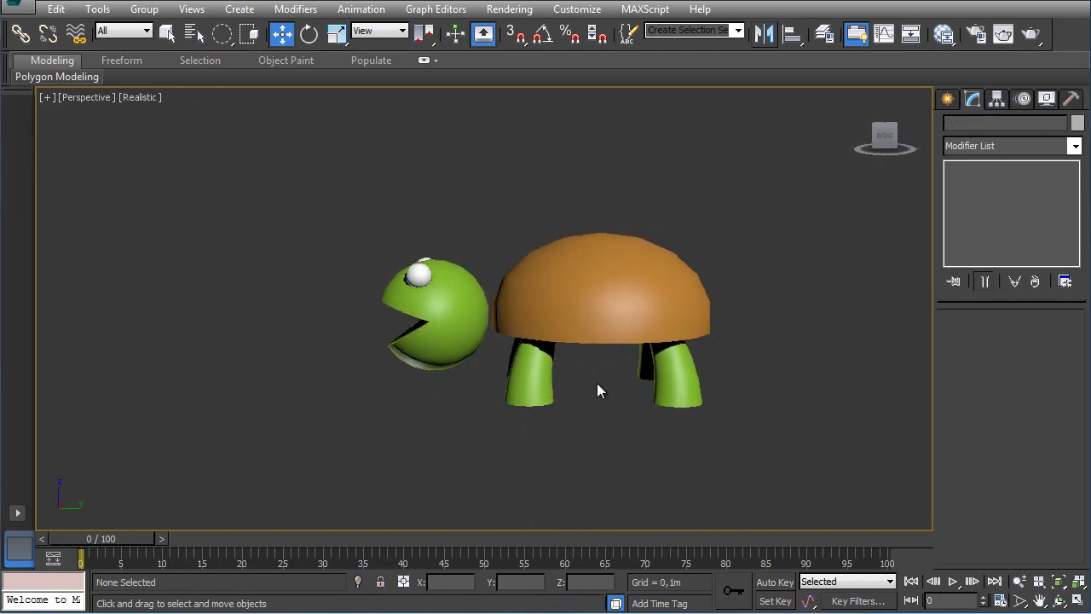
# Step: Clone the front leg as a single copy moved outward along X to about 0,9 m
pyautogui.scroll(8, 597, 391)
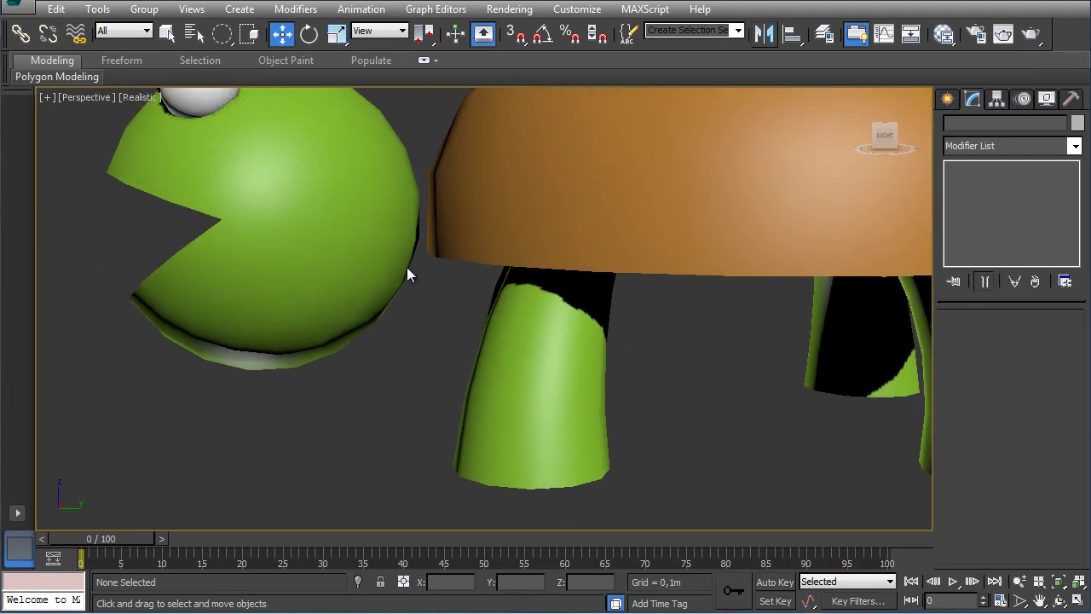
pyautogui.keyDown('alt'); pyautogui.moveTo(410, 280); pyautogui.dragTo(564, 379, button='middle'); pyautogui.keyUp('alt')
pyautogui.click(560, 321)
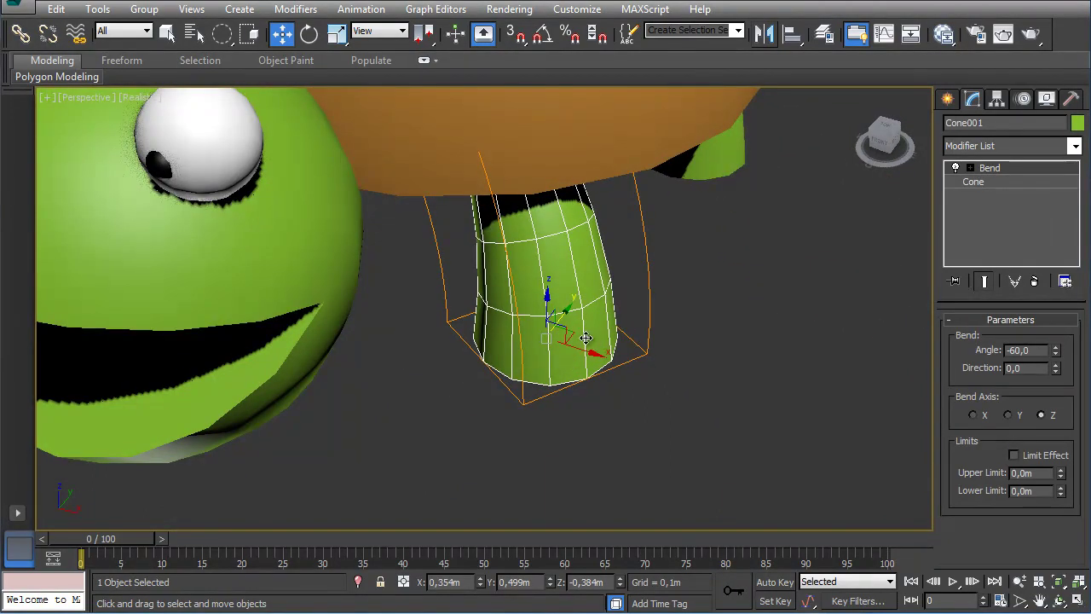
pyautogui.keyDown('alt'); pyautogui.moveTo(646, 384); pyautogui.dragTo(335, 193, button='middle'); pyautogui.keyUp('alt')
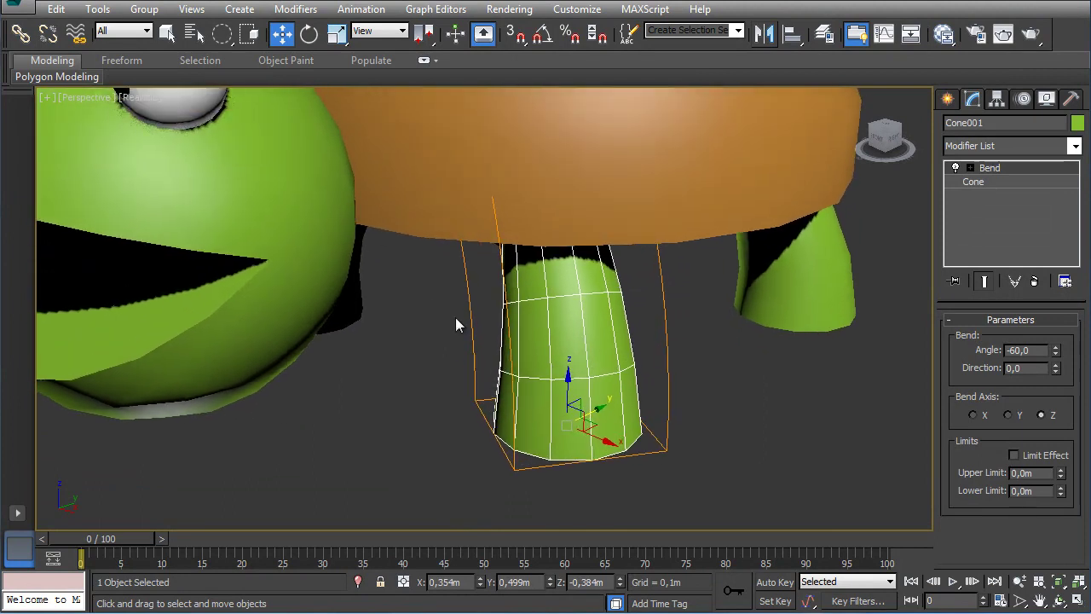
pyautogui.scroll(-2, 439, 307)
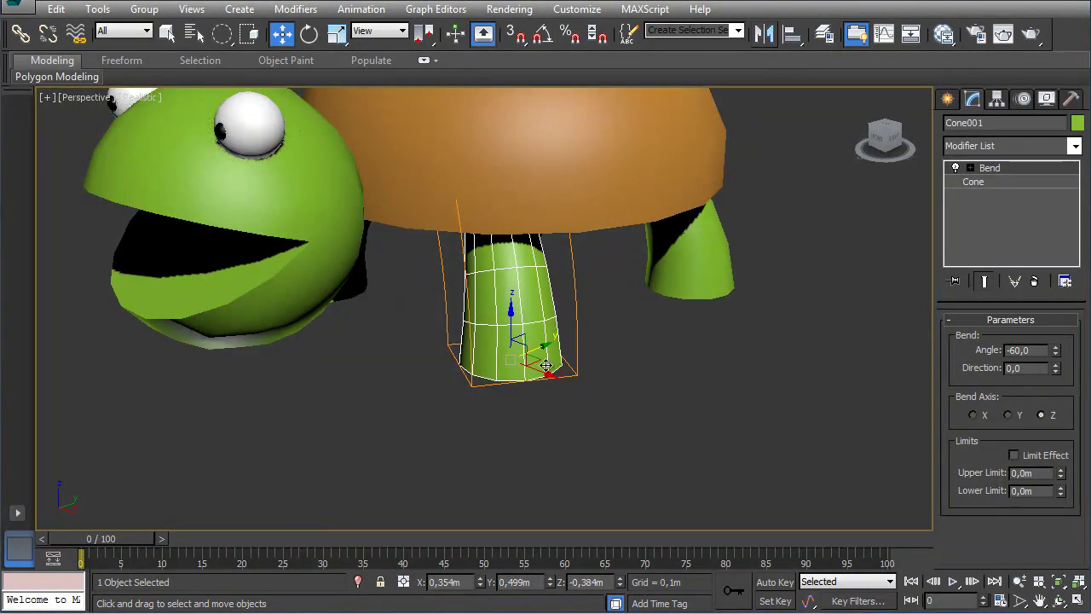
pyautogui.keyDown('shift'); pyautogui.moveTo(543, 380); pyautogui.dragTo(748, 444); pyautogui.keyUp('shift')
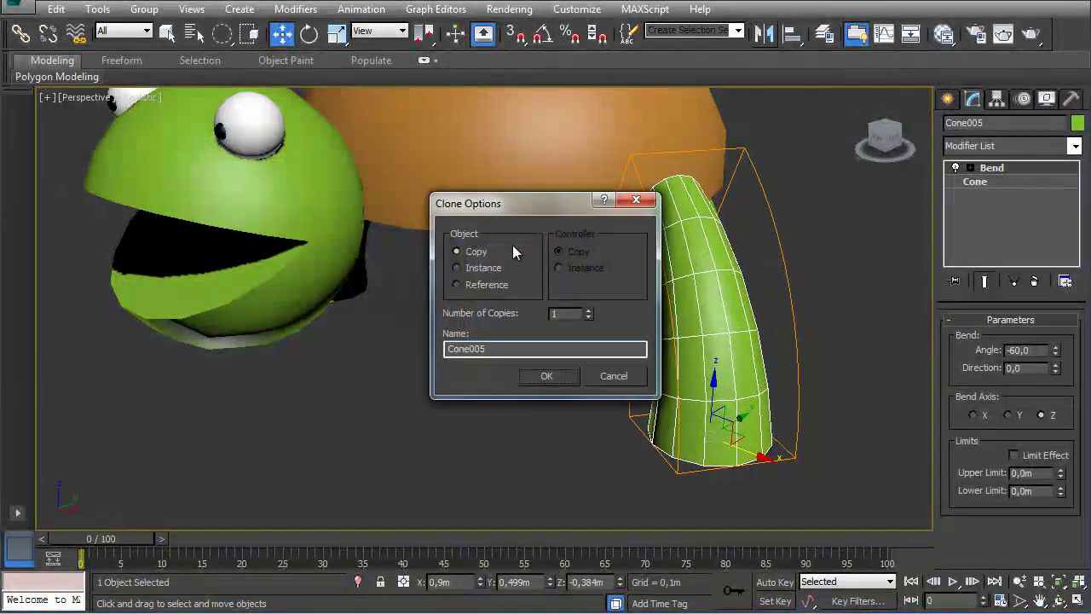
pyautogui.click(546, 376)
# Step: Straighten the copied cone by setting its absolute world Z rotation to 0 and its Bend angle to 0
pyautogui.moveTo(559, 376)
pyautogui.keyDown('alt'); pyautogui.mouseDown(button='middle')
pyautogui.moveTo(534, 361)
pyautogui.moveTo(588, 351)
pyautogui.moveTo(586, 359)
pyautogui.moveTo(666, 362)
pyautogui.moveTo(536, 341)
pyautogui.moveTo(585, 372)
pyautogui.moveTo(581, 361)
pyautogui.mouseUp(button='middle'); pyautogui.keyUp('alt')
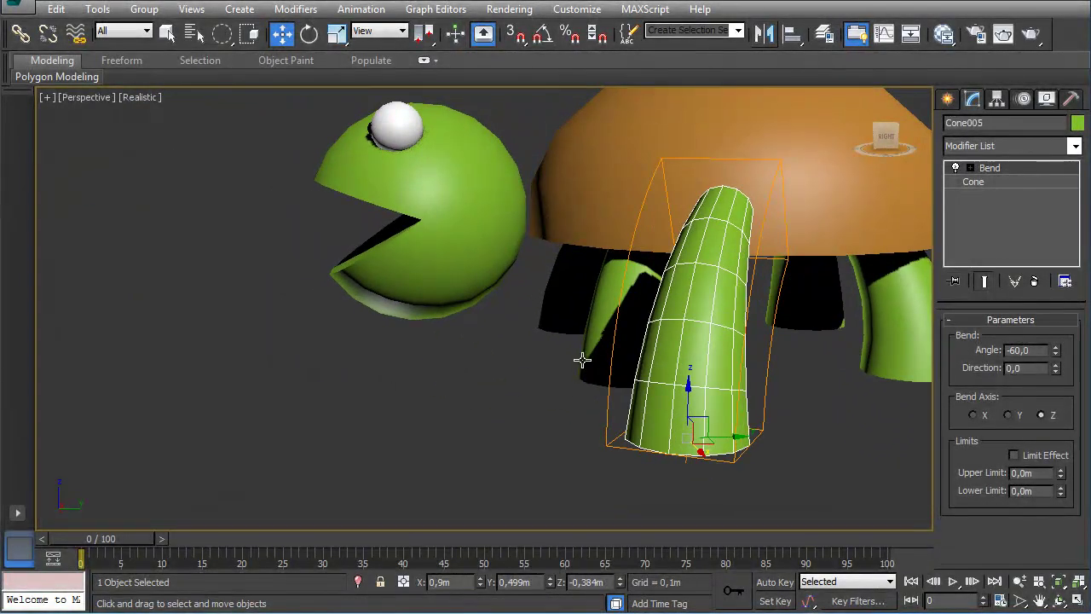
pyautogui.keyDown('alt'); pyautogui.moveTo(483, 279); pyautogui.dragTo(529, 324, button='middle'); pyautogui.keyUp('alt')
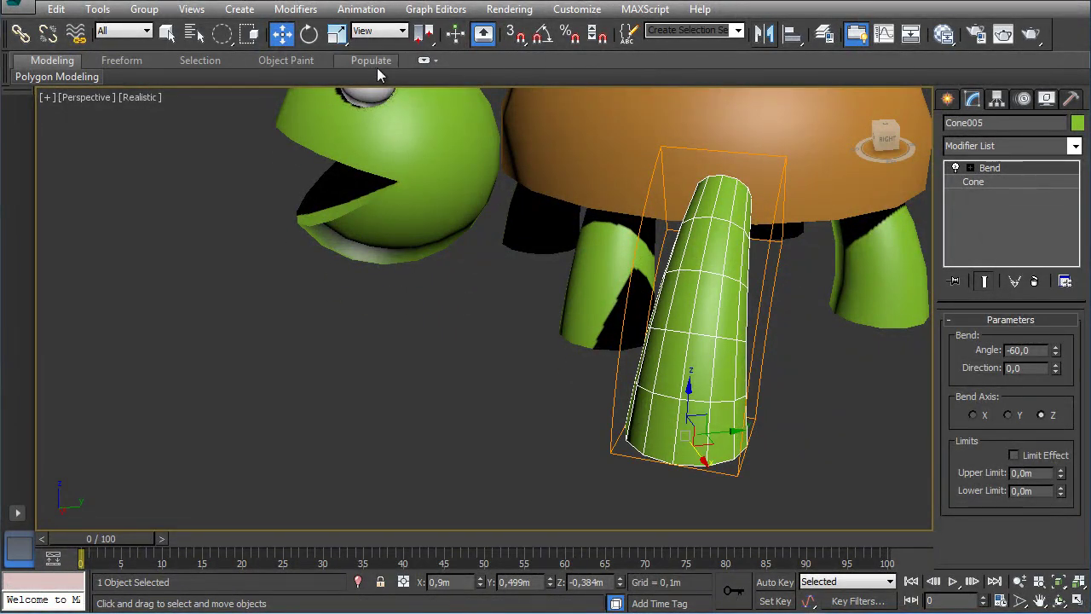
pyautogui.rightClick(312, 35)
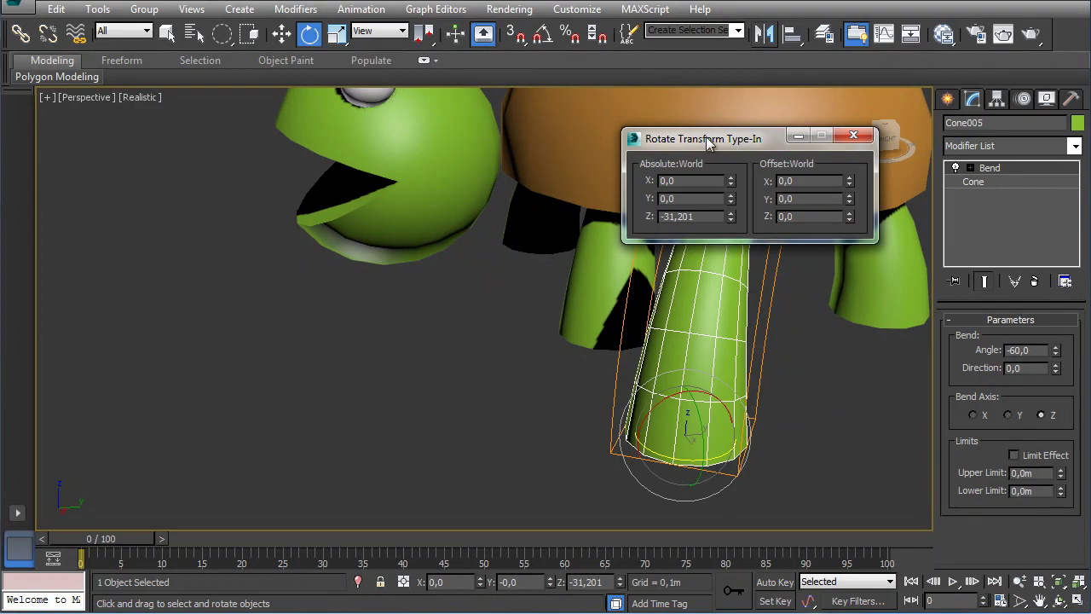
pyautogui.moveTo(708, 143); pyautogui.dragTo(357, 202)
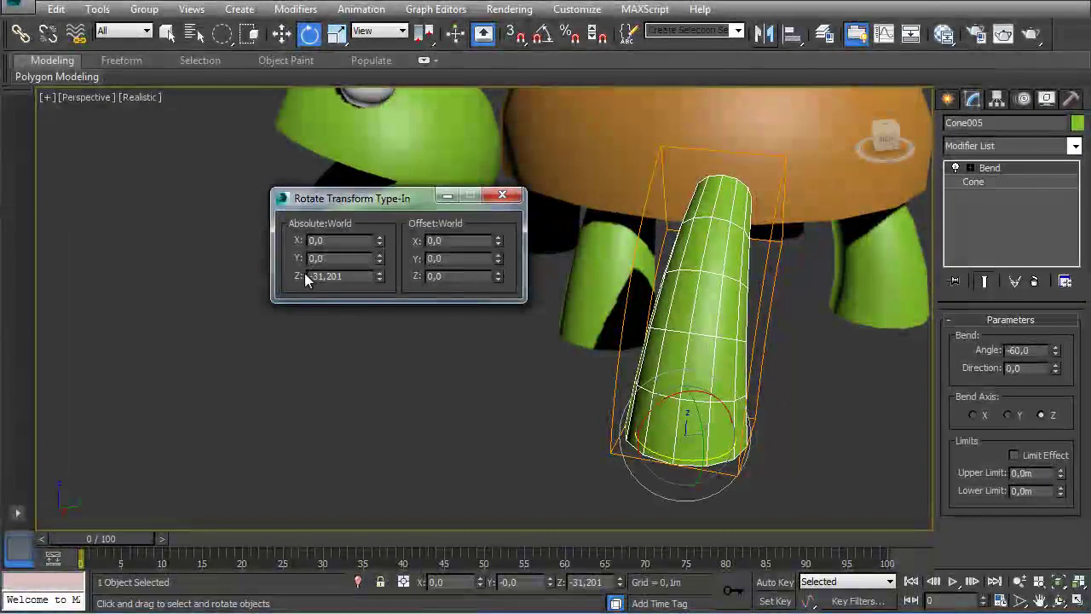
pyautogui.write('0')
pyautogui.press('Return')
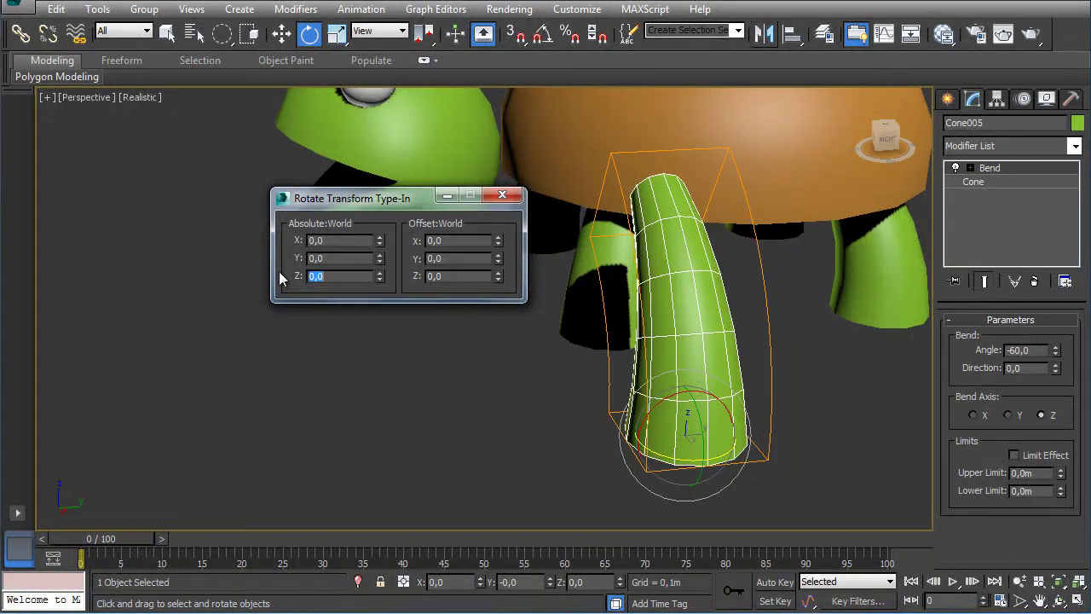
pyautogui.click(503, 196)
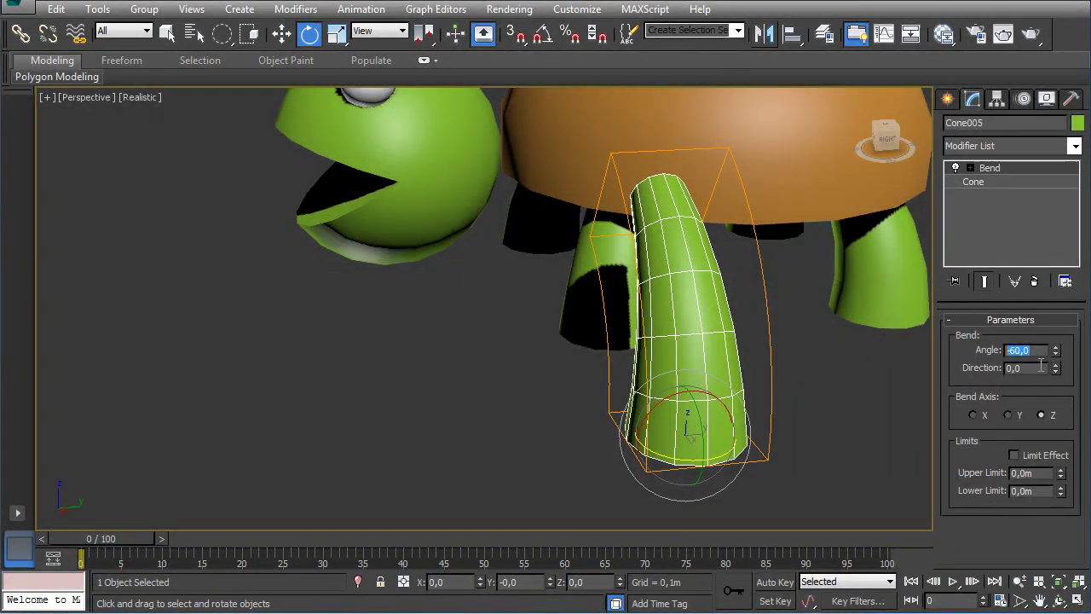
pyautogui.write('0')
pyautogui.press('Return')
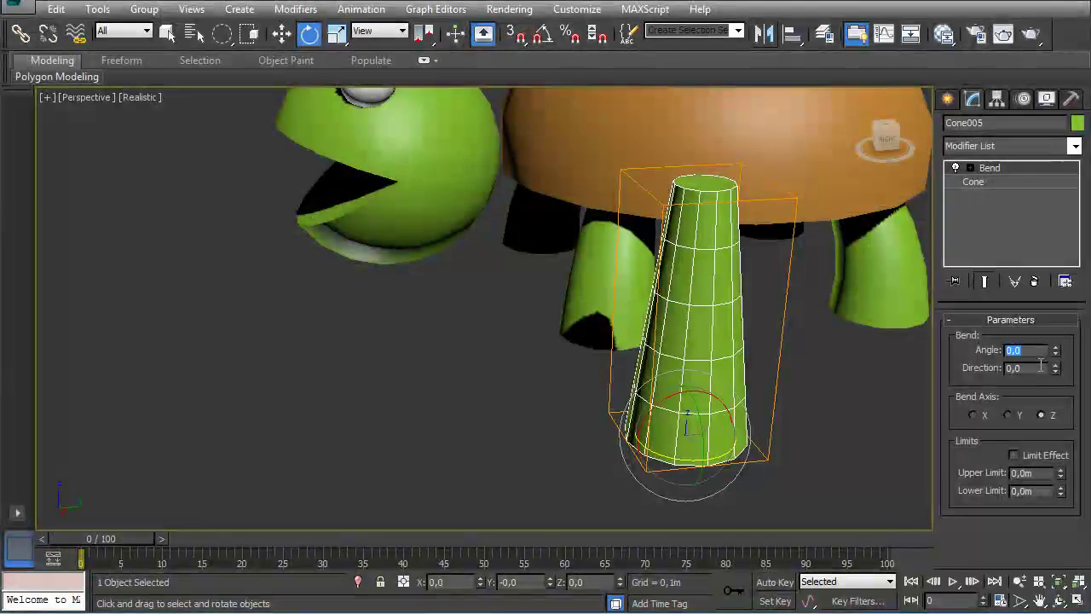
# Step: In the left wireframe view, move the straight cone up toward the head and rotate it about -119° around X
pyautogui.keyDown('alt'); pyautogui.moveTo(500, 305); pyautogui.dragTo(507, 282, button='middle'); pyautogui.keyUp('alt')
pyautogui.moveTo(577, 355)
pyautogui.keyDown('alt'); pyautogui.mouseDown(button='middle')
pyautogui.moveTo(548, 352)
pyautogui.moveTo(559, 357)
pyautogui.mouseUp(button='middle'); pyautogui.keyUp('alt')
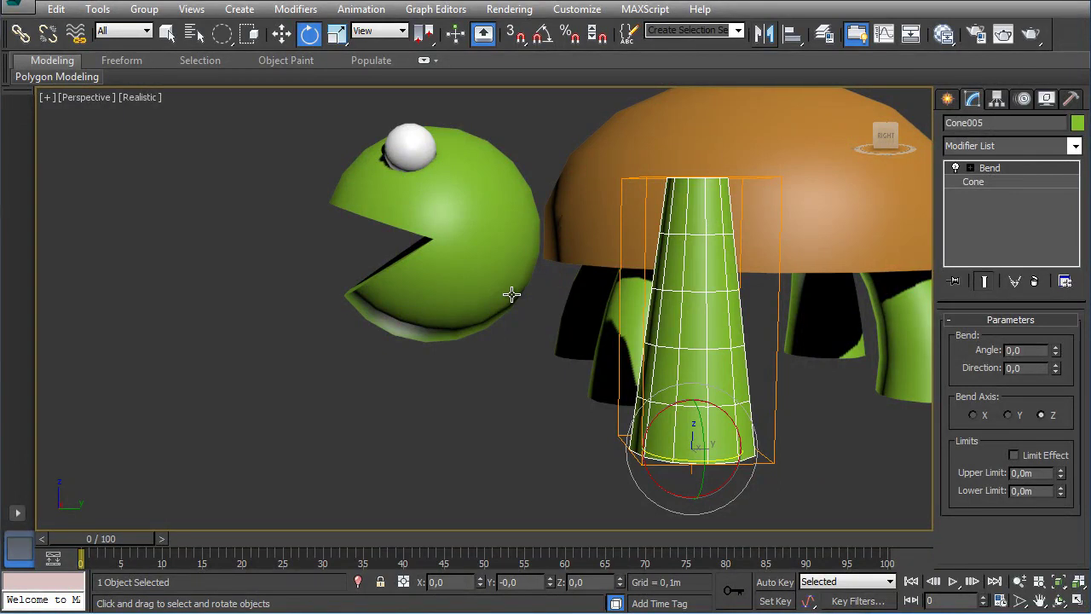
pyautogui.keyDown('alt'); pyautogui.moveTo(441, 269); pyautogui.dragTo(487, 321, button='middle'); pyautogui.keyUp('alt')
pyautogui.press('l')
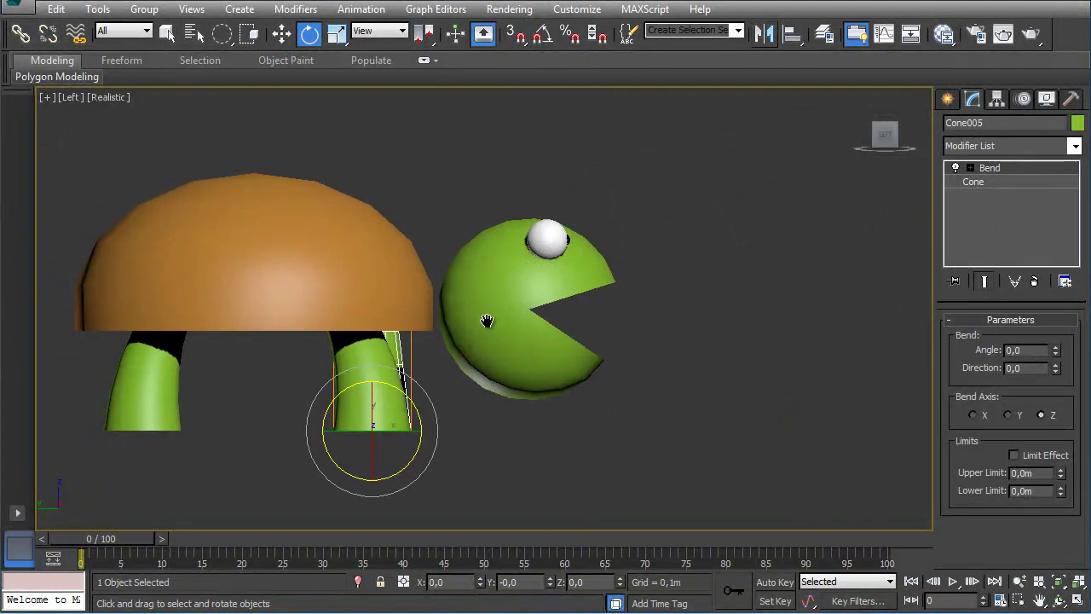
pyautogui.press('F3')
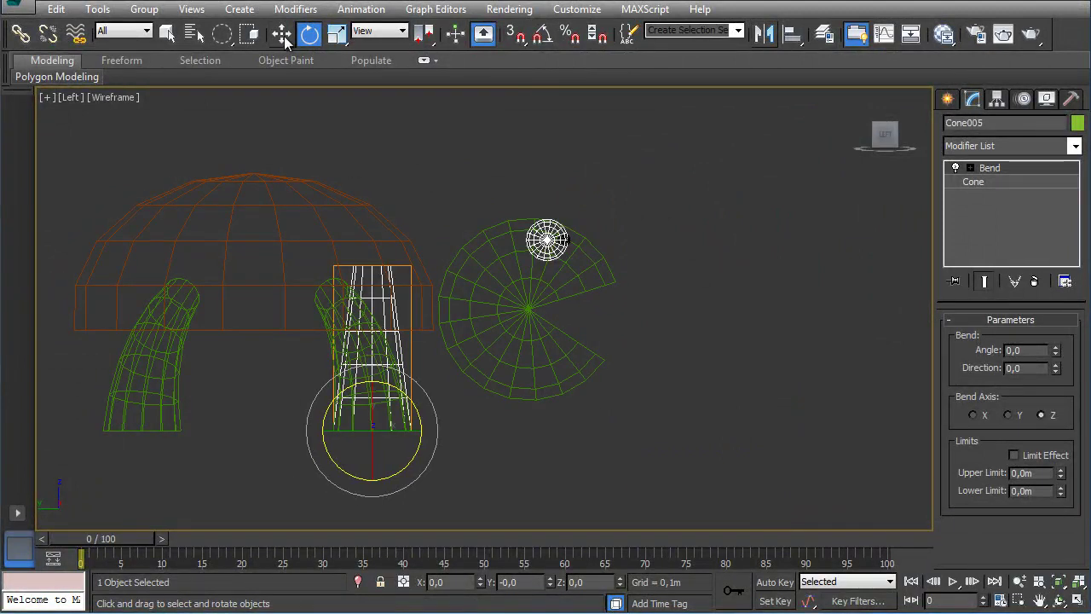
pyautogui.click(281, 37)
pyautogui.moveTo(392, 413); pyautogui.dragTo(273, 213)
pyautogui.press('e')
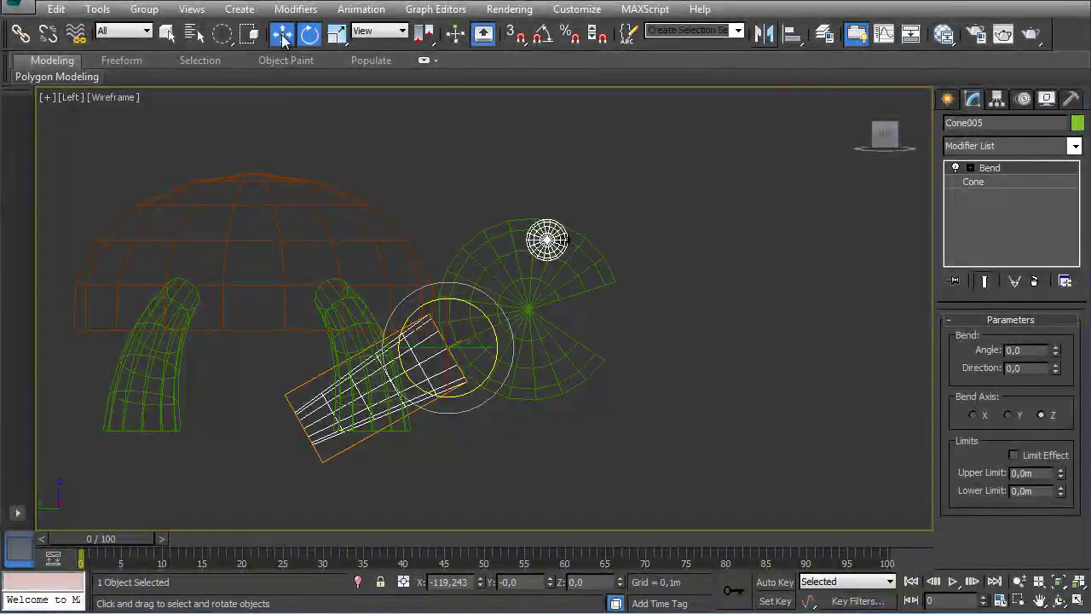
# Step: Fine-tune the tilted cone's position so its wide end sits inside the back of the head, near Y 0,217 m and Z -0,108 m
pyautogui.click(282, 34)
pyautogui.scroll(5, 467, 393)
pyautogui.moveTo(450, 281); pyautogui.dragTo(475, 273)
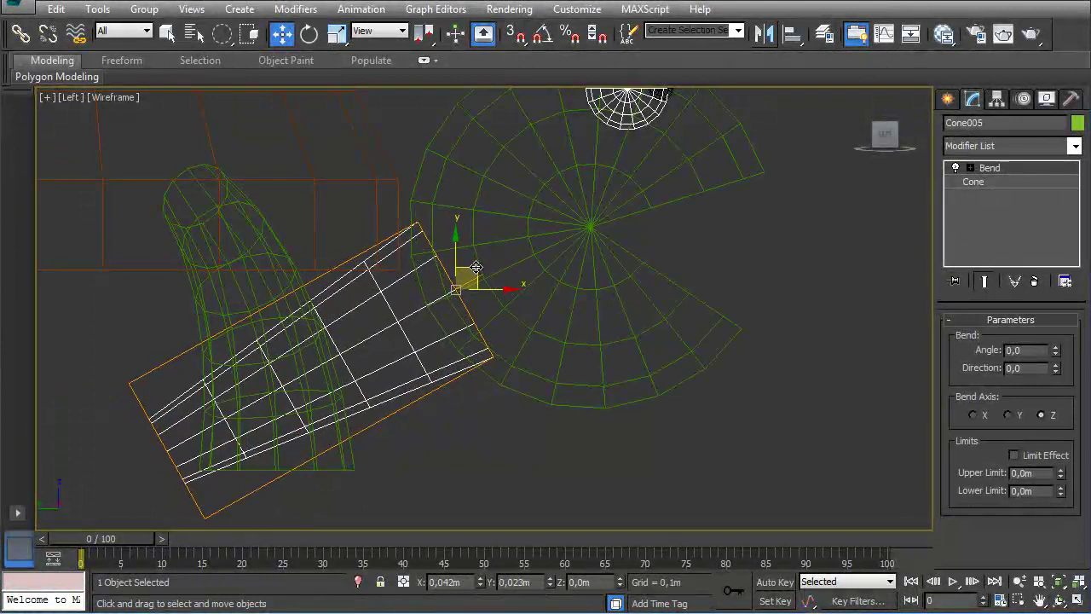
pyautogui.moveTo(476, 267); pyautogui.dragTo(476, 273)
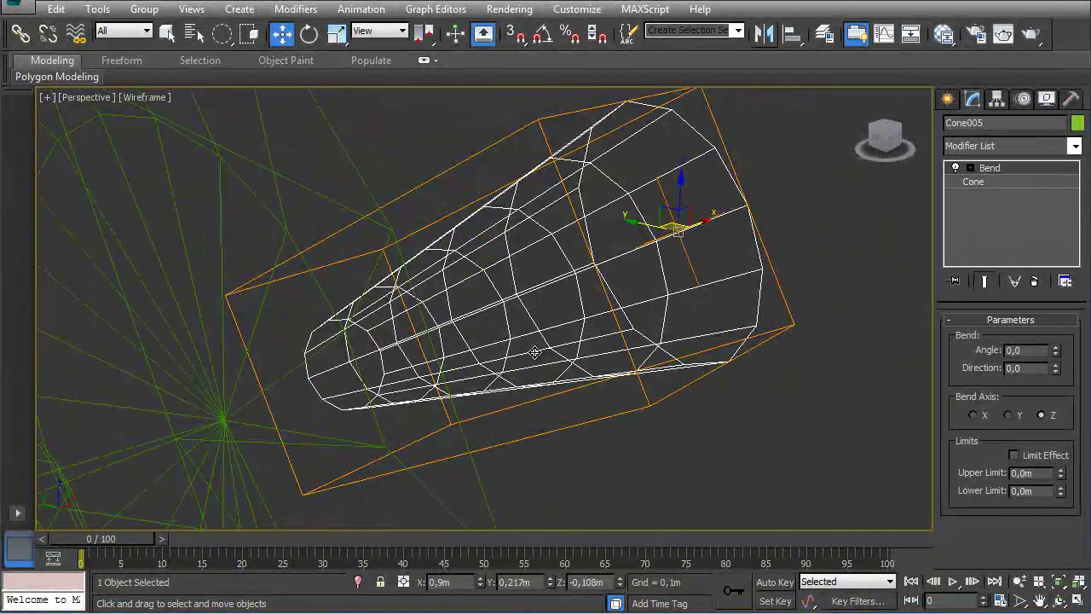
# Step: In the front view, slide the neck cone along X to about -0,015 m so it is centred behind the head
pyautogui.press('F3')
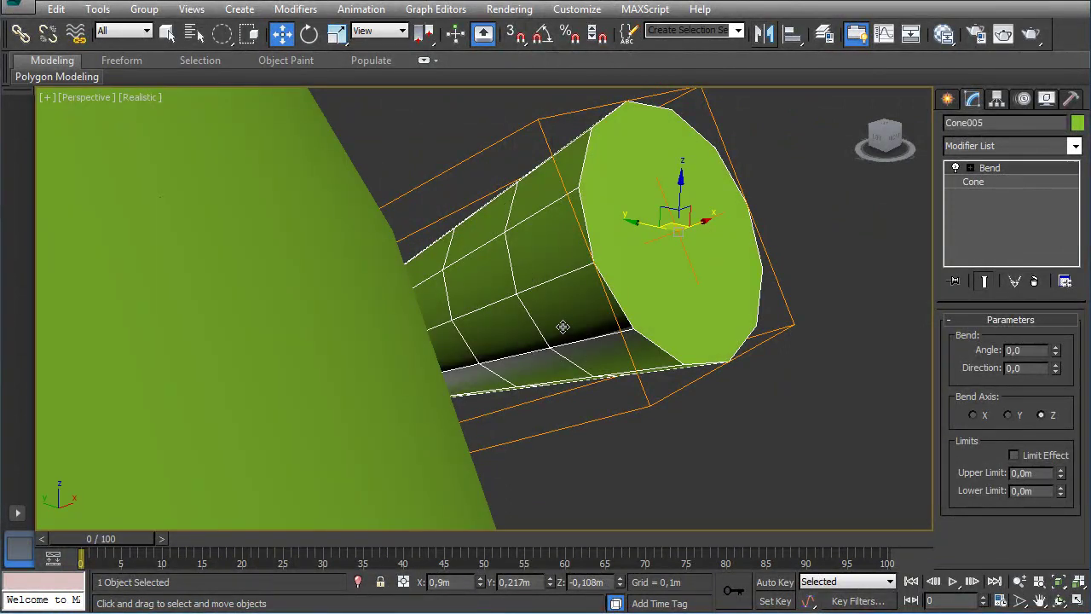
pyautogui.scroll(-6, 562, 326)
pyautogui.keyDown('alt'); pyautogui.moveTo(604, 341); pyautogui.dragTo(617, 358, button='middle'); pyautogui.keyUp('alt')
pyautogui.keyDown('alt'); pyautogui.moveTo(339, 461); pyautogui.dragTo(466, 362, button='middle'); pyautogui.keyUp('alt')
pyautogui.keyDown('alt'); pyautogui.moveTo(528, 318); pyautogui.dragTo(506, 359, button='middle'); pyautogui.keyUp('alt')
pyautogui.press('f')
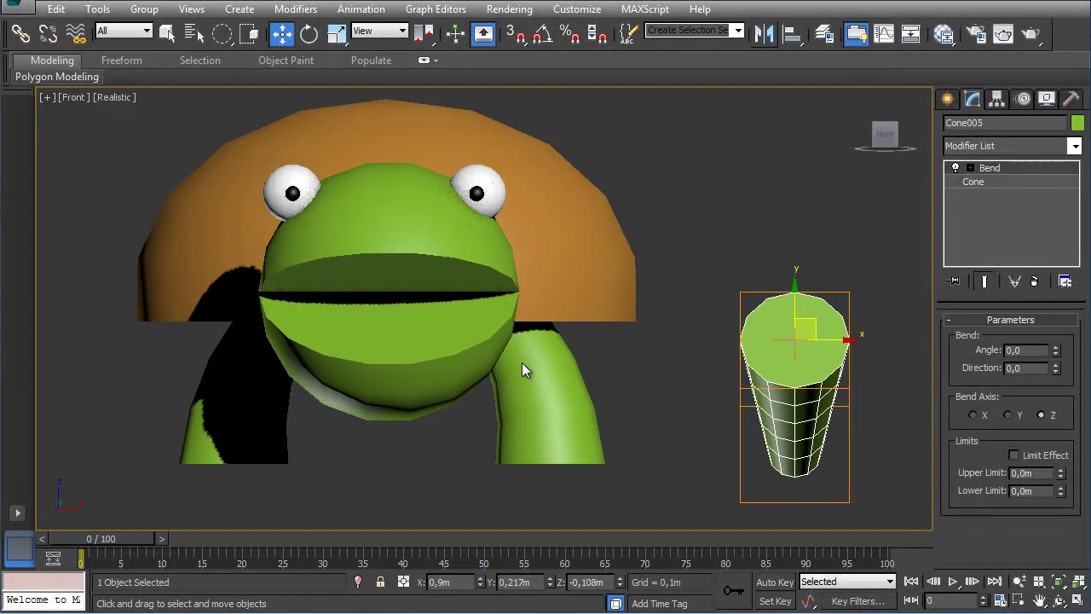
pyautogui.press('F3')
pyautogui.moveTo(838, 340); pyautogui.dragTo(427, 381)
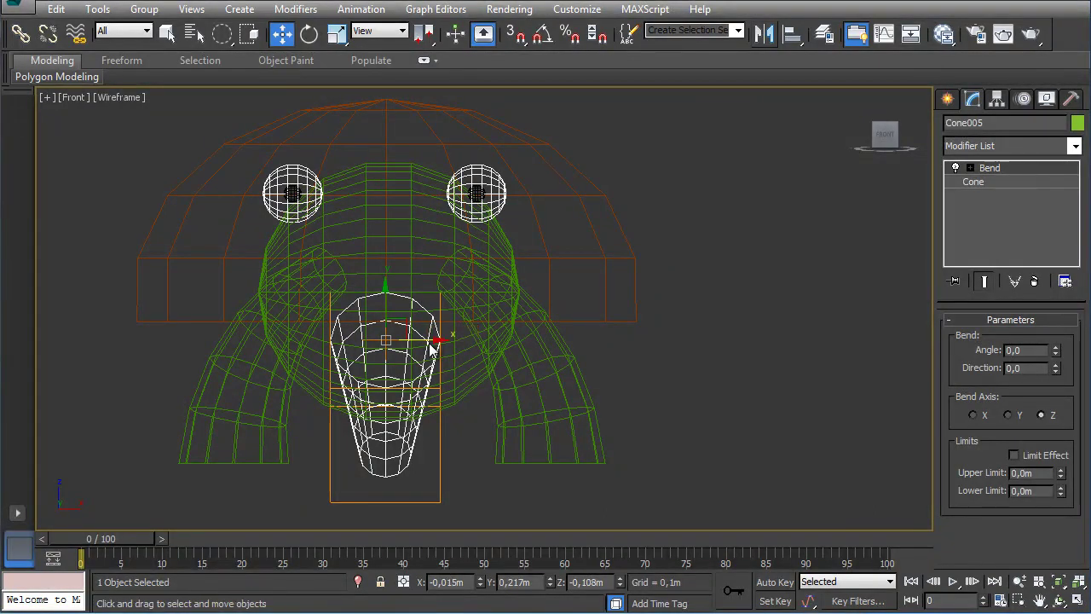
pyautogui.press('p')
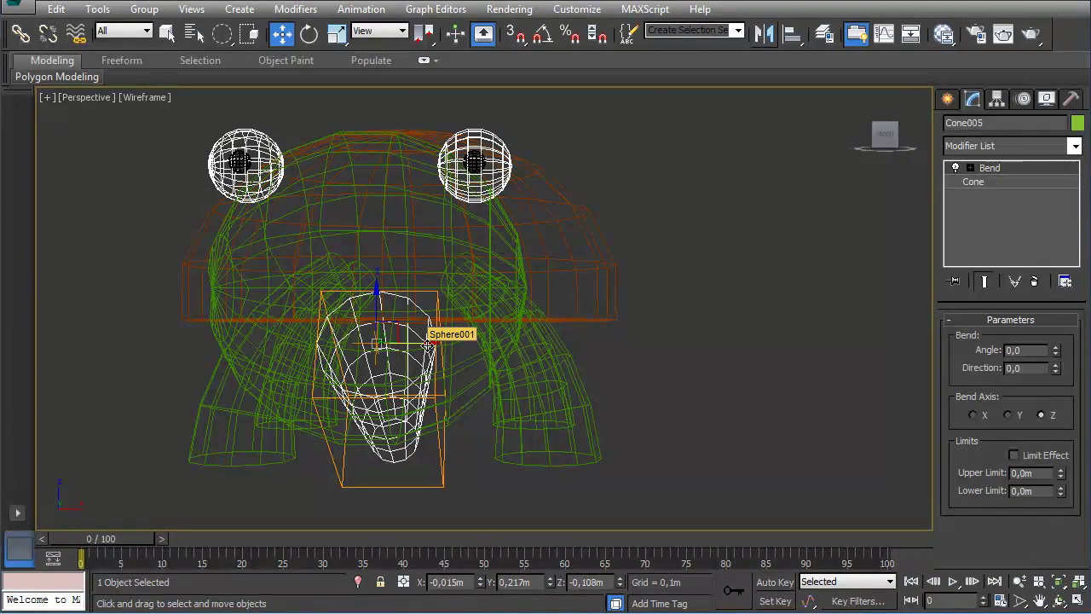
pyautogui.press('F3')
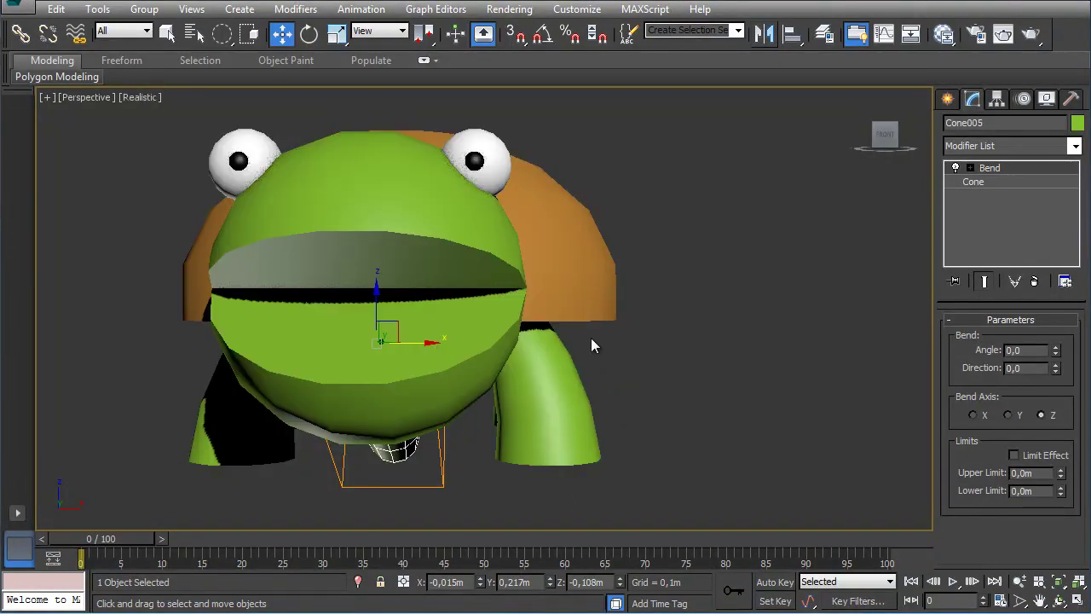
# Step: Curve the neck cone up toward the shell with a Bend angle of 138,5 and a direction of 90
pyautogui.keyDown('alt'); pyautogui.moveTo(613, 345); pyautogui.dragTo(322, 310, button='middle'); pyautogui.keyUp('alt')
pyautogui.keyDown('alt'); pyautogui.moveTo(397, 369); pyautogui.dragTo(323, 358, button='middle'); pyautogui.keyUp('alt')
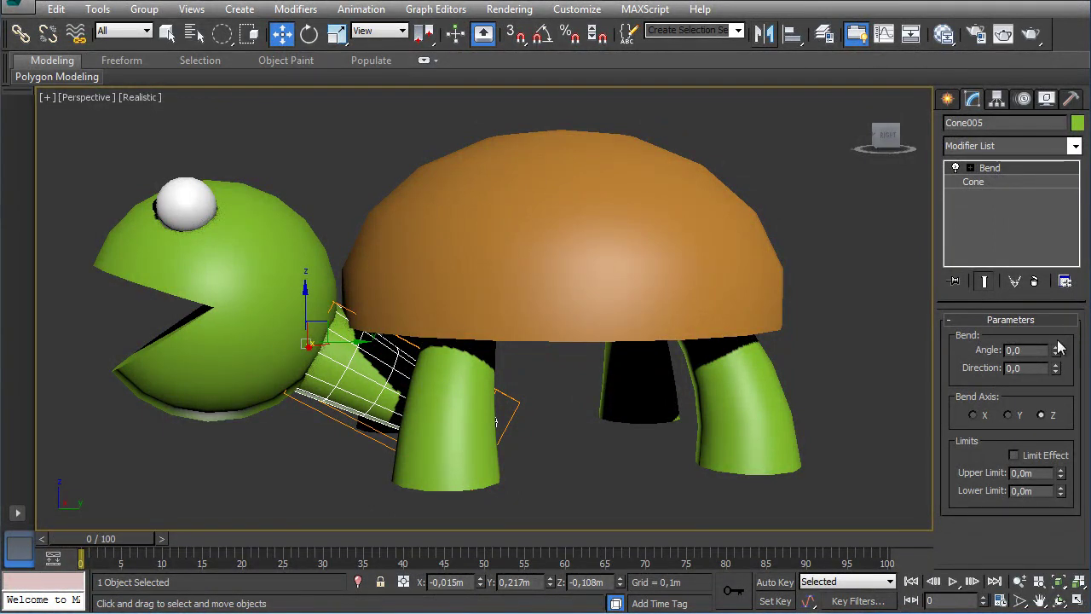
pyautogui.moveTo(1059, 355); pyautogui.dragTo(1020, 146)
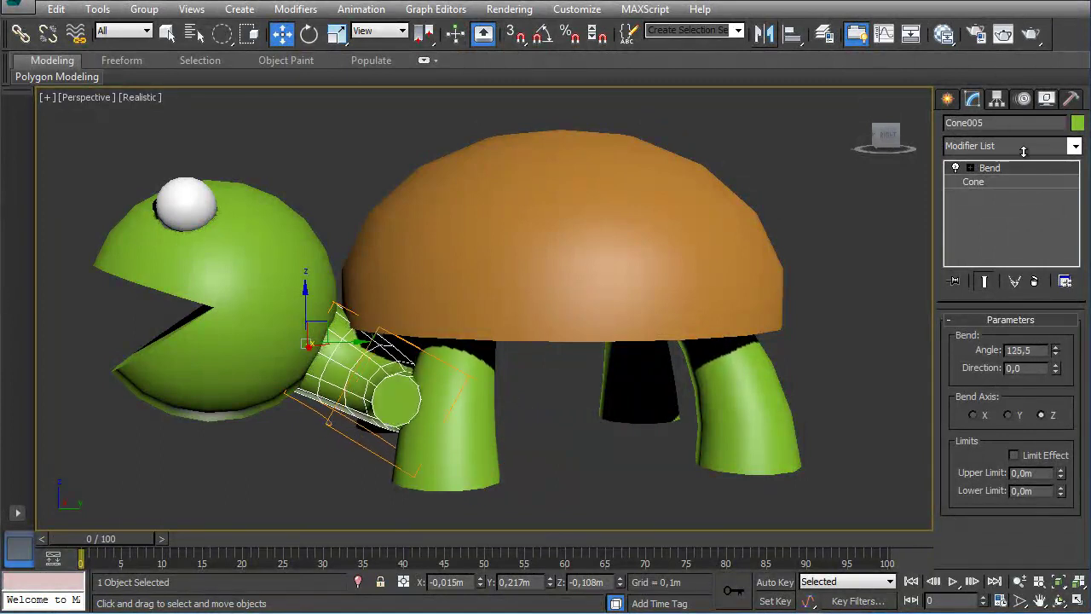
pyautogui.moveTo(982, 60); pyautogui.dragTo(977, 161)
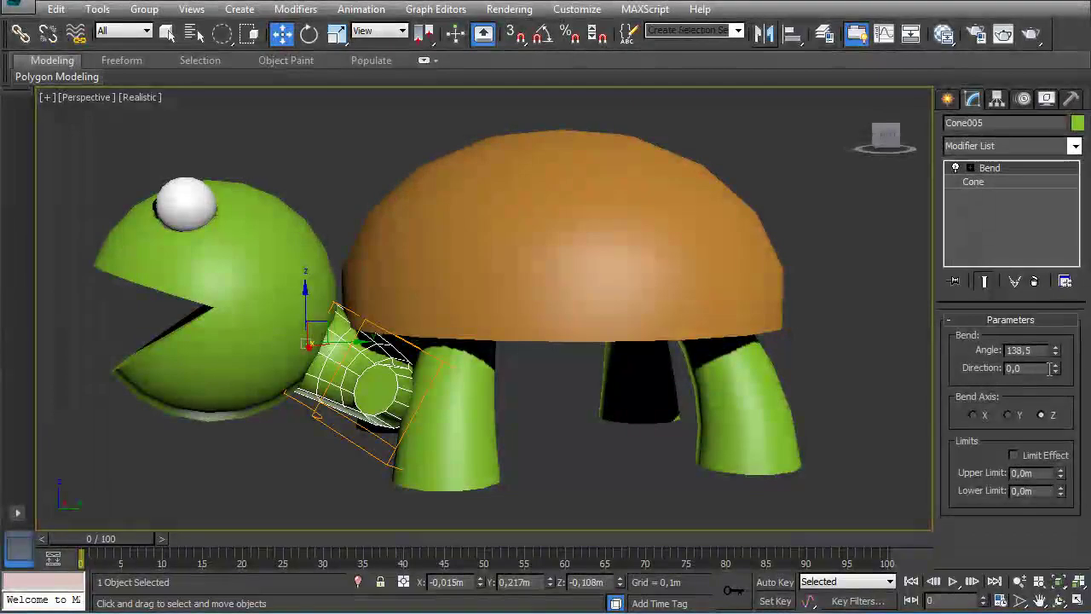
pyautogui.moveTo(1055, 372); pyautogui.dragTo(1052, 252)
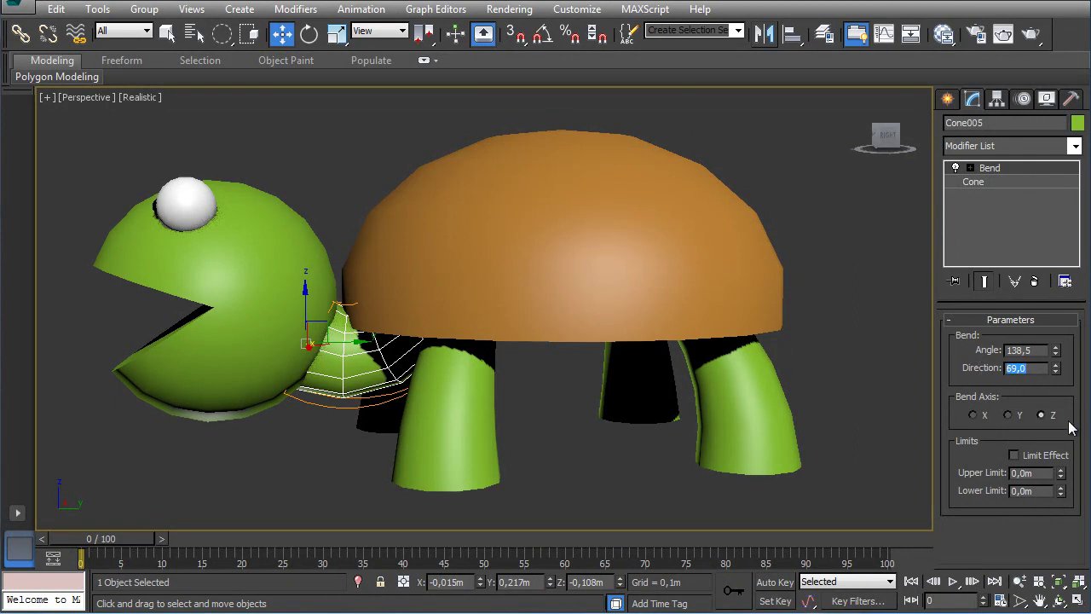
pyautogui.press('Return')
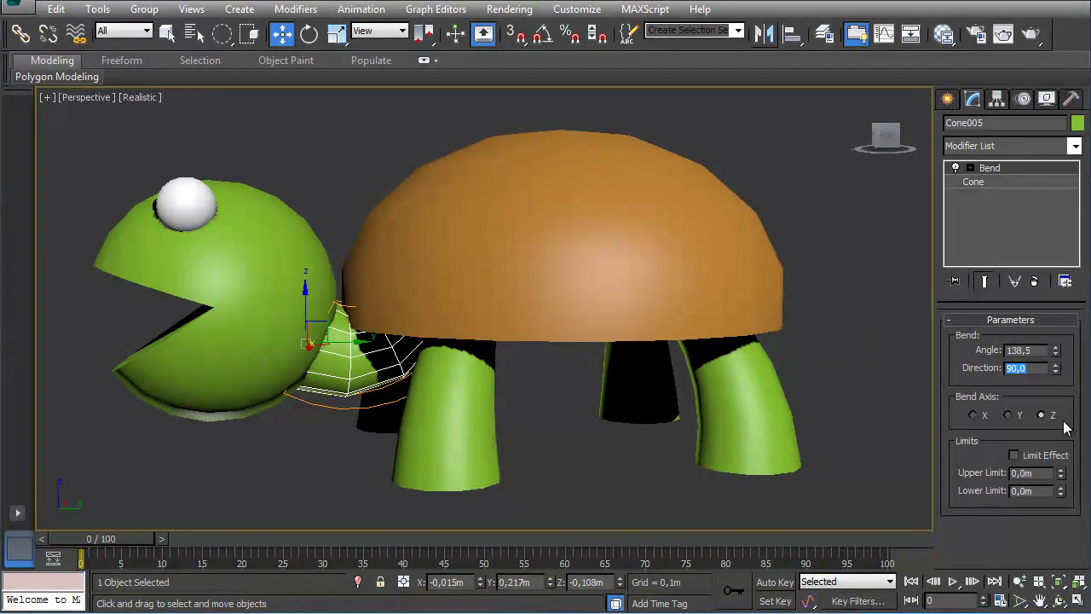
# Step: Examine from below and from the sides how the neck joins the head and shell, and select the shell
pyautogui.keyDown('alt'); pyautogui.moveTo(523, 473); pyautogui.dragTo(461, 258, button='middle'); pyautogui.keyUp('alt')
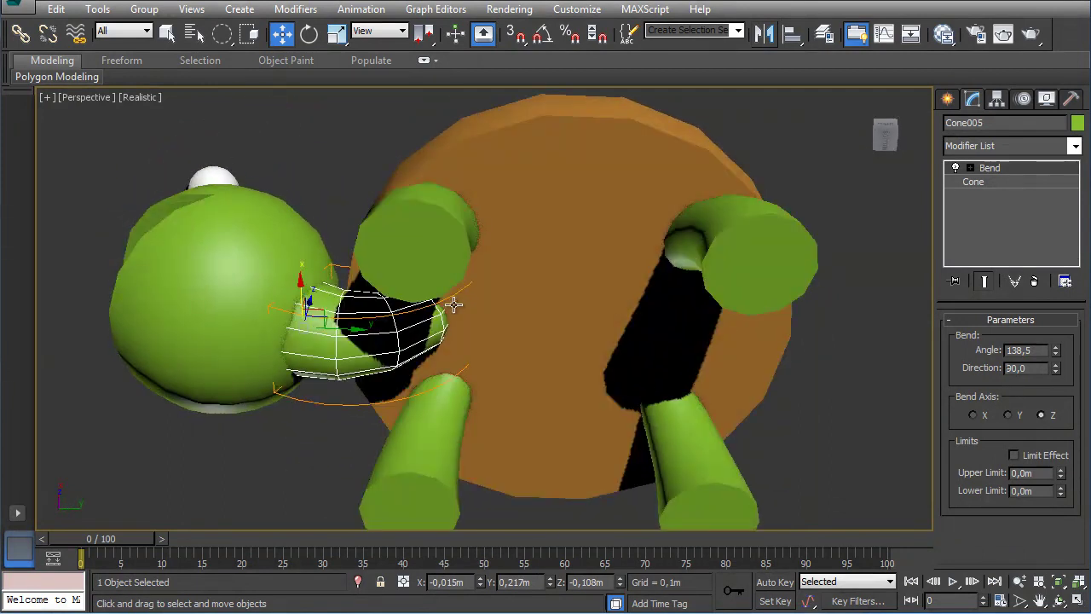
pyautogui.keyDown('alt'); pyautogui.moveTo(345, 335); pyautogui.dragTo(358, 443, button='middle'); pyautogui.keyUp('alt')
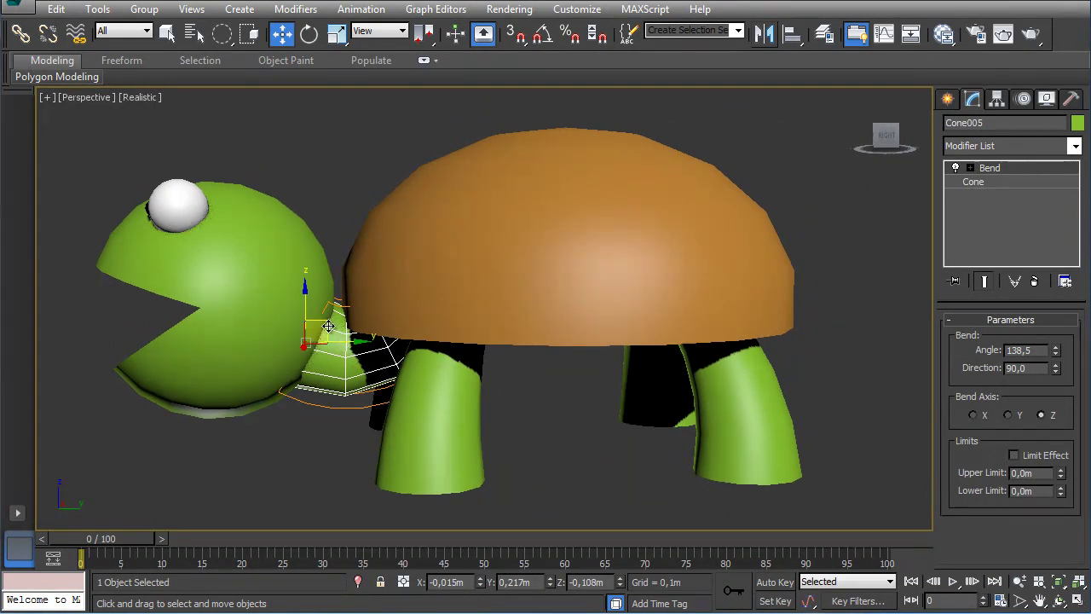
pyautogui.keyDown('alt'); pyautogui.moveTo(368, 407); pyautogui.dragTo(329, 355, button='middle'); pyautogui.keyUp('alt')
pyautogui.scroll(5, 383, 324)
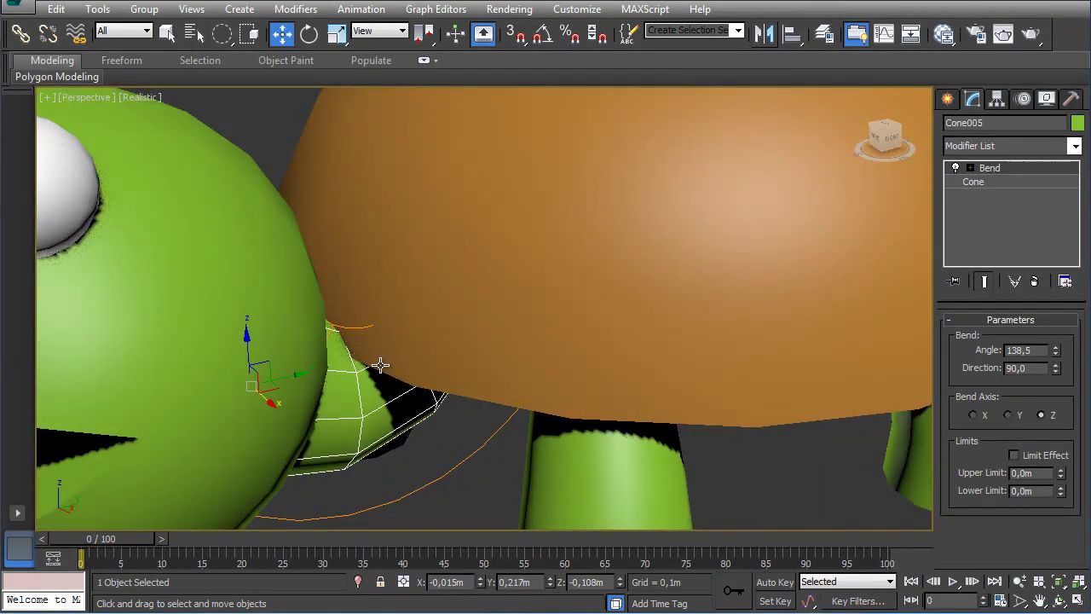
pyautogui.keyDown('alt'); pyautogui.moveTo(414, 383); pyautogui.dragTo(368, 353, button='middle'); pyautogui.keyUp('alt')
pyautogui.click(573, 292)
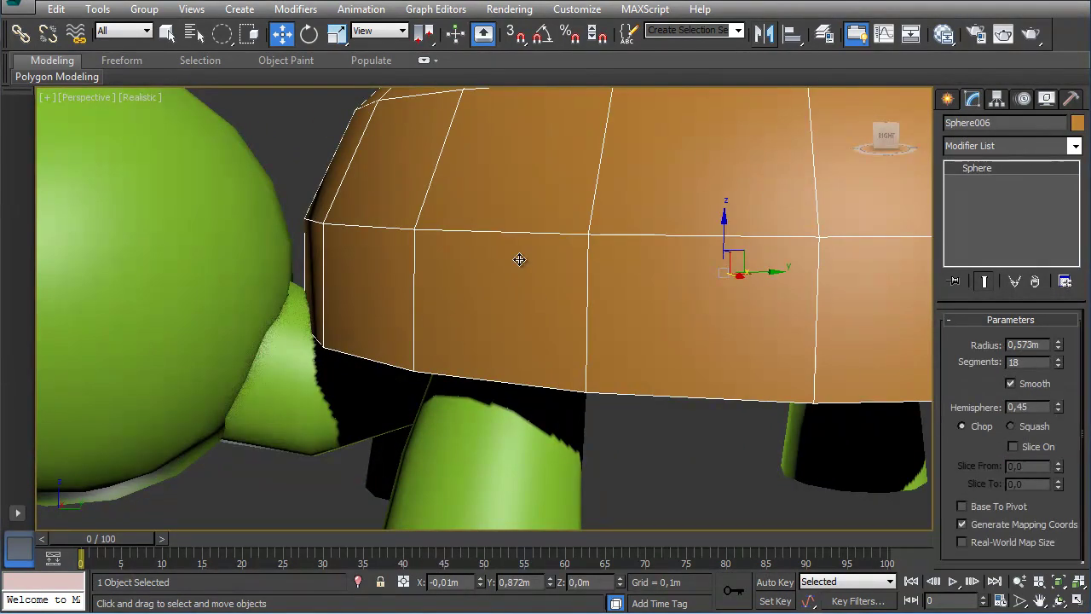
pyautogui.scroll(-5, 384, 299)
pyautogui.scroll(6, 414, 343)
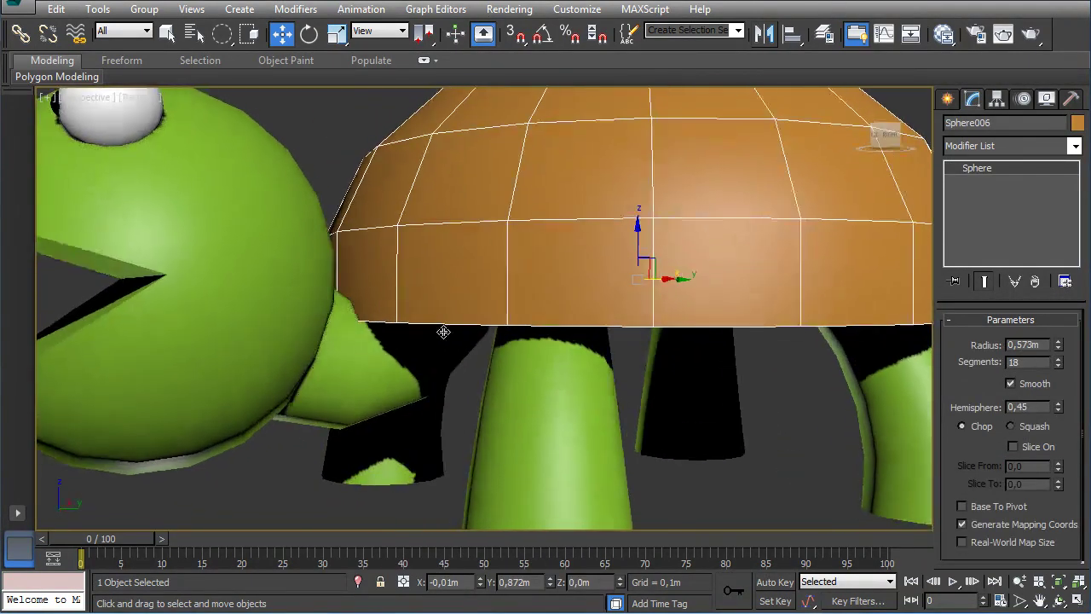
pyautogui.scroll(-5, 388, 261)
pyautogui.keyDown('alt'); pyautogui.moveTo(401, 307); pyautogui.dragTo(435, 380, button='middle'); pyautogui.keyUp('alt')
pyautogui.keyDown('alt'); pyautogui.moveTo(328, 380); pyautogui.dragTo(358, 307, button='middle'); pyautogui.keyUp('alt')
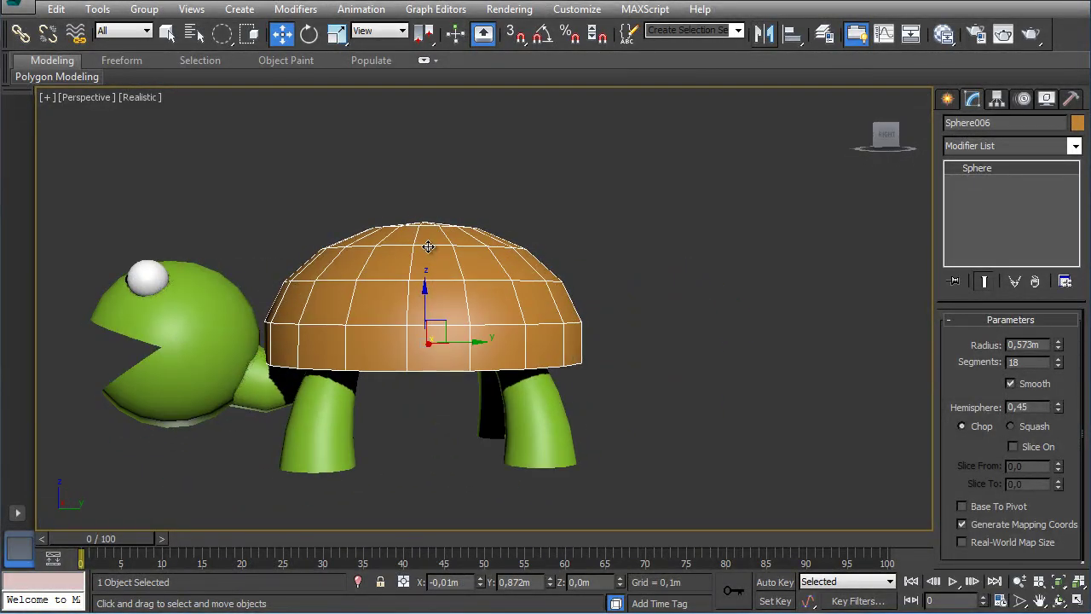
pyautogui.keyDown('alt'); pyautogui.moveTo(416, 402); pyautogui.dragTo(447, 387, button='middle'); pyautogui.keyUp('alt')
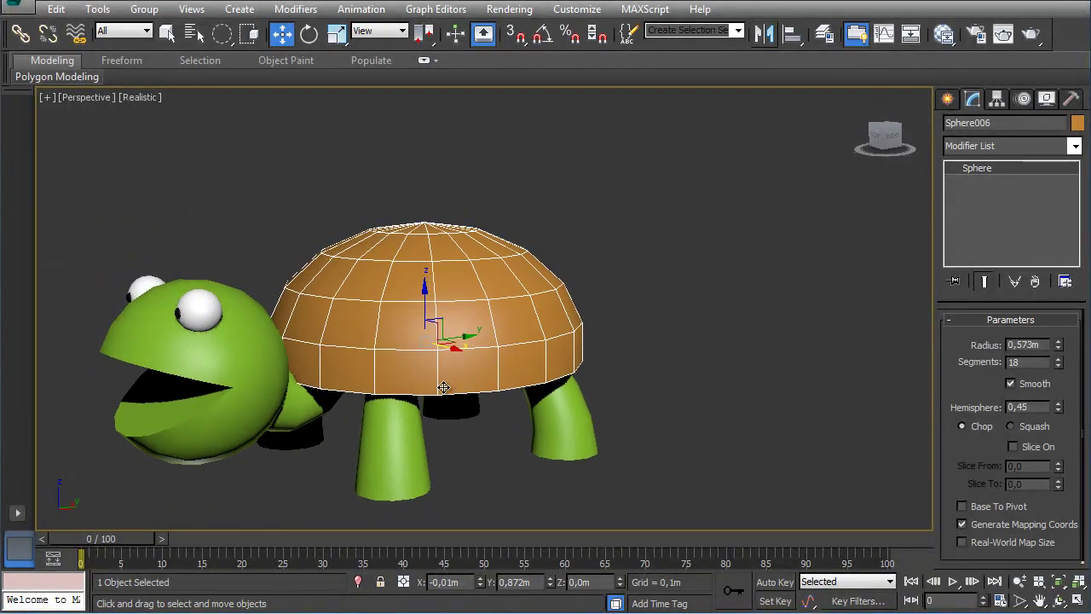
# Step: Apply an FFD 2x2x2 modifier to the turtle's shell and activate its Control Points level
pyautogui.moveTo(587, 393); pyautogui.dragTo(663, 377, button='middle')
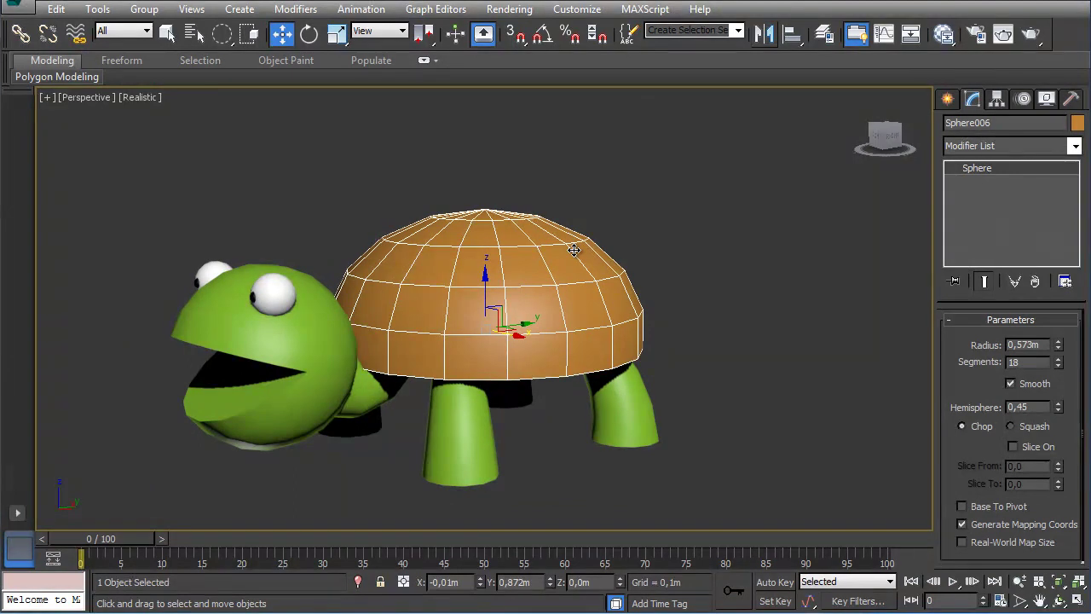
pyautogui.click(980, 149)
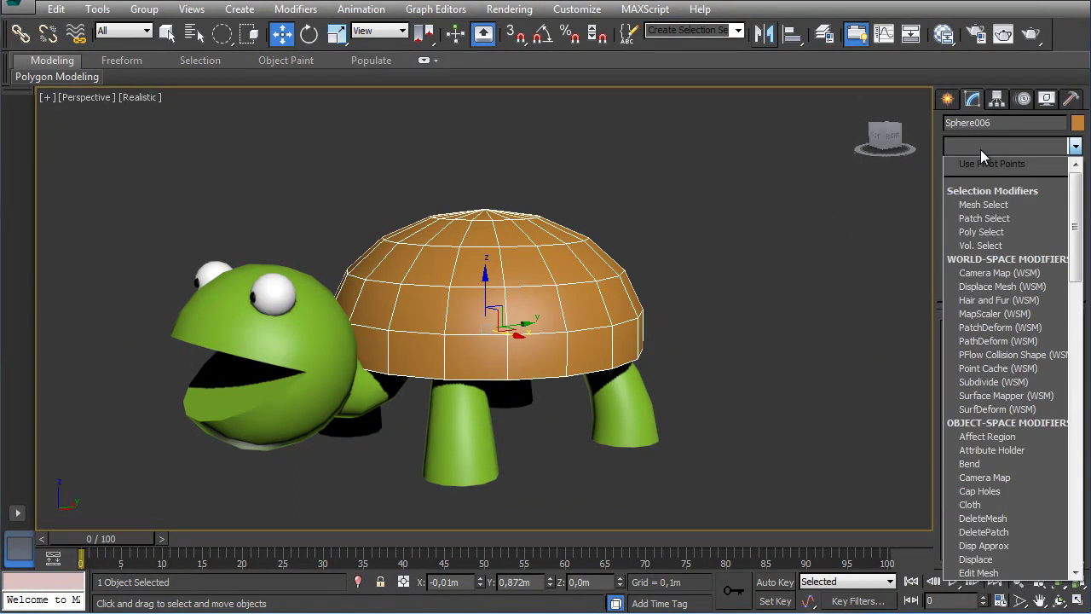
pyautogui.press('f')
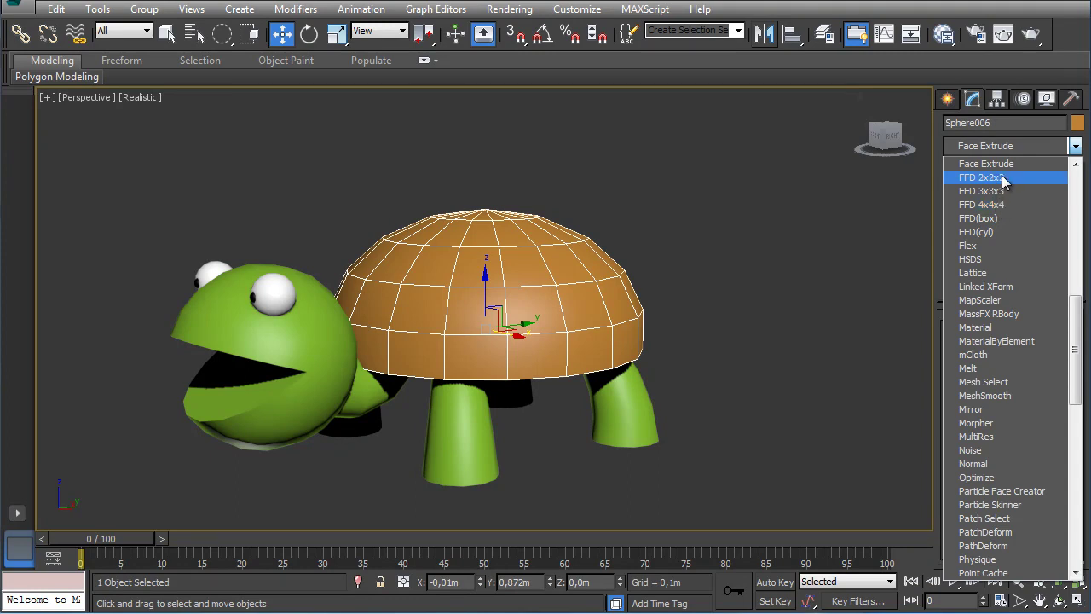
pyautogui.click(1001, 177)
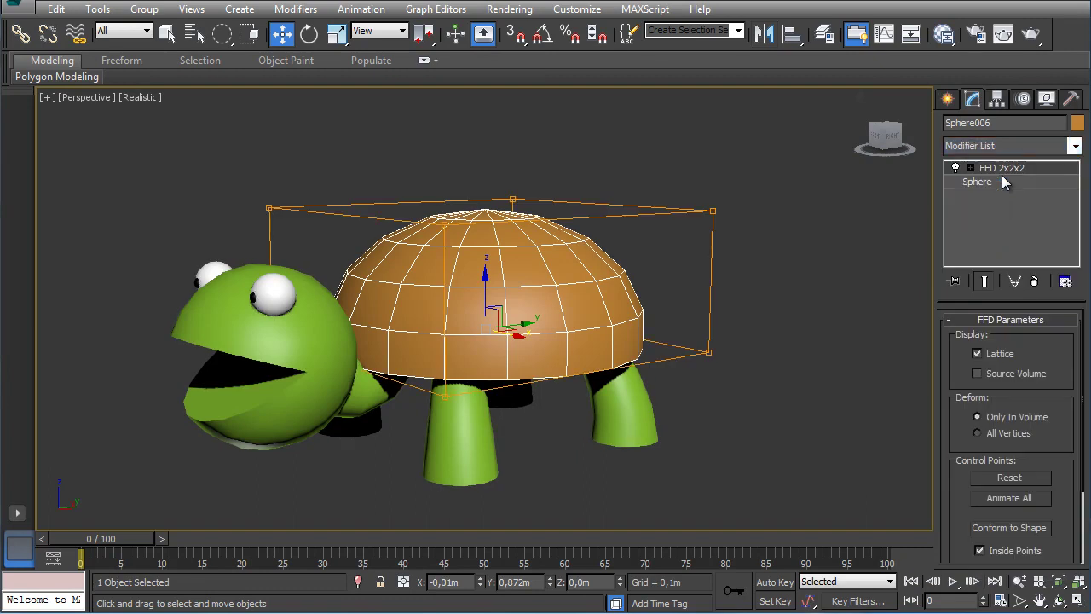
pyautogui.keyDown('alt'); pyautogui.moveTo(516, 277); pyautogui.dragTo(537, 247, button='middle'); pyautogui.keyUp('alt')
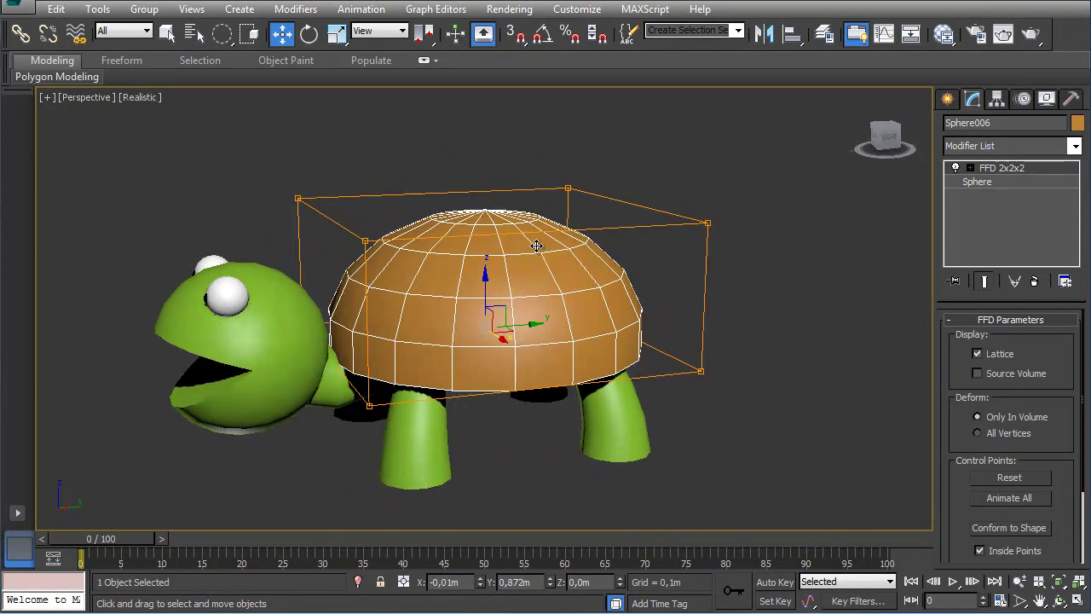
pyautogui.click(969, 167)
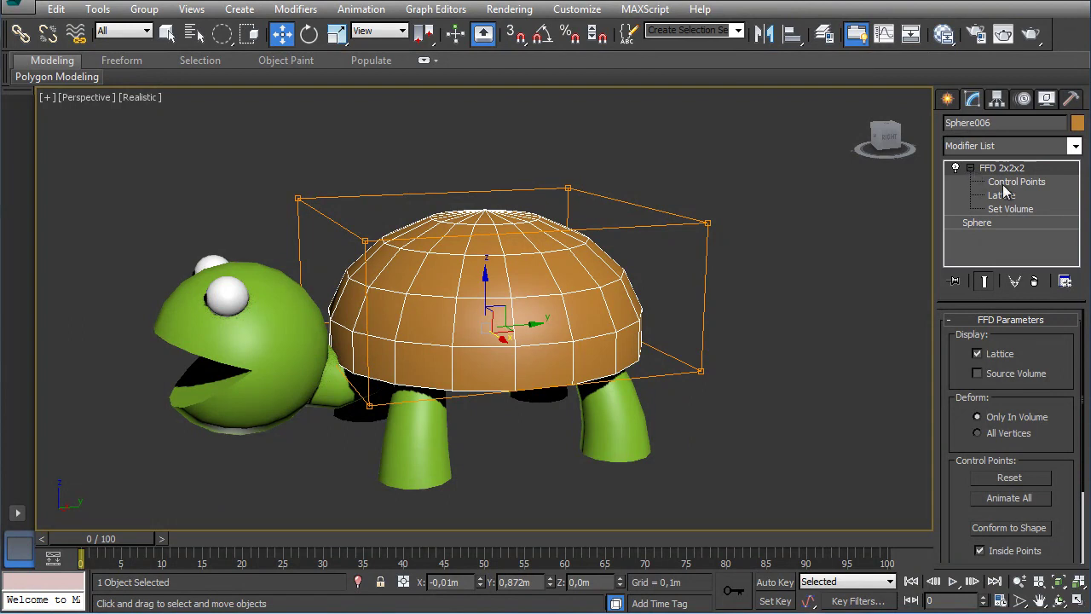
pyautogui.click(1007, 181)
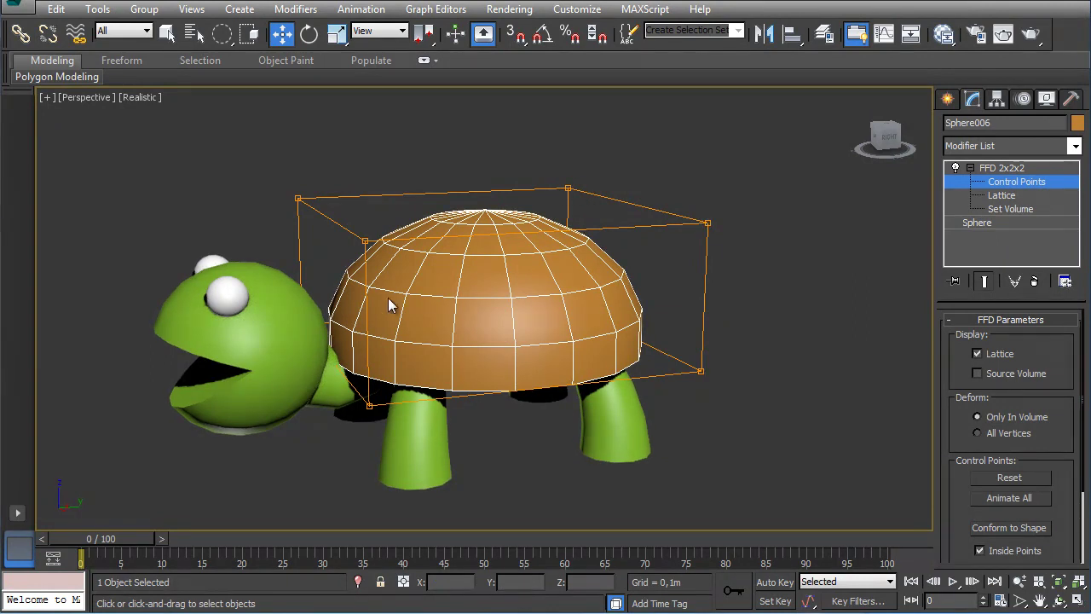
# Step: Try distorting the shell by moving four corner control points of its lattice one at a time, pulling them upward, downward and outward
pyautogui.click(298, 198)
pyautogui.moveTo(310, 179); pyautogui.dragTo(319, 81)
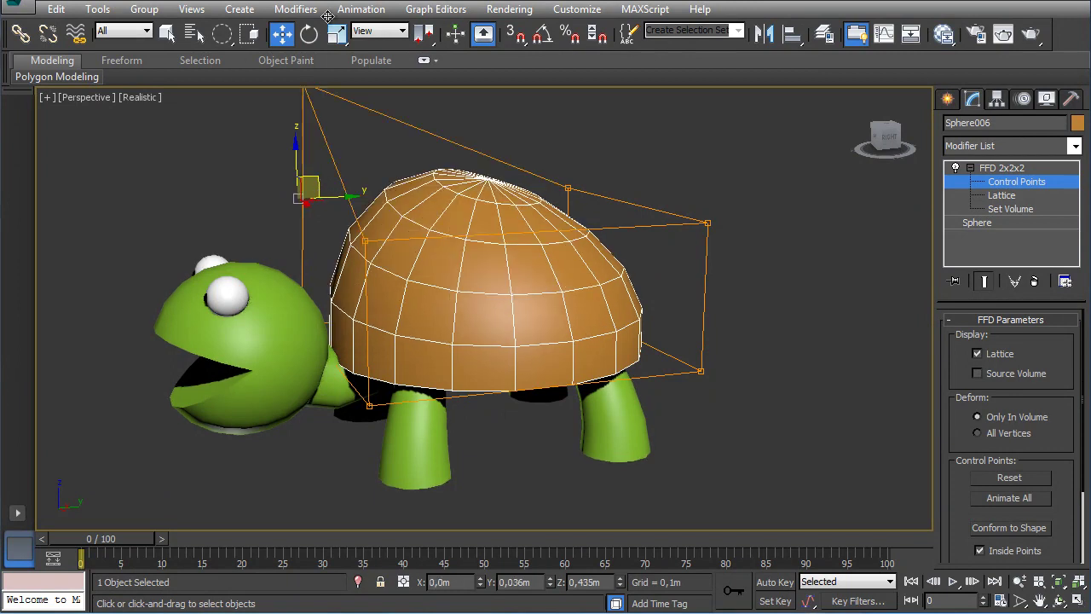
pyautogui.click(711, 220)
pyautogui.moveTo(725, 205); pyautogui.dragTo(793, 334)
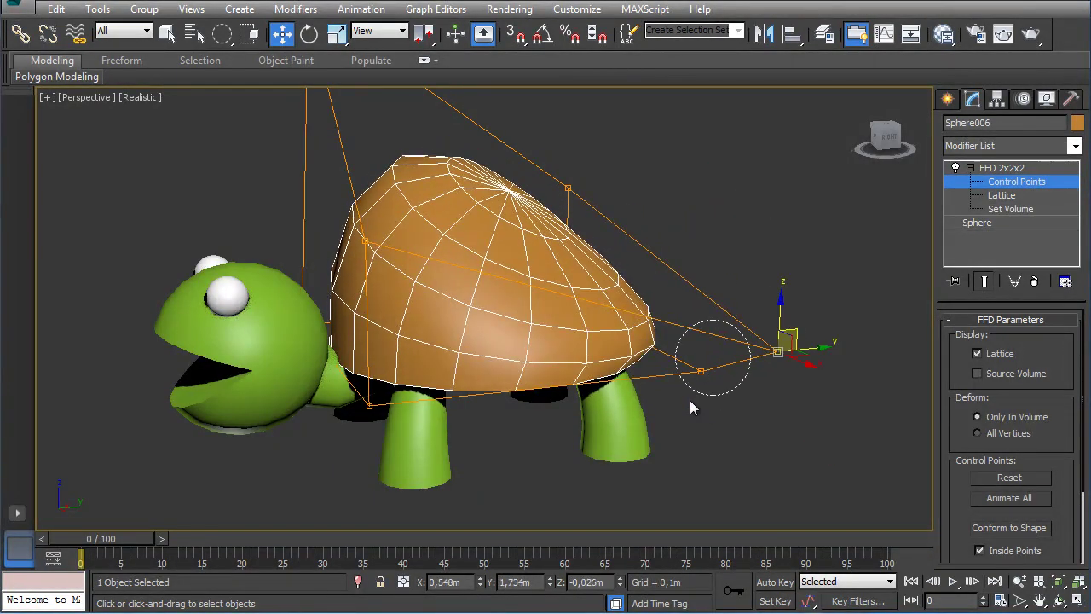
pyautogui.click(701, 372)
pyautogui.moveTo(716, 349); pyautogui.dragTo(676, 477)
pyautogui.click(569, 187)
pyautogui.moveTo(586, 168); pyautogui.dragTo(755, 111)
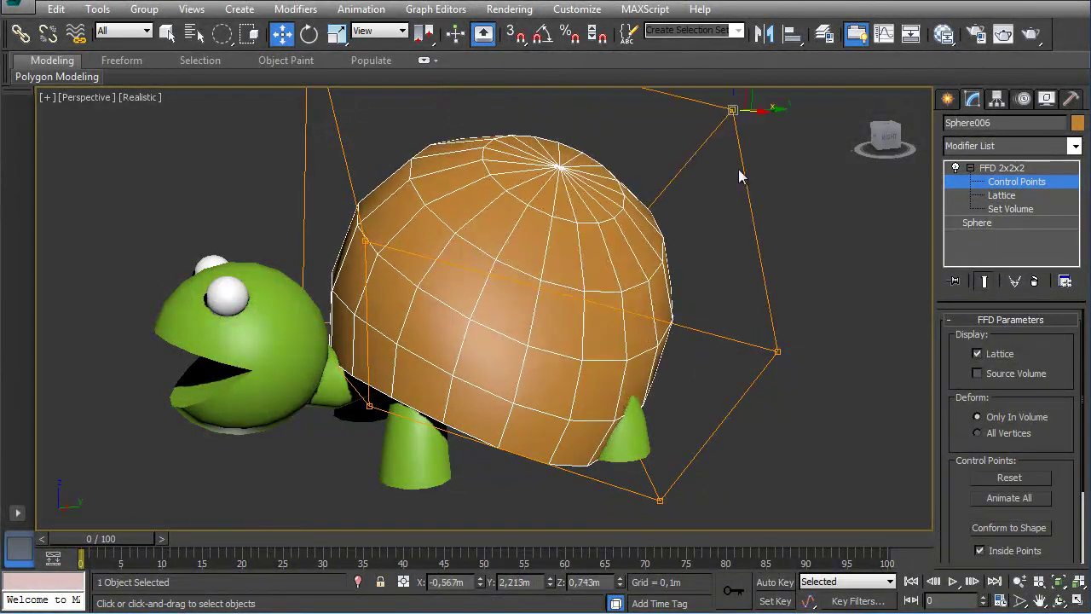
# Step: Inspect the distorted shell, leave control point editing and remove the FFD 2x2x2 modifier
pyautogui.scroll(-3, 779, 231)
pyautogui.keyDown('alt'); pyautogui.moveTo(779, 230); pyautogui.dragTo(696, 285, button='middle'); pyautogui.keyUp('alt')
pyautogui.scroll(3, 695, 286)
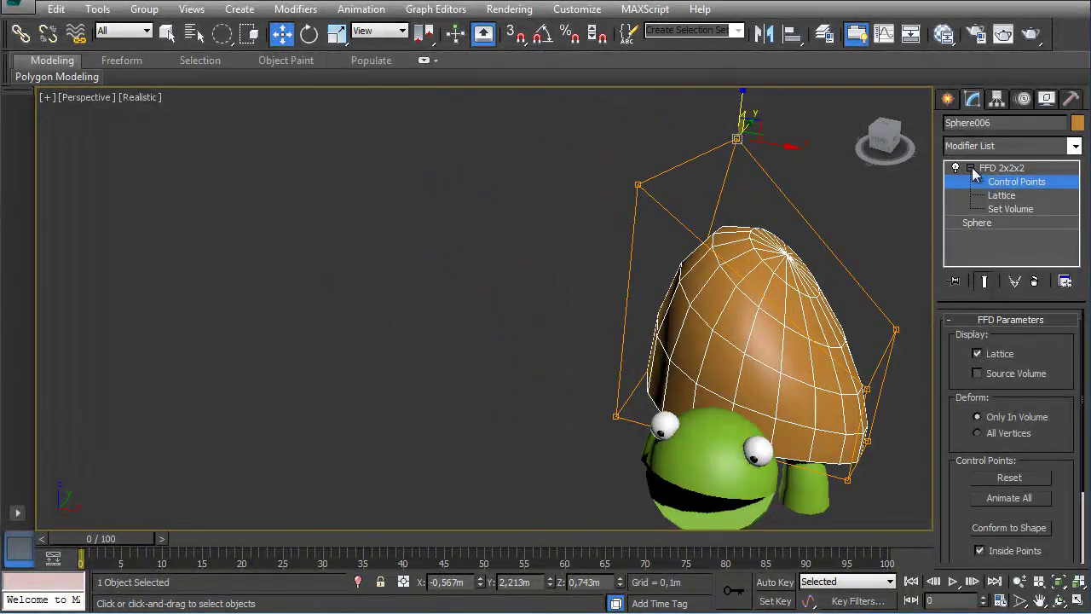
pyautogui.moveTo(638, 205); pyautogui.dragTo(568, 196, button='middle')
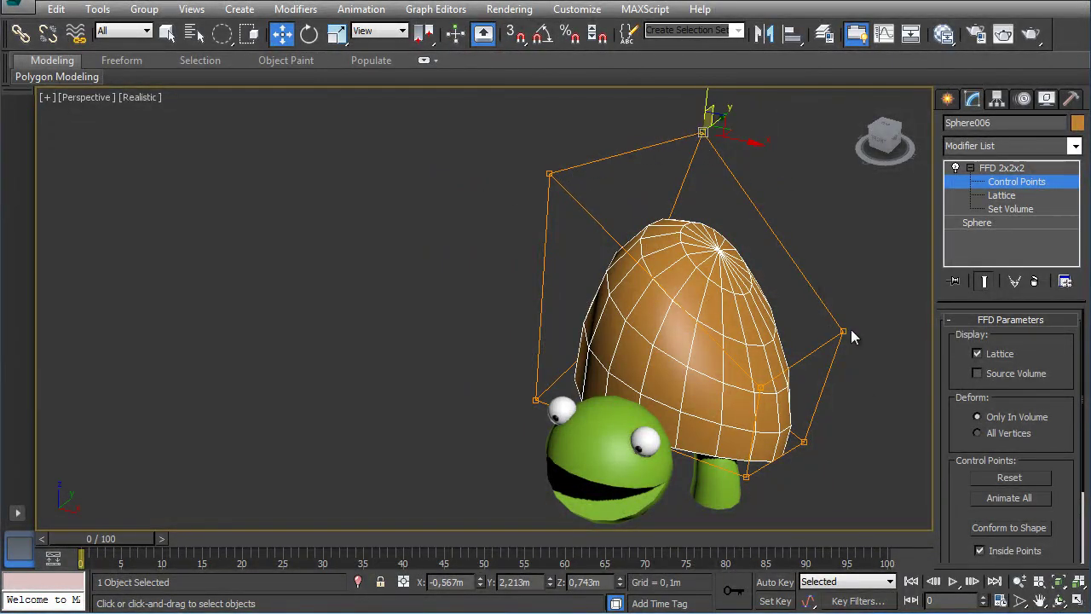
pyautogui.keyDown('alt'); pyautogui.moveTo(808, 331); pyautogui.dragTo(761, 316, button='middle'); pyautogui.keyUp('alt')
pyautogui.click(996, 169)
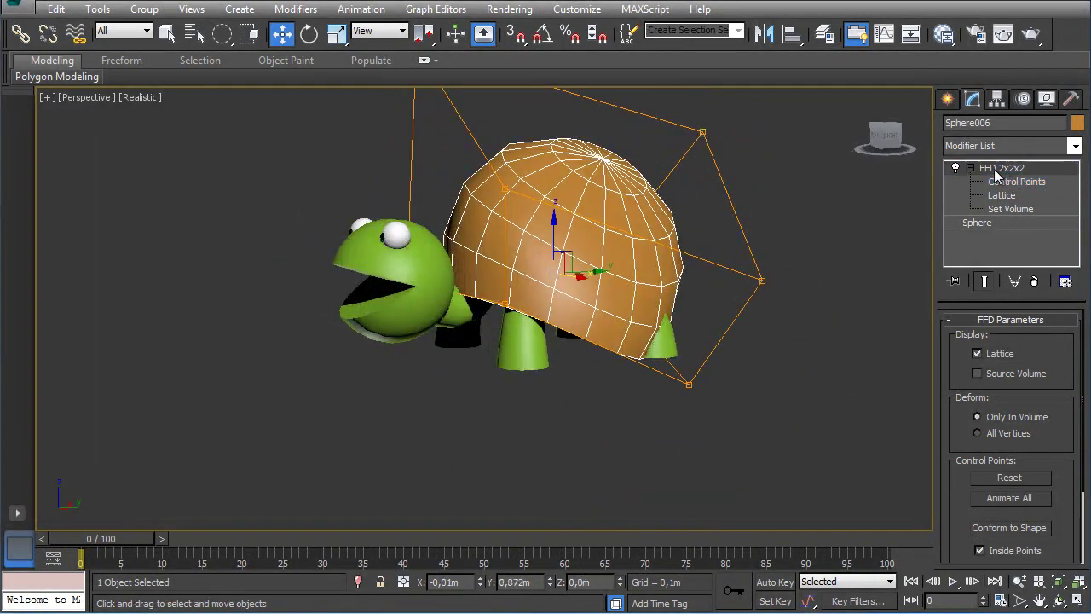
pyautogui.click(1035, 282)
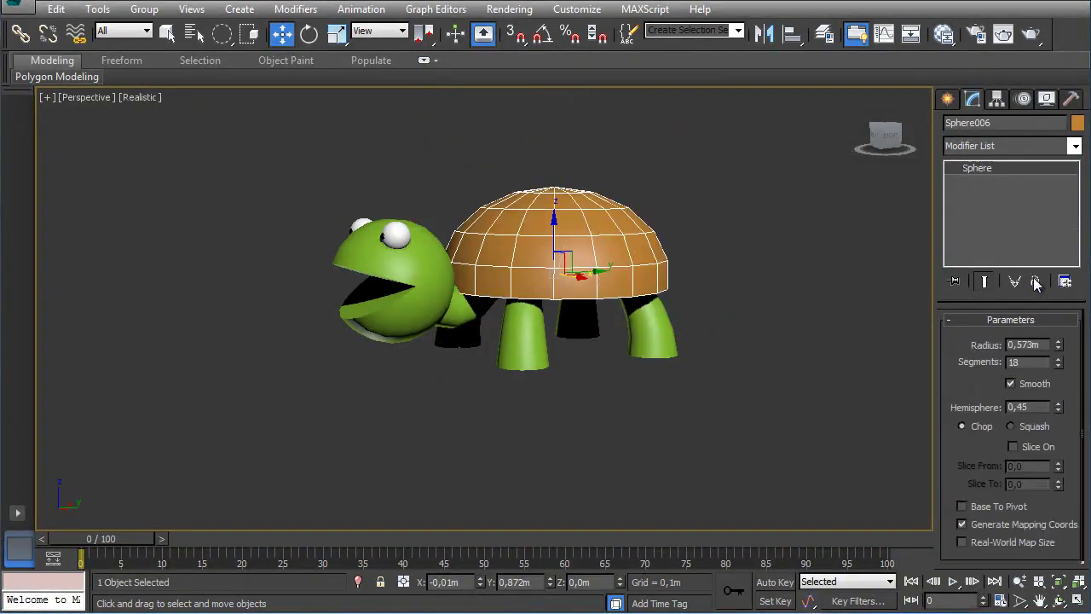
# Step: Apply an FFD 4x4x4 modifier to the shell and activate its Control Points level
pyautogui.click(1057, 150)
pyautogui.press('f')
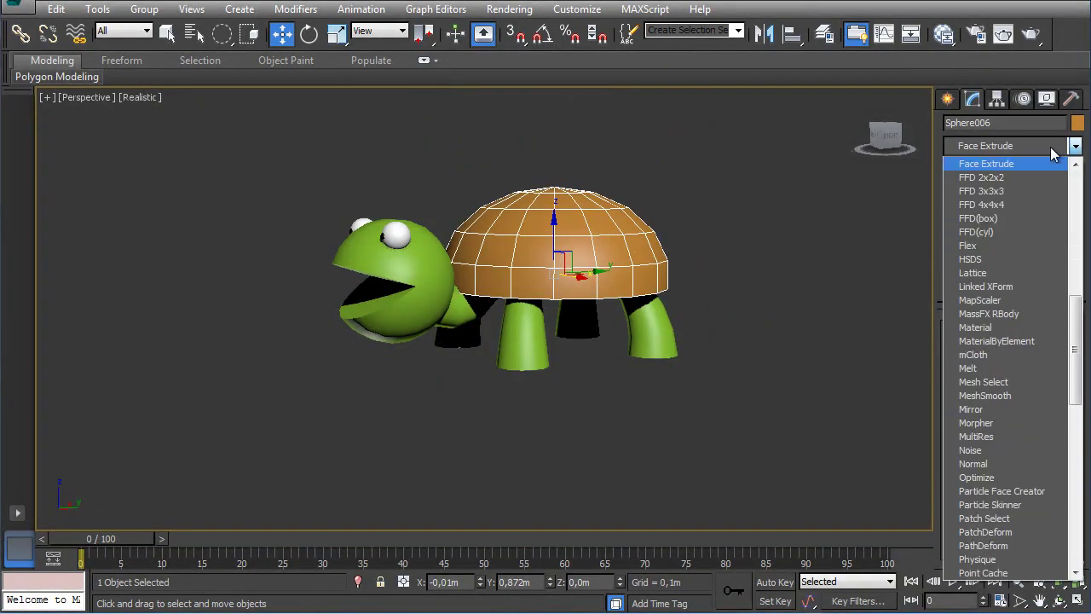
pyautogui.click(1026, 204)
pyautogui.keyDown('alt'); pyautogui.moveTo(528, 256); pyautogui.dragTo(574, 224, button='middle'); pyautogui.keyUp('alt')
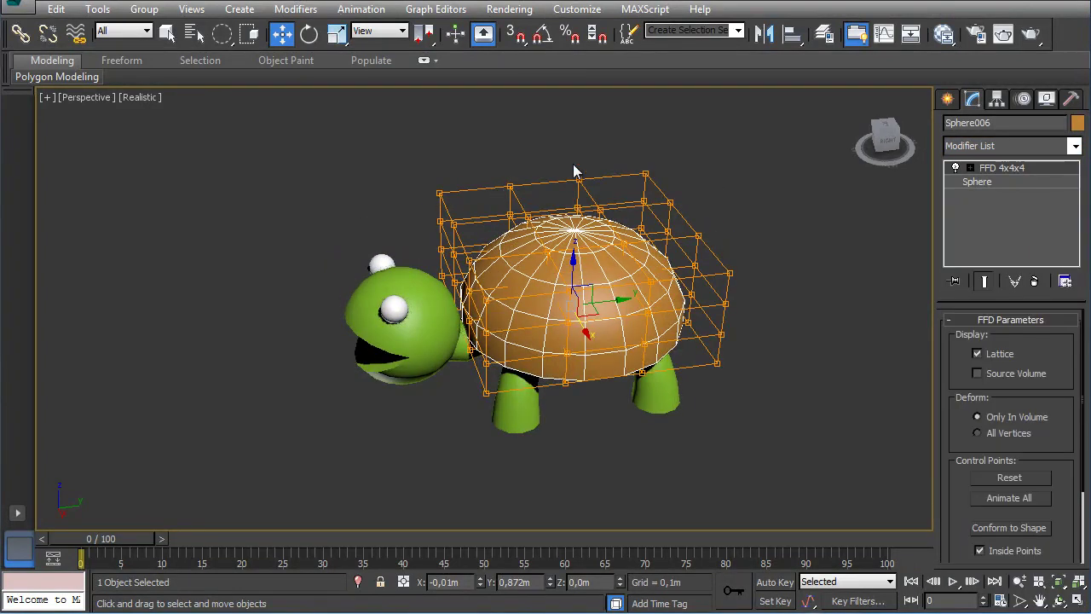
pyautogui.keyDown('alt'); pyautogui.moveTo(652, 183); pyautogui.dragTo(907, 227, button='middle'); pyautogui.keyUp('alt')
pyautogui.click(972, 168)
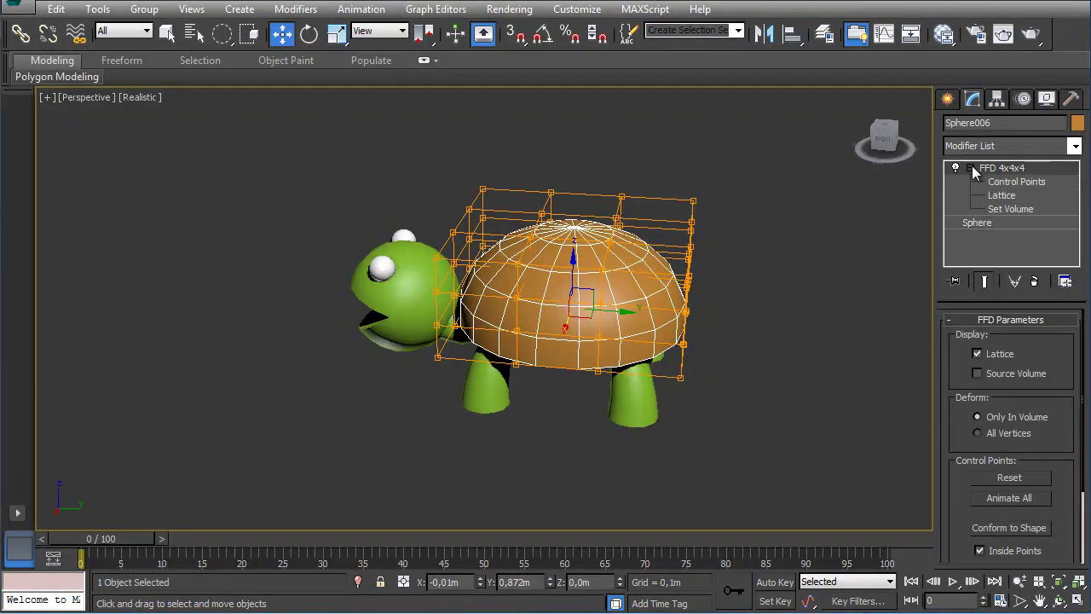
pyautogui.click(1009, 182)
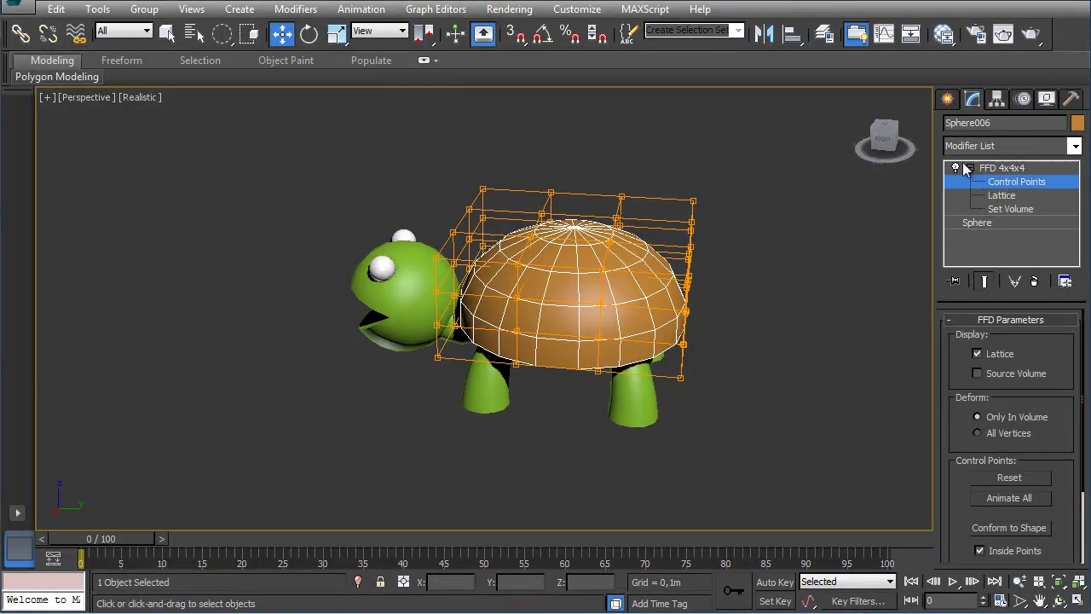
# Step: Select the lower middle control points at the shell's front and raise them to about Z 0,14 m, lifting the edge above the neck
pyautogui.keyDown('alt'); pyautogui.moveTo(747, 269); pyautogui.dragTo(710, 257, button='middle'); pyautogui.keyUp('alt')
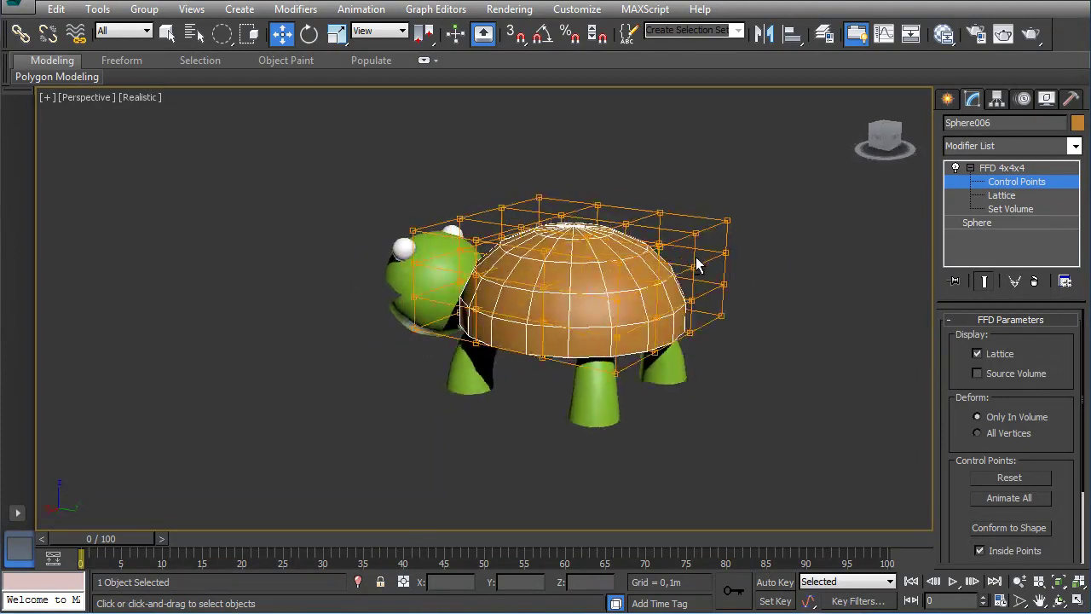
pyautogui.scroll(3, 517, 343)
pyautogui.keyDown('alt'); pyautogui.moveTo(517, 343); pyautogui.dragTo(835, 337, button='middle'); pyautogui.keyUp('alt')
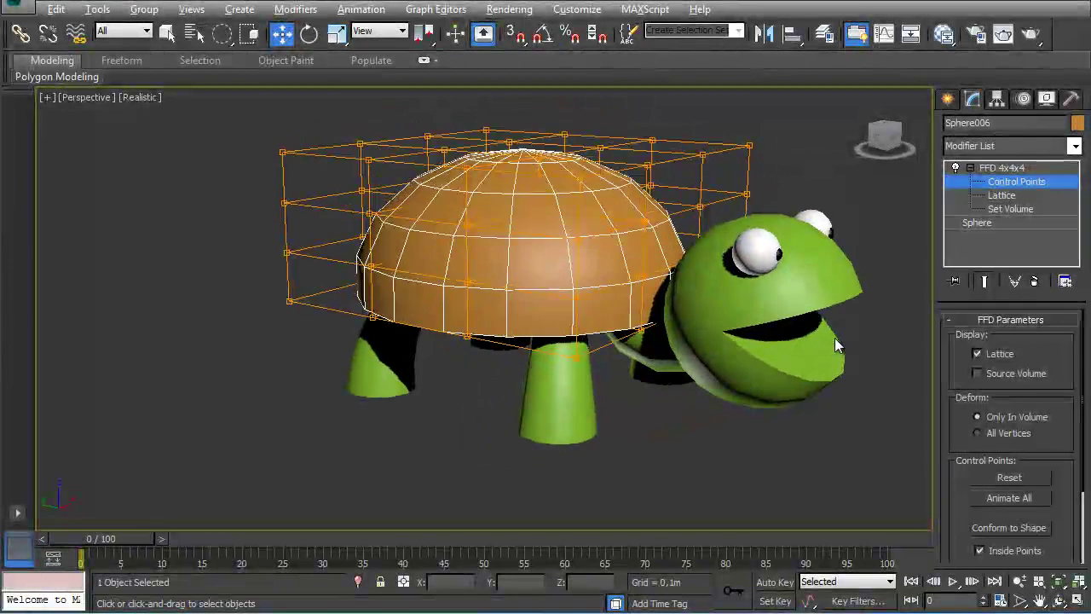
pyautogui.click(642, 274)
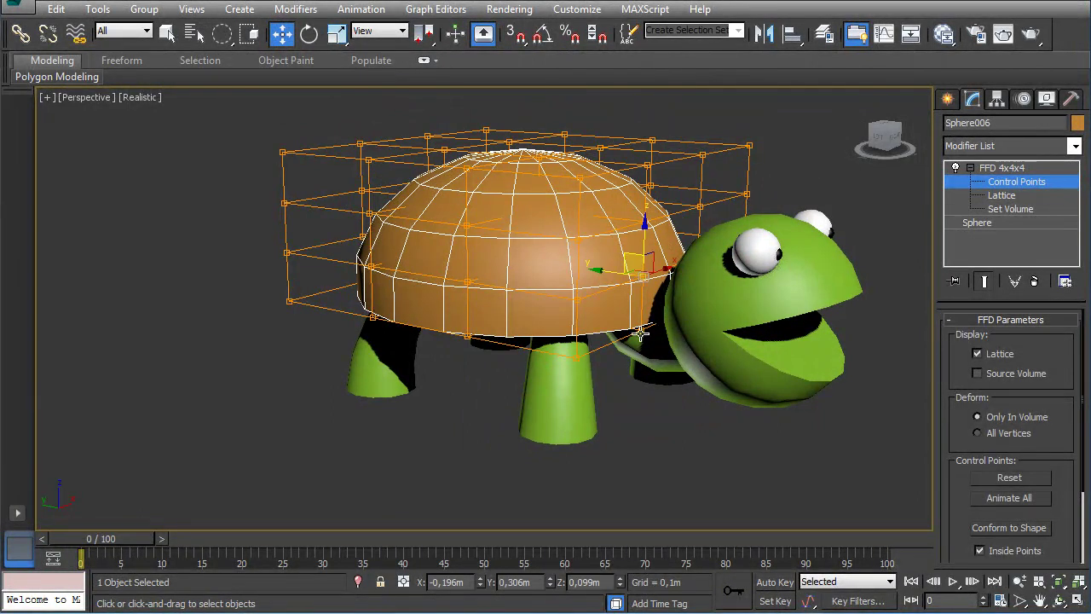
pyautogui.keyDown('alt'); pyautogui.moveTo(814, 365); pyautogui.dragTo(661, 375, button='middle'); pyautogui.keyUp('alt')
pyautogui.moveTo(734, 320); pyautogui.dragTo(738, 317)
pyautogui.moveTo(731, 368); pyautogui.dragTo(758, 410)
pyautogui.keyDown('alt'); pyautogui.moveTo(758, 410); pyautogui.dragTo(699, 341, button='middle'); pyautogui.keyUp('alt')
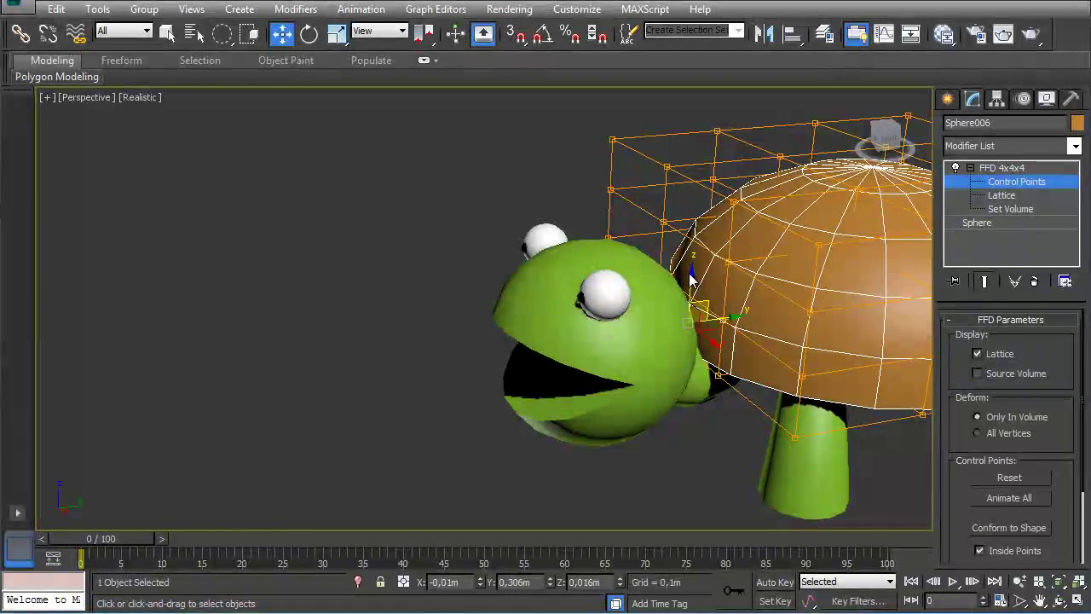
pyautogui.moveTo(691, 270); pyautogui.dragTo(694, 235)
pyautogui.keyDown('alt'); pyautogui.moveTo(694, 234); pyautogui.dragTo(726, 284, button='middle'); pyautogui.keyUp('alt')
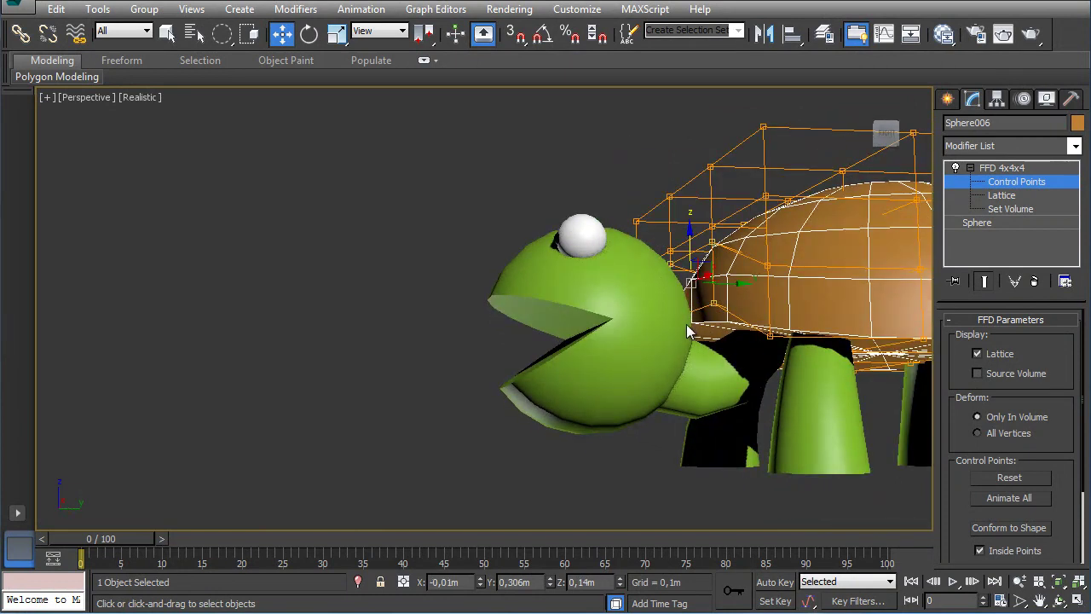
# Step: Select the lower middle control points on both sides of the shell and lower them to about Z -0,074 m
pyautogui.moveTo(715, 353)
pyautogui.keyDown('alt'); pyautogui.mouseDown(button='middle')
pyautogui.moveTo(754, 368)
pyautogui.moveTo(895, 375)
pyautogui.moveTo(722, 375)
pyautogui.moveTo(717, 348)
pyautogui.moveTo(755, 369)
pyautogui.moveTo(658, 334)
pyautogui.moveTo(707, 254)
pyautogui.moveTo(730, 309)
pyautogui.moveTo(689, 337)
pyautogui.moveTo(609, 342)
pyautogui.moveTo(727, 346)
pyautogui.moveTo(712, 341)
pyautogui.moveTo(698, 358)
pyautogui.mouseUp(button='middle'); pyautogui.keyUp('alt')
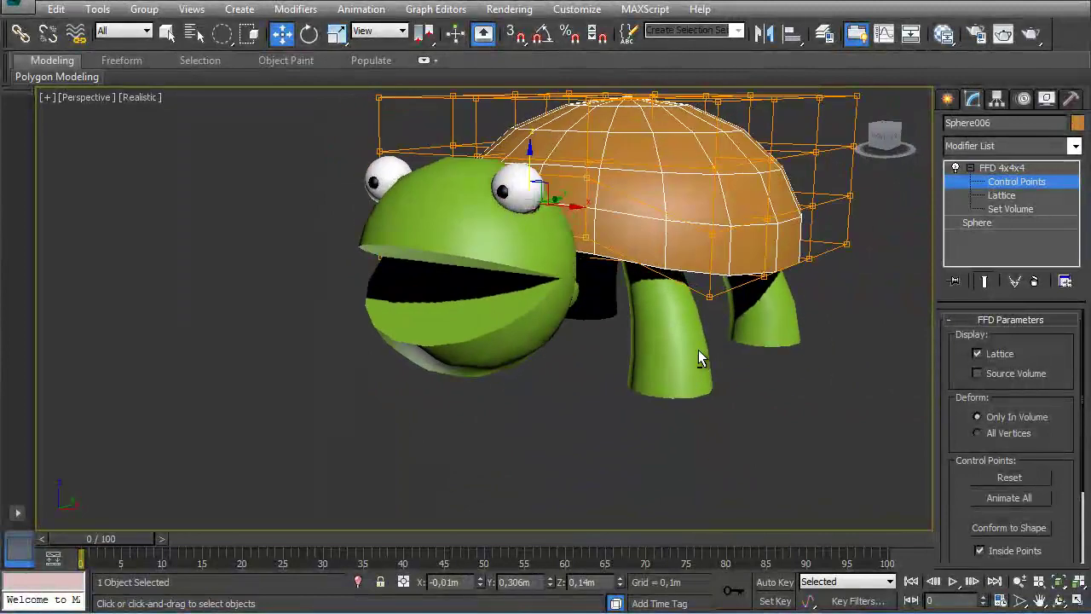
pyautogui.click(815, 227)
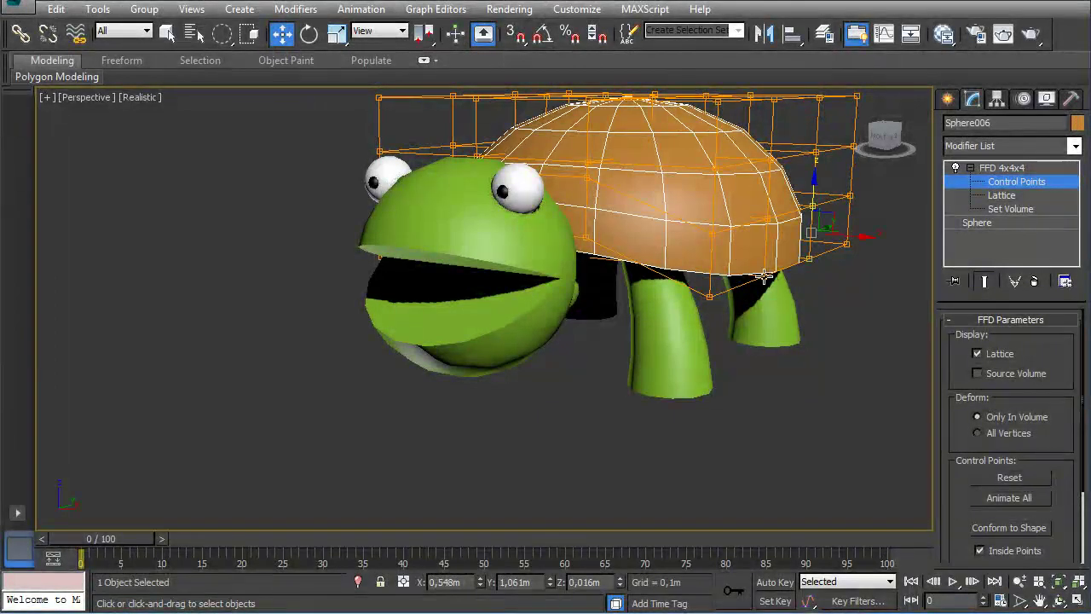
pyautogui.click(763, 227)
pyautogui.keyDown('alt'); pyautogui.moveTo(762, 227); pyautogui.dragTo(583, 310, button='middle'); pyautogui.keyUp('alt')
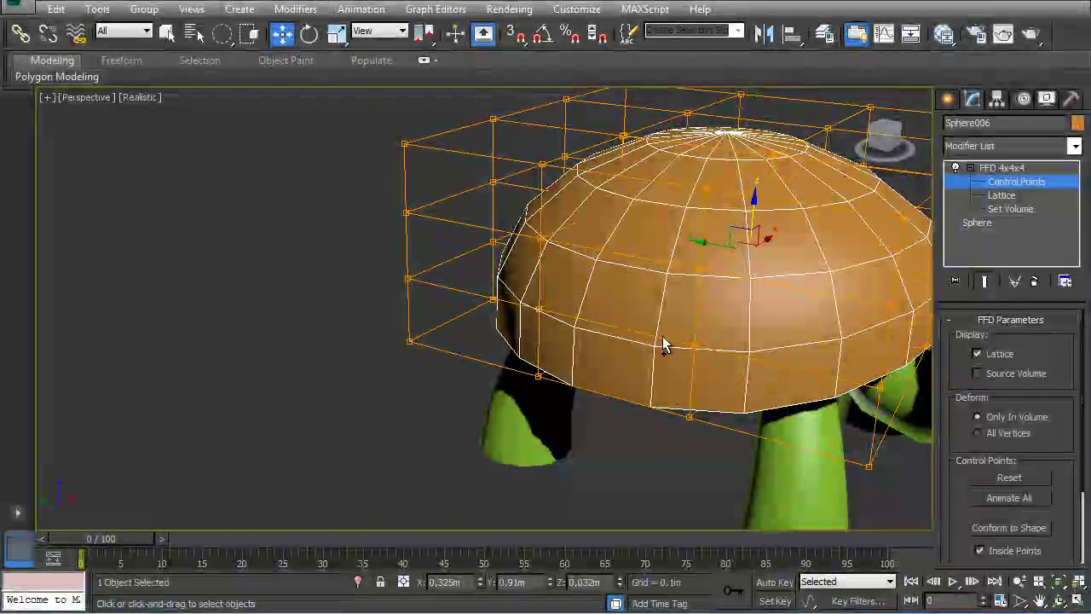
pyautogui.click(695, 345)
pyautogui.click(688, 414)
pyautogui.click(552, 385)
pyautogui.keyDown('alt'); pyautogui.moveTo(738, 294); pyautogui.dragTo(714, 239, button='middle'); pyautogui.keyUp('alt')
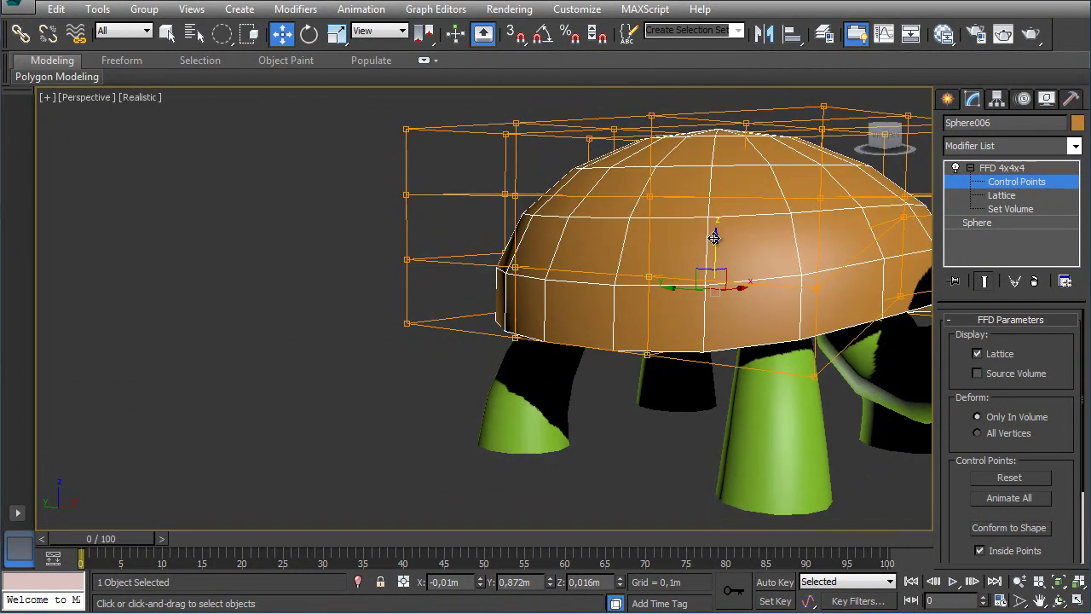
pyautogui.moveTo(714, 244); pyautogui.dragTo(721, 280)
# Step: Switch to a rectangular selection region and, viewed from above, select the outer lattice control points along both long sides of the shell
pyautogui.scroll(-3, 721, 279)
pyautogui.keyDown('alt'); pyautogui.moveTo(722, 280); pyautogui.dragTo(579, 334, button='middle'); pyautogui.keyUp('alt')
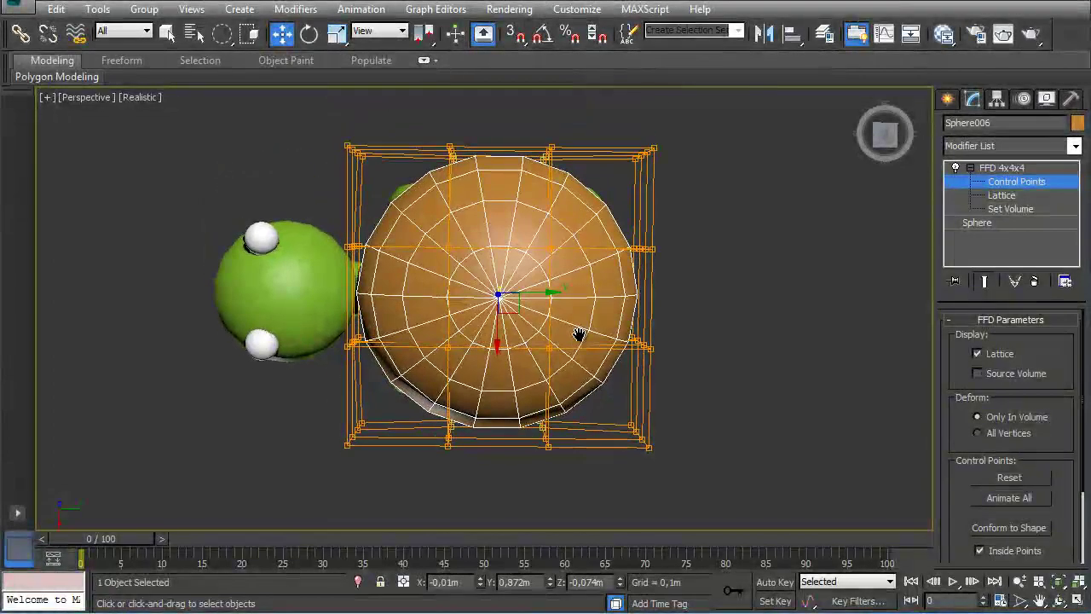
pyautogui.click(622, 168)
pyautogui.moveTo(228, 40); pyautogui.dragTo(230, 63)
pyautogui.moveTo(687, 195); pyautogui.dragTo(689, 198)
pyautogui.moveTo(358, 503); pyautogui.dragTo(286, 504)
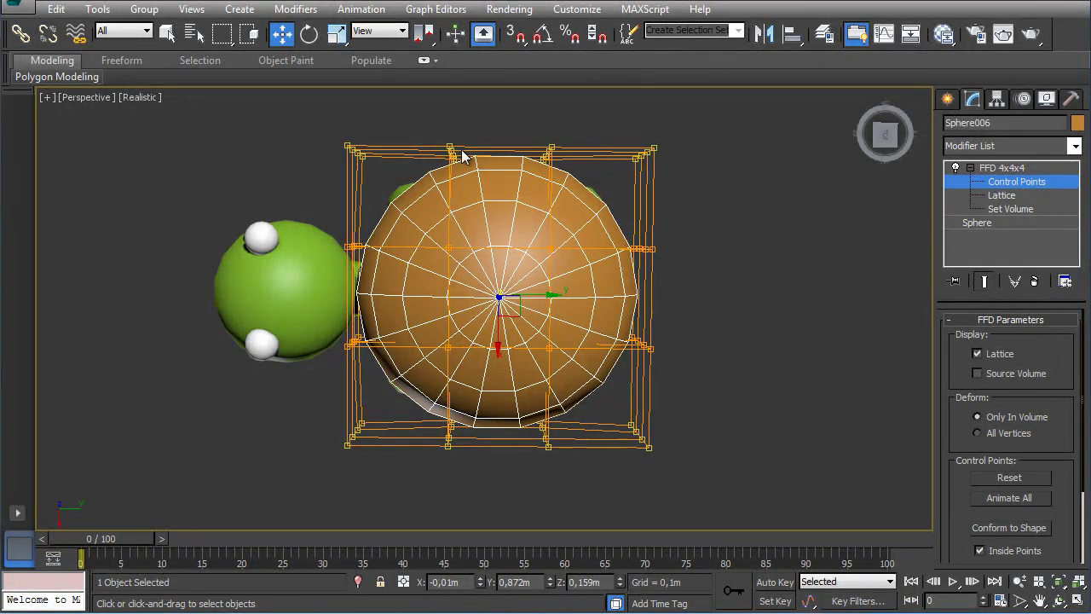
pyautogui.click(700, 120)
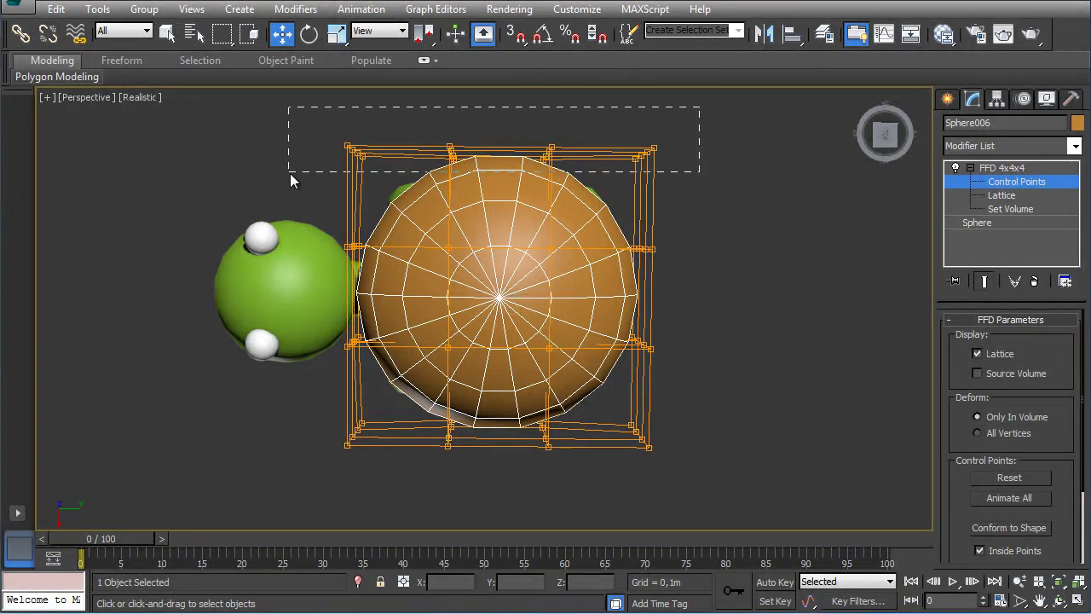
pyautogui.moveTo(290, 174); pyautogui.dragTo(289, 173)
pyautogui.moveTo(313, 393); pyautogui.dragTo(709, 499)
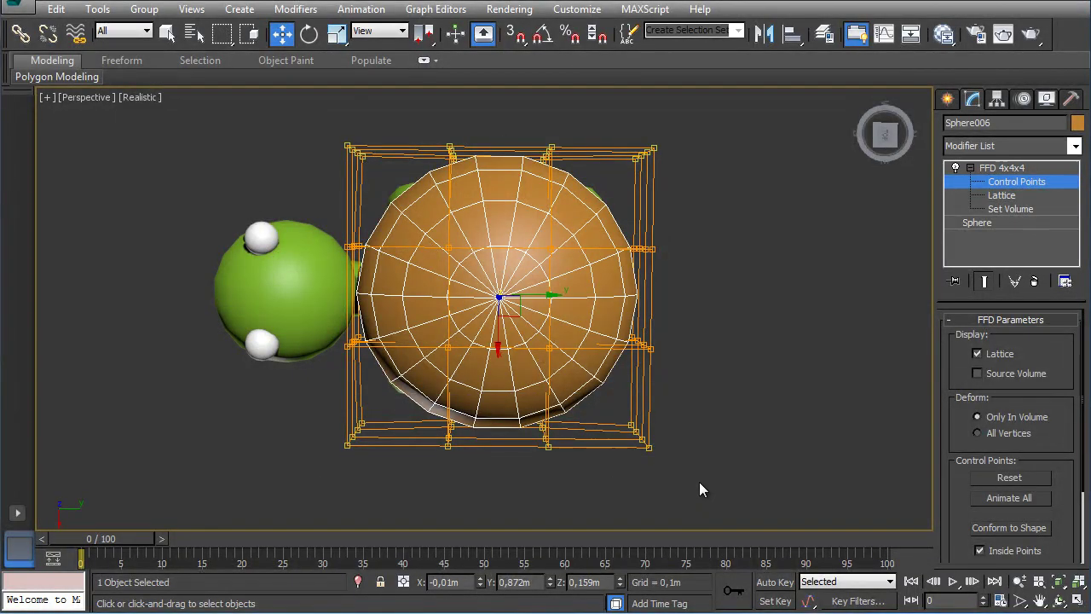
# Step: Scale the selected side control points along the X axis to slightly narrow the shell, and finish editing the lattice points
pyautogui.click(337, 35)
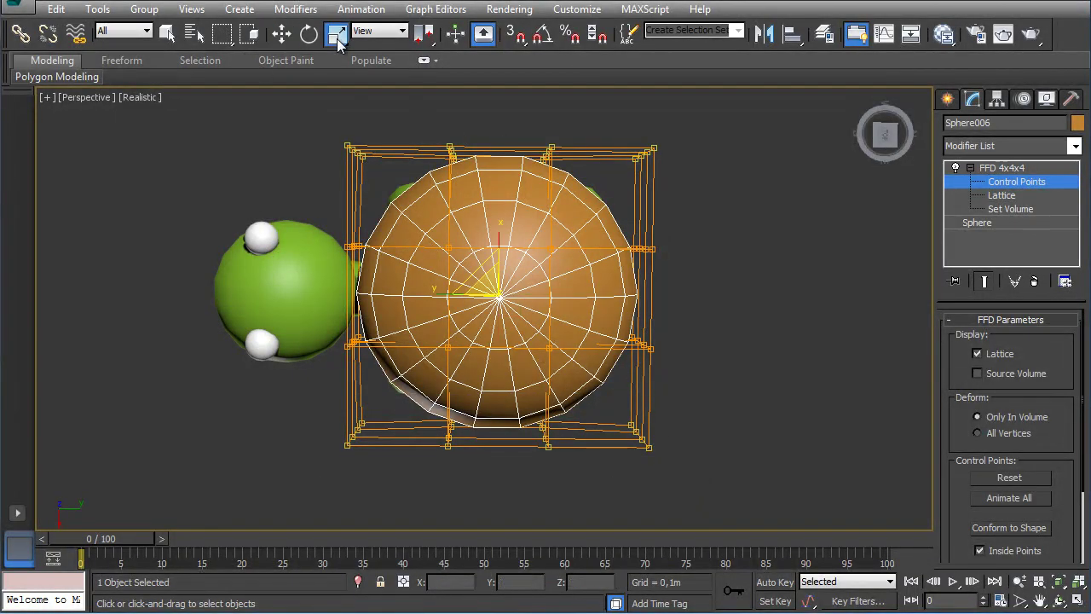
pyautogui.moveTo(499, 236); pyautogui.dragTo(502, 256)
pyautogui.keyDown('alt'); pyautogui.moveTo(584, 358); pyautogui.dragTo(591, 298, button='middle'); pyautogui.keyUp('alt')
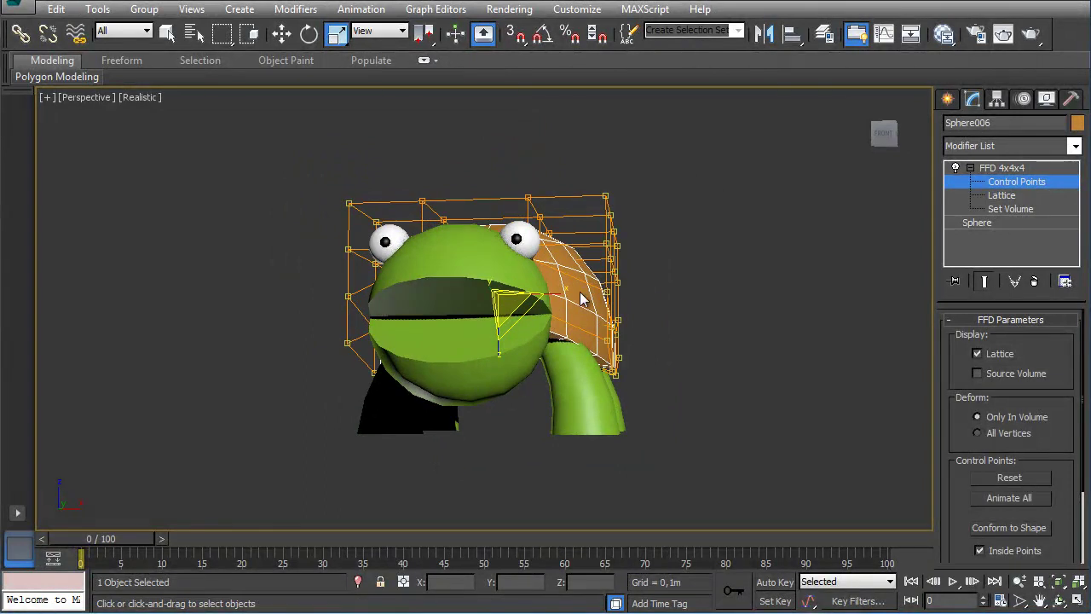
pyautogui.moveTo(561, 296); pyautogui.dragTo(622, 310)
pyautogui.keyDown('alt'); pyautogui.moveTo(621, 310); pyautogui.dragTo(506, 386, button='middle'); pyautogui.keyUp('alt')
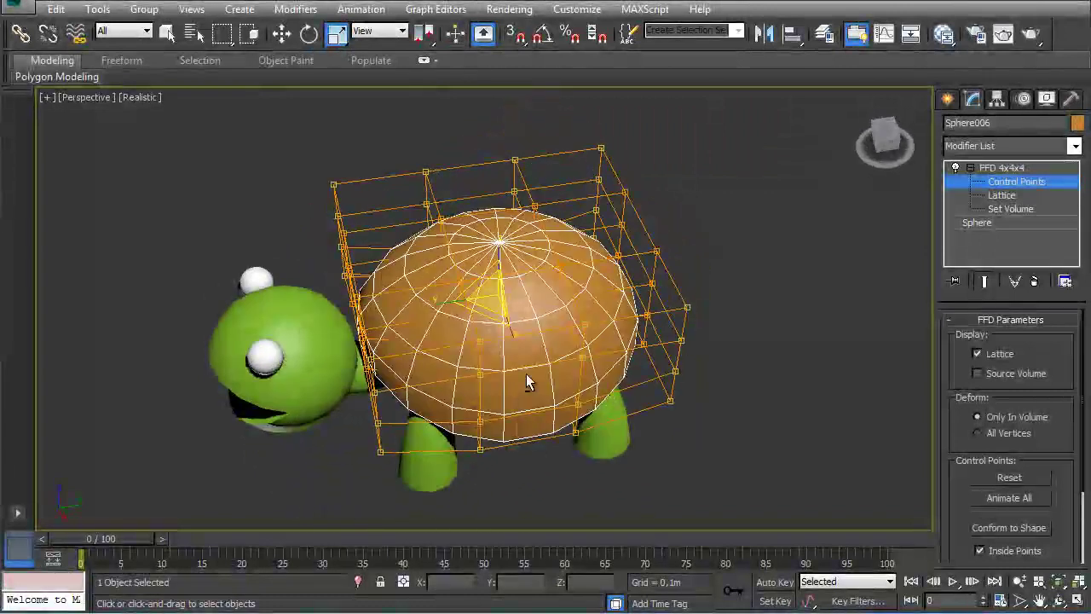
pyautogui.click(970, 168)
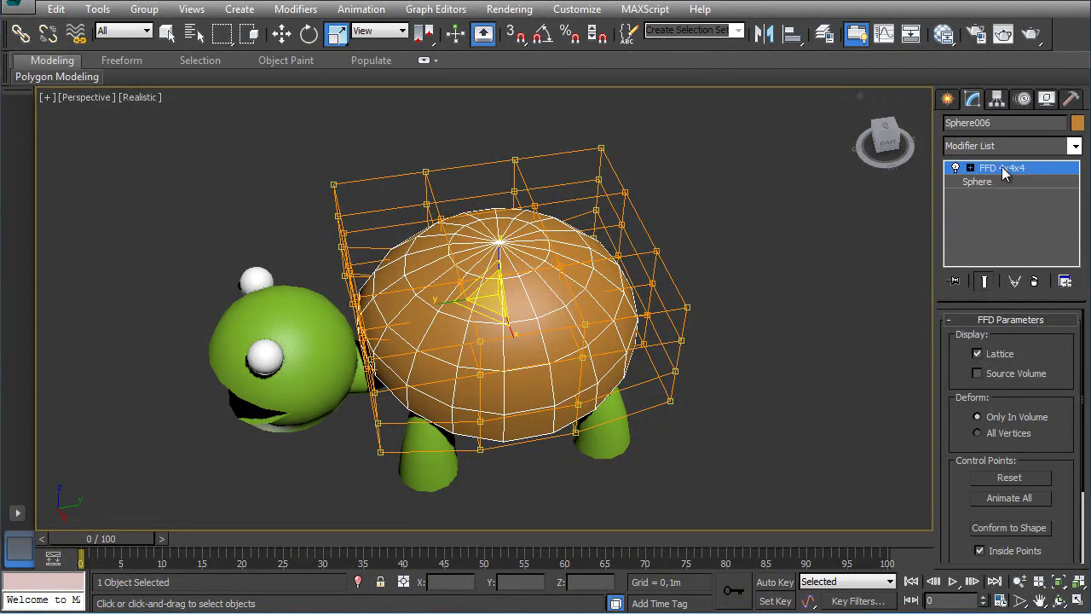
# Step: Switch to the Move tool and examine the turtle's parts and their modifiers, from the shell's FFD 4x4x4 to the front leg's Bend
pyautogui.keyDown('alt'); pyautogui.moveTo(884, 221); pyautogui.dragTo(801, 235, button='middle'); pyautogui.keyUp('alt')
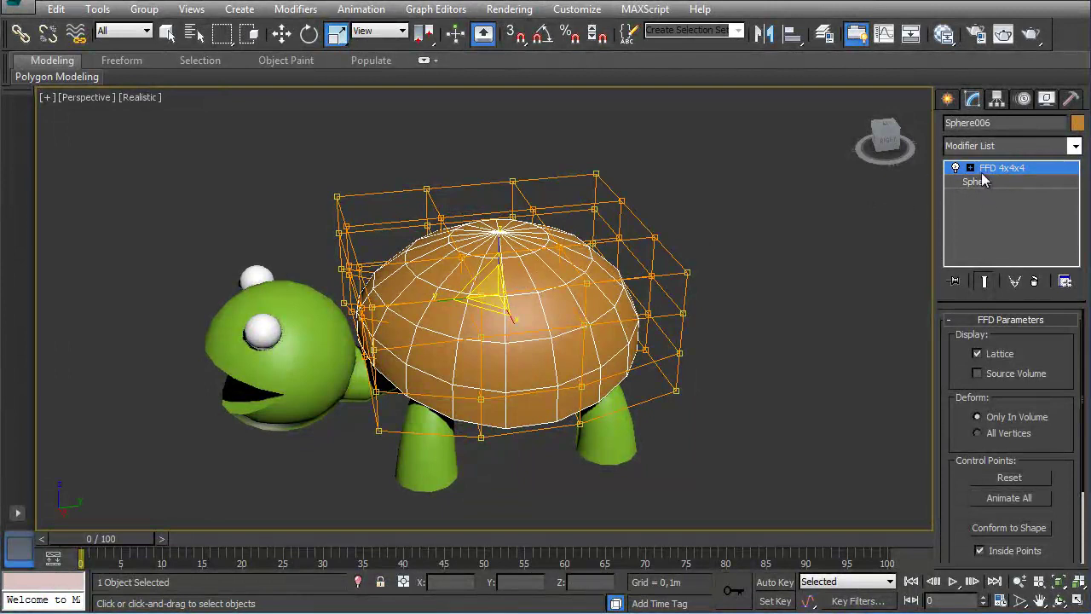
pyautogui.press('x')
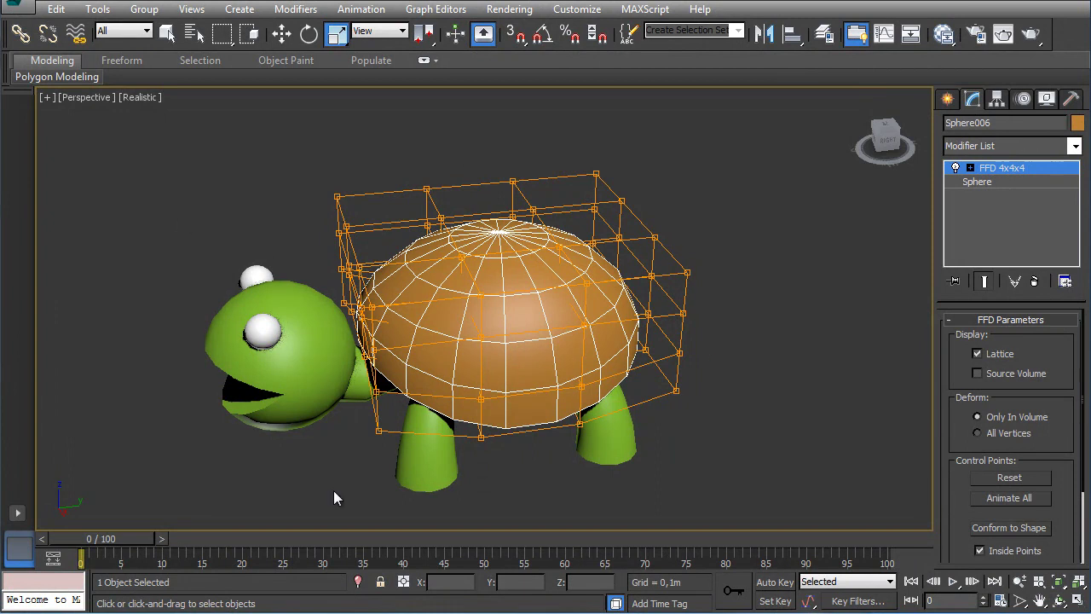
pyautogui.press('w')
pyautogui.click(989, 170)
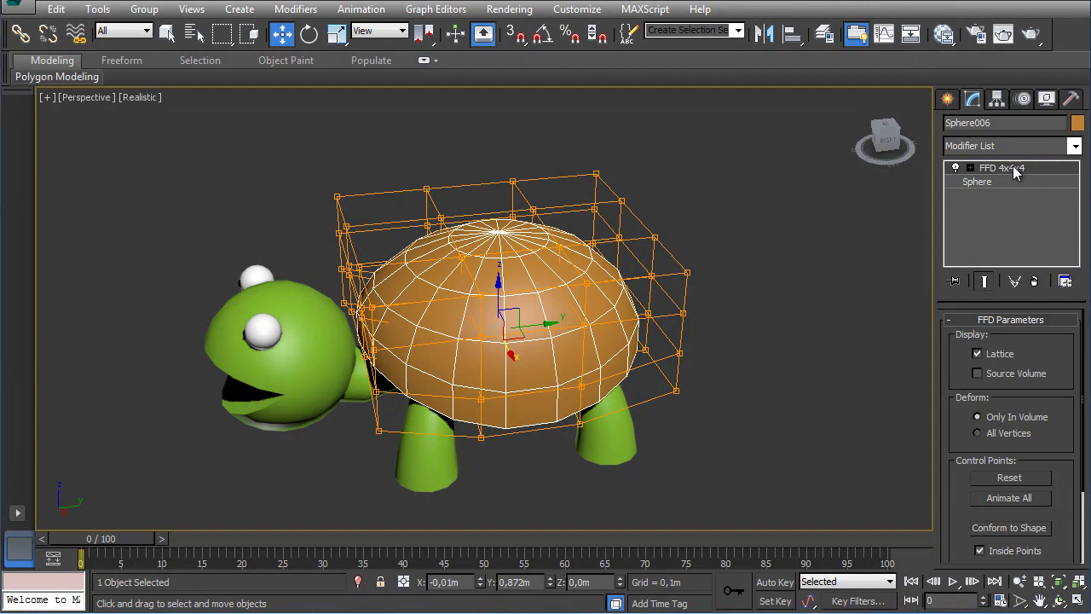
pyautogui.click(665, 198)
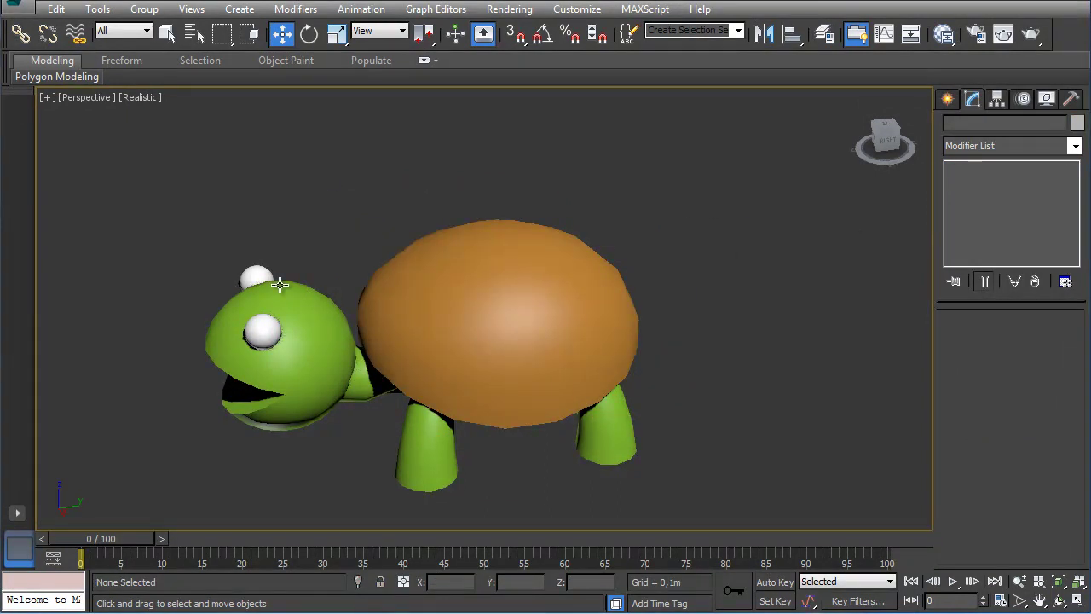
pyautogui.click(250, 295)
pyautogui.click(262, 329)
pyautogui.click(421, 445)
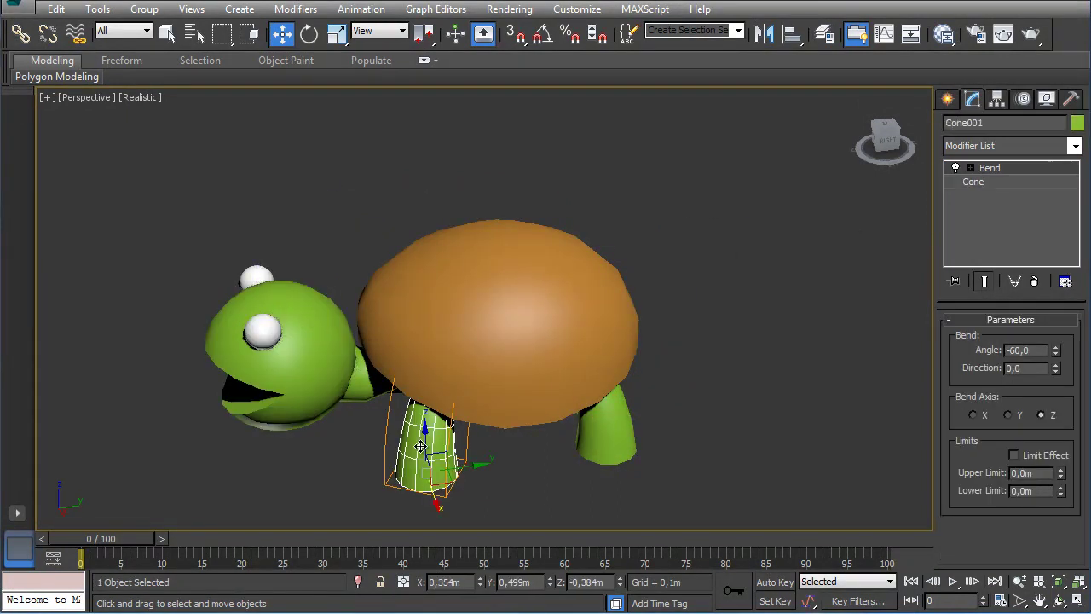
pyautogui.click(674, 335)
pyautogui.moveTo(594, 372)
pyautogui.keyDown('alt'); pyautogui.mouseDown(button='middle')
pyautogui.moveTo(528, 359)
pyautogui.moveTo(713, 337)
pyautogui.moveTo(472, 349)
pyautogui.moveTo(485, 367)
pyautogui.moveTo(596, 344)
pyautogui.moveTo(453, 355)
pyautogui.moveTo(591, 367)
pyautogui.moveTo(728, 350)
pyautogui.moveTo(485, 363)
pyautogui.moveTo(530, 379)
pyautogui.moveTo(591, 360)
pyautogui.moveTo(582, 366)
pyautogui.moveTo(616, 370)
pyautogui.moveTo(520, 359)
pyautogui.moveTo(726, 343)
pyautogui.moveTo(592, 360)
pyautogui.moveTo(608, 358)
pyautogui.mouseUp(button='middle'); pyautogui.keyUp('alt')
# Step: Show the home grid in the perspective view and select all parts of the turtle
pyautogui.press('g')
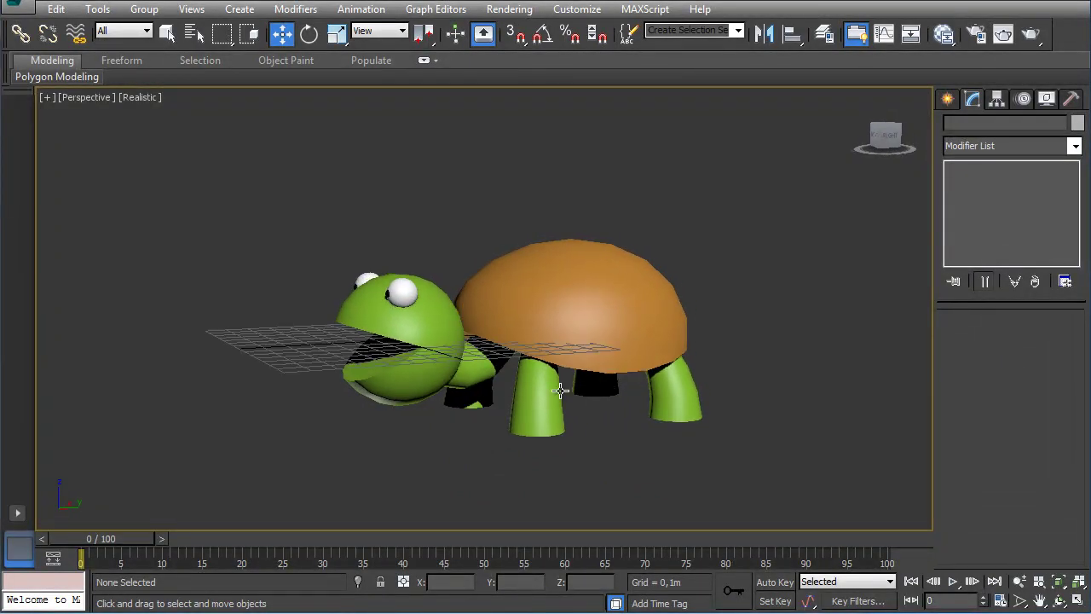
pyautogui.keyDown('alt'); pyautogui.moveTo(446, 370); pyautogui.dragTo(601, 333, button='middle'); pyautogui.keyUp('alt')
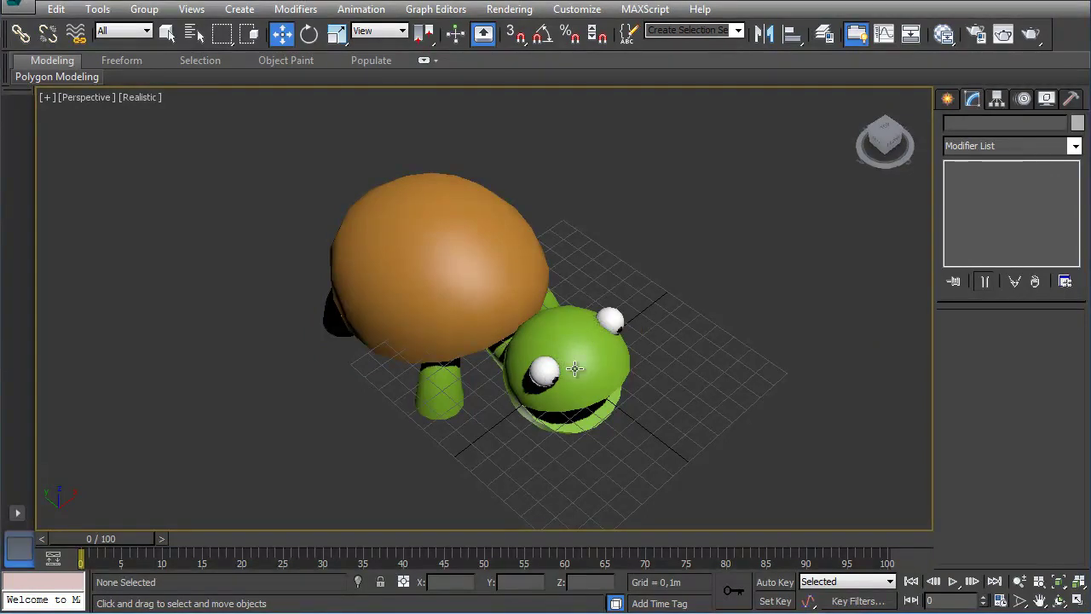
pyautogui.keyDown('alt'); pyautogui.moveTo(596, 362); pyautogui.dragTo(303, 205, button='middle'); pyautogui.keyUp('alt')
pyautogui.moveTo(646, 427); pyautogui.dragTo(646, 428)
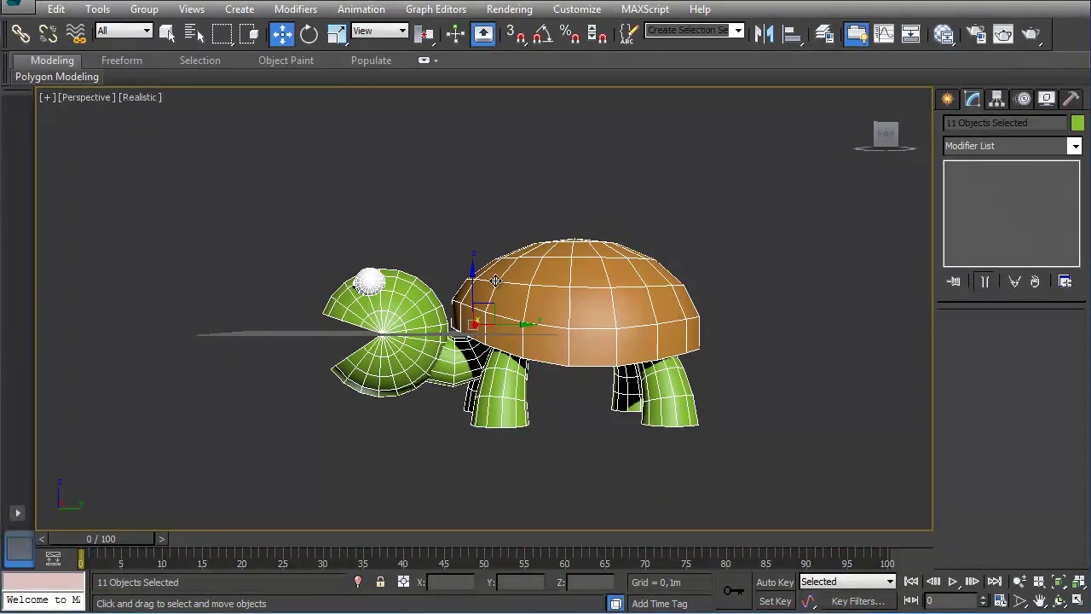
# Step: In the Left view, move the whole turtle so its feet rest on the ground line and its shell is centred over the origin
pyautogui.press('l')
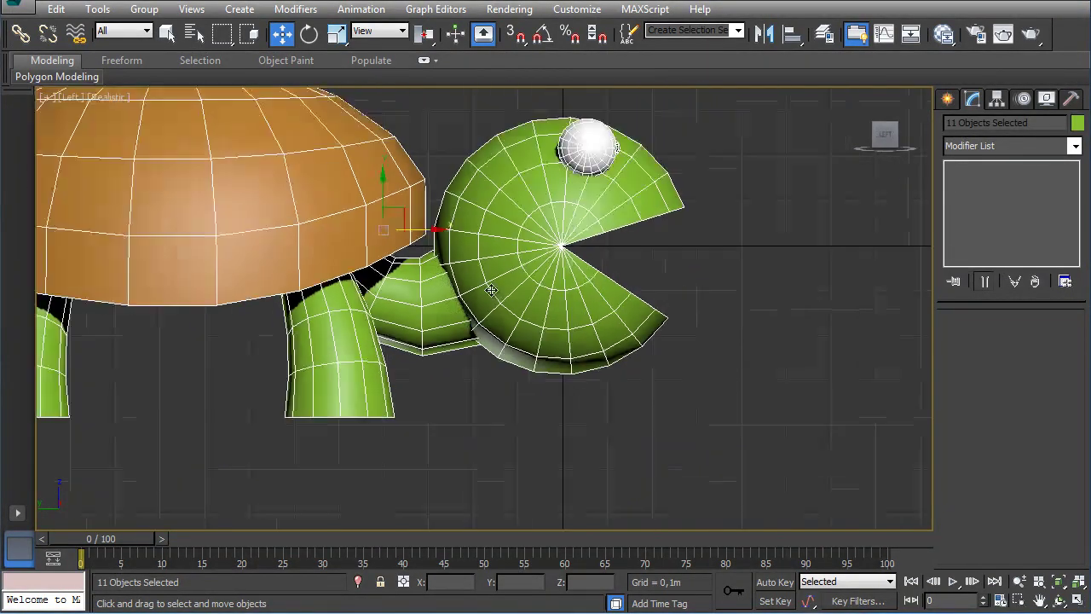
pyautogui.moveTo(457, 361); pyautogui.dragTo(597, 304)
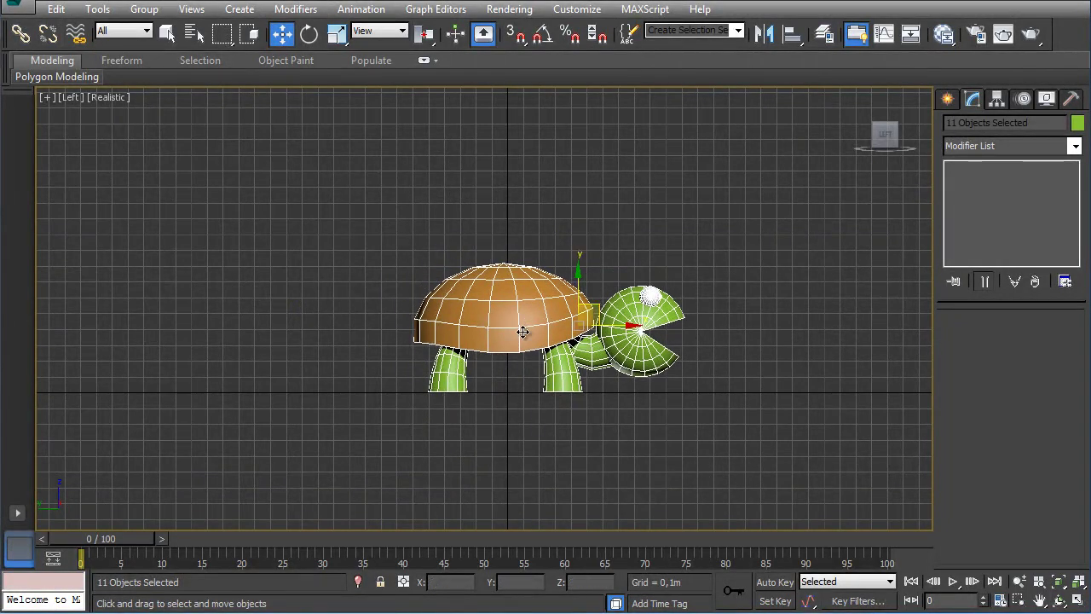
pyautogui.scroll(8, 468, 414)
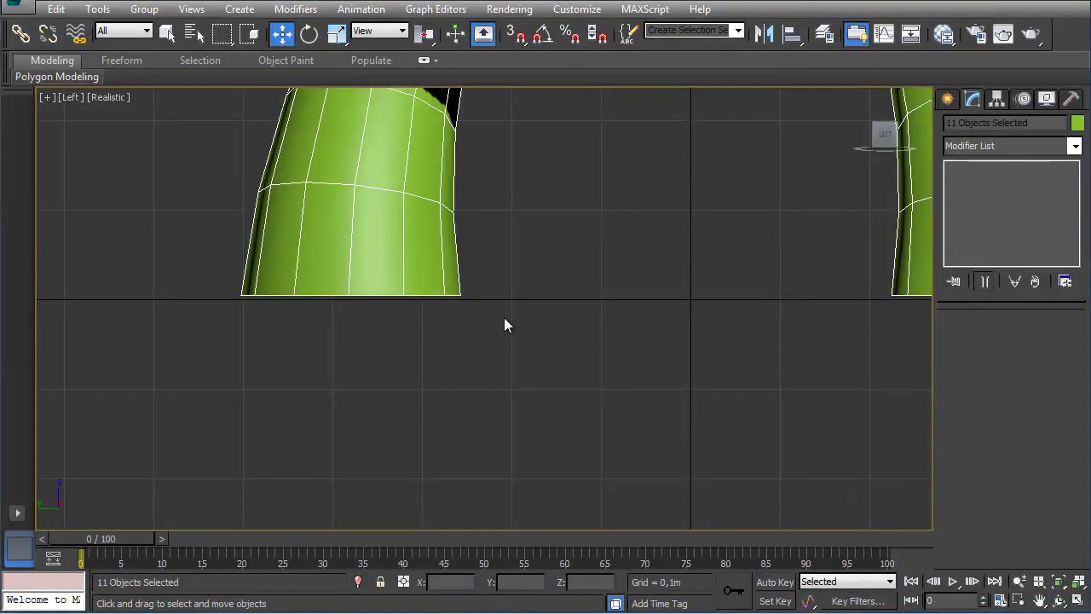
pyautogui.scroll(-8, 623, 320)
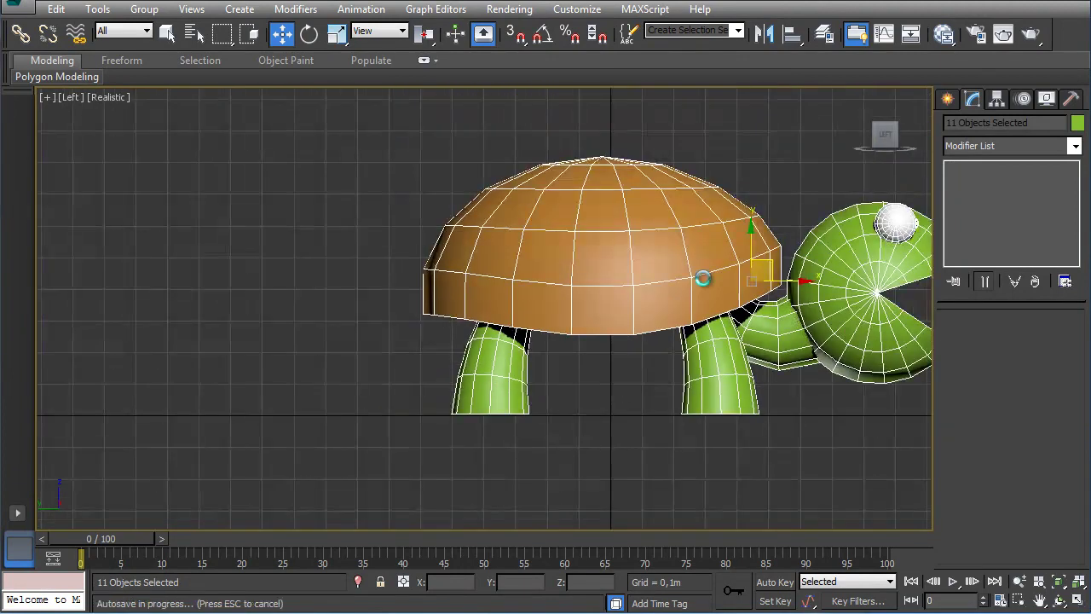
pyautogui.moveTo(754, 241); pyautogui.dragTo(750, 241)
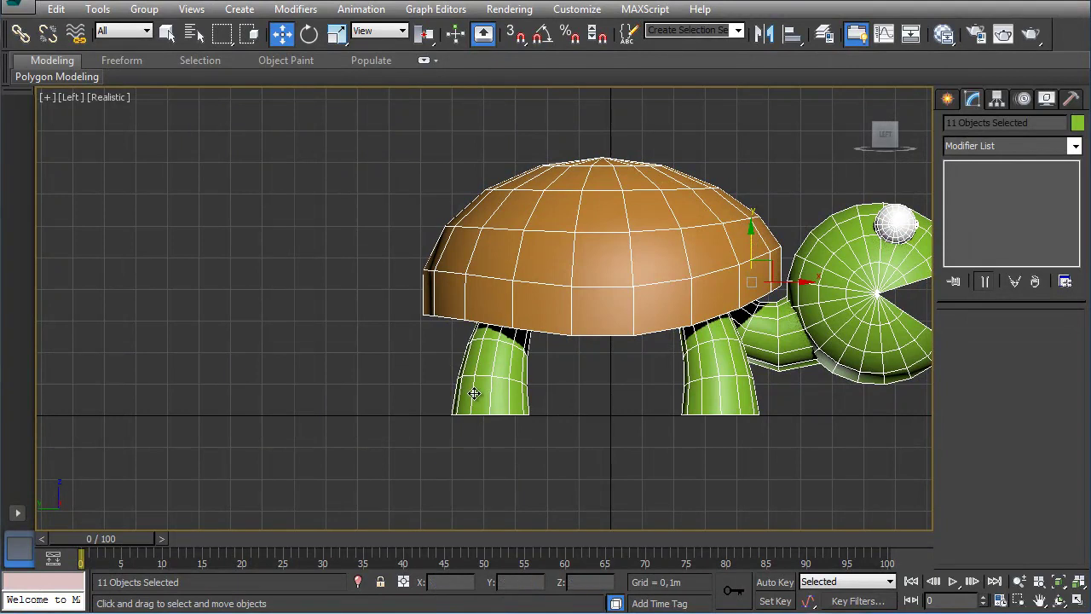
# Step: In the Front view, shift the turtle along X to centre it on the vertical axis, then return to perspective and clear the selection
pyautogui.press('f')
pyautogui.scroll(-4, 413, 407)
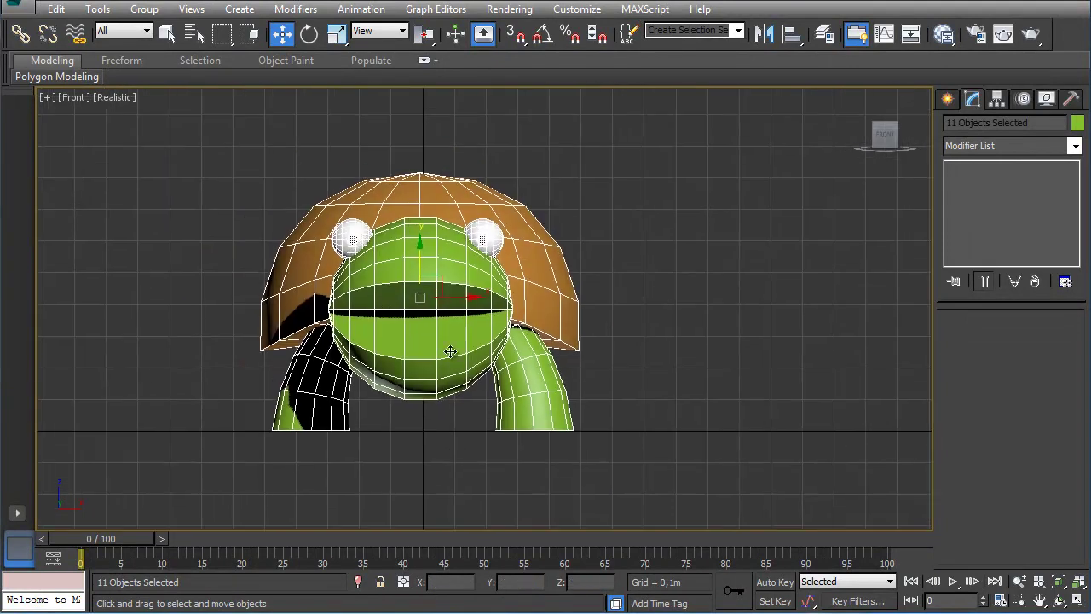
pyautogui.moveTo(467, 293); pyautogui.dragTo(465, 301)
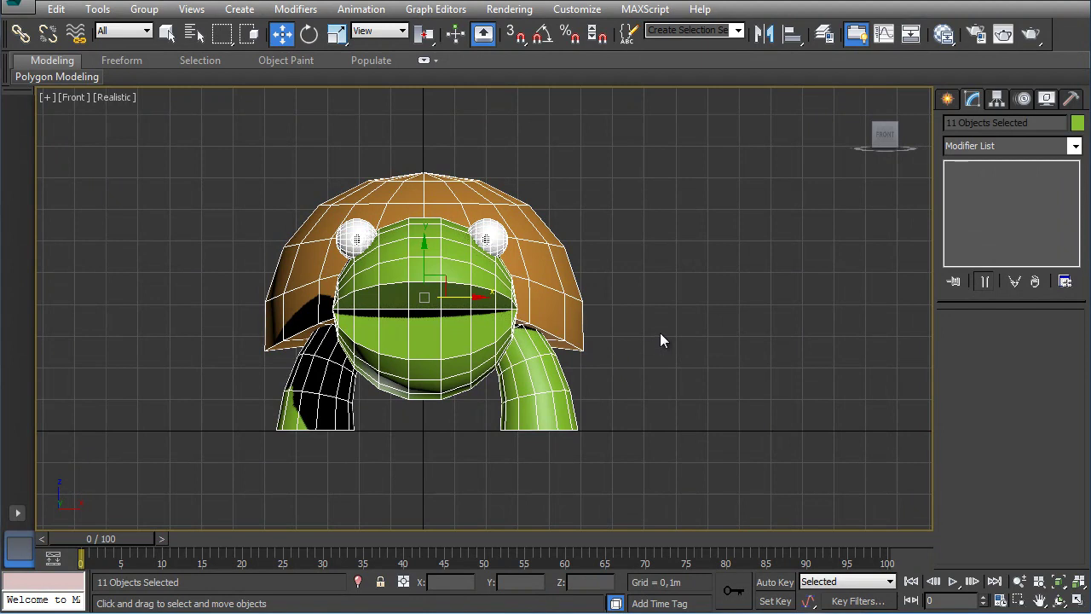
pyautogui.press('p')
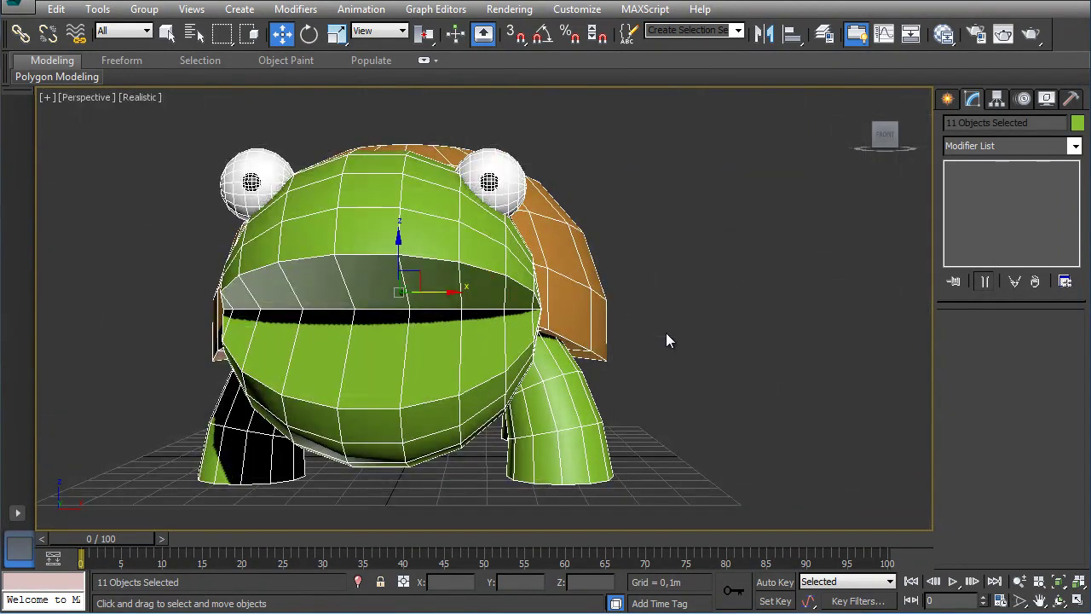
pyautogui.scroll(-4, 663, 337)
pyautogui.scroll(3, 631, 350)
pyautogui.click(630, 220)
pyautogui.keyDown('alt'); pyautogui.moveTo(630, 220); pyautogui.dragTo(631, 370, button='middle'); pyautogui.keyUp('alt')
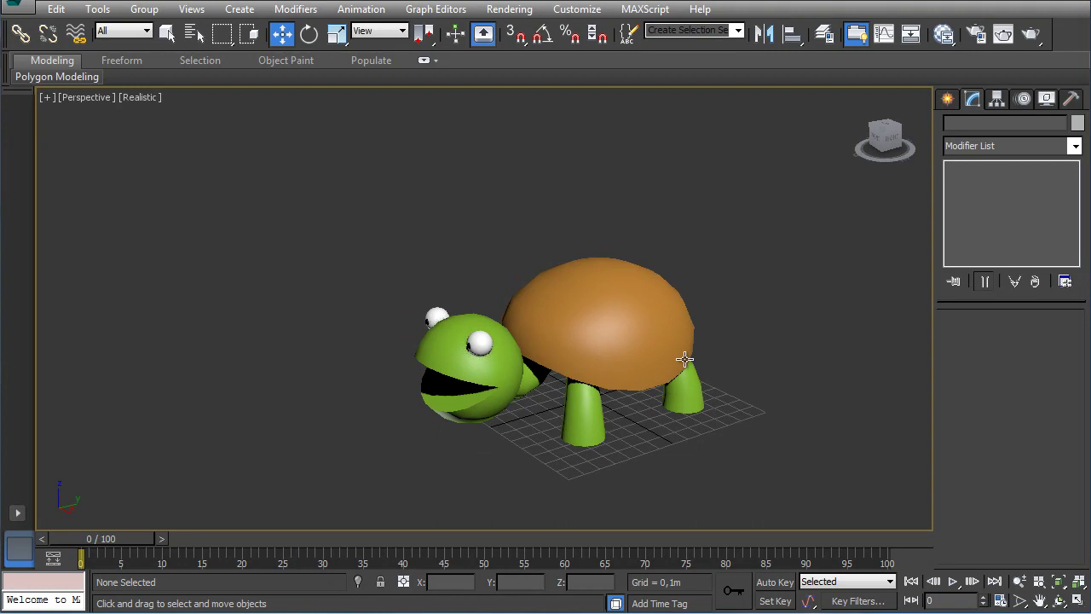
# Step: Select the head sphere, open its Object Color palette and accept the current green
pyautogui.click(659, 323)
pyautogui.click(398, 312)
pyautogui.click(428, 348)
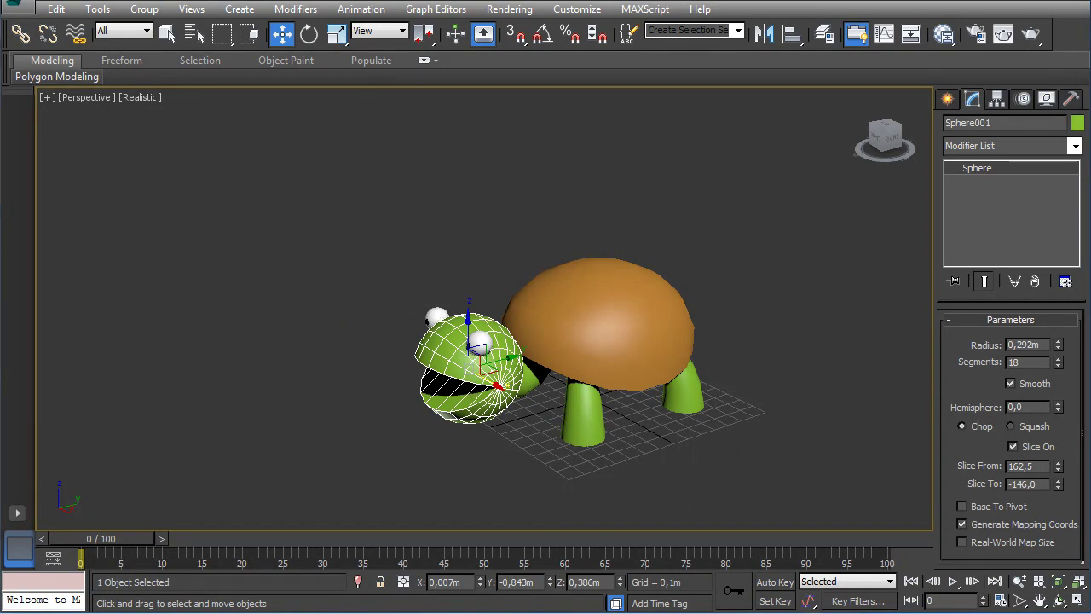
pyautogui.click(1077, 124)
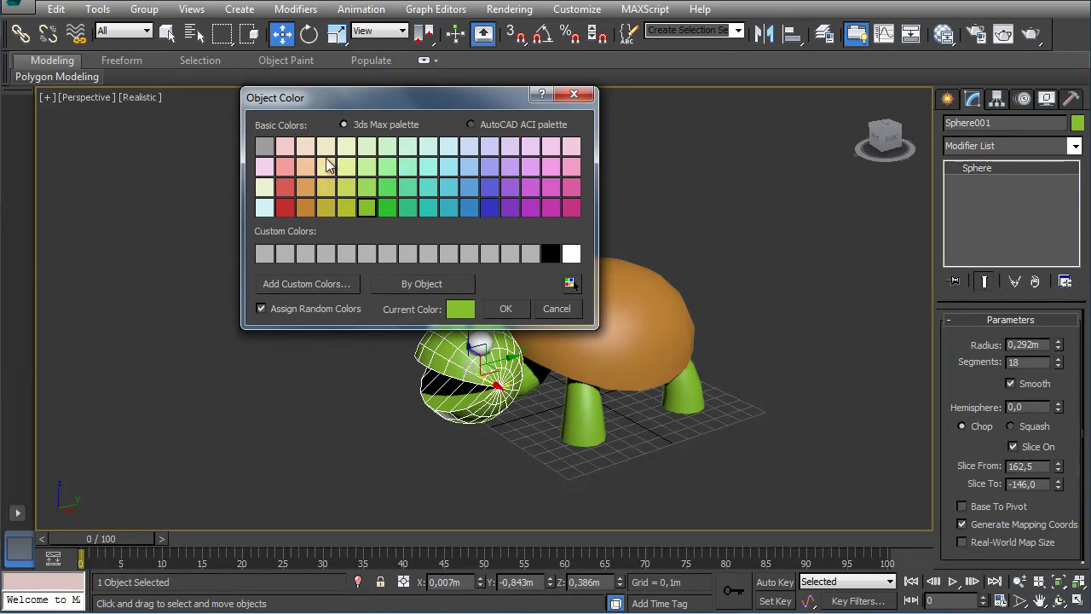
pyautogui.click(505, 309)
# Step: Examine the turtle up close from several sides and clear the selection
pyautogui.keyDown('alt'); pyautogui.moveTo(552, 387); pyautogui.dragTo(531, 402, button='middle'); pyautogui.keyUp('alt')
pyautogui.scroll(3, 530, 402)
pyautogui.scroll(2, 530, 401)
pyautogui.scroll(-2, 567, 383)
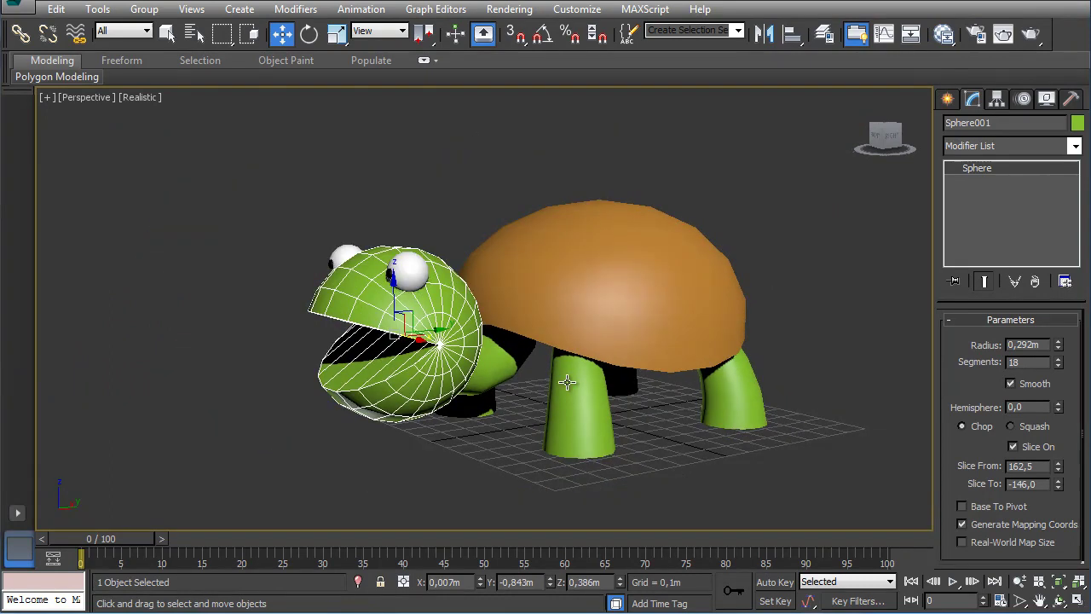
pyautogui.keyDown('alt'); pyautogui.moveTo(551, 382); pyautogui.dragTo(727, 329, button='middle'); pyautogui.keyUp('alt')
pyautogui.keyDown('alt'); pyautogui.moveTo(532, 336); pyautogui.dragTo(580, 397, button='middle'); pyautogui.keyUp('alt')
pyautogui.click(699, 416)
pyautogui.keyDown('alt'); pyautogui.moveTo(699, 416); pyautogui.dragTo(640, 389, button='middle'); pyautogui.keyUp('alt')
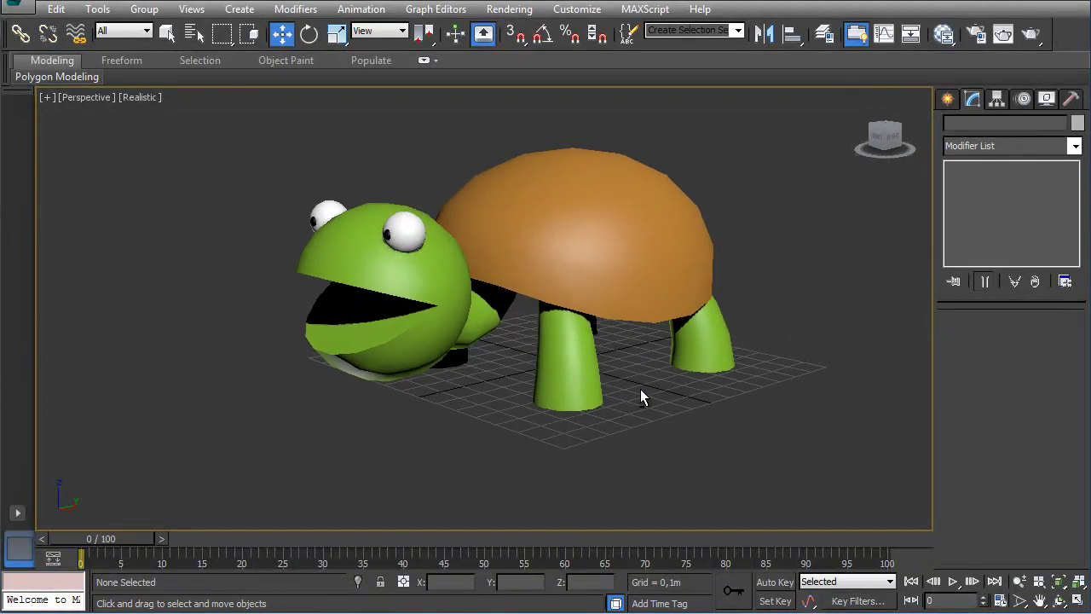